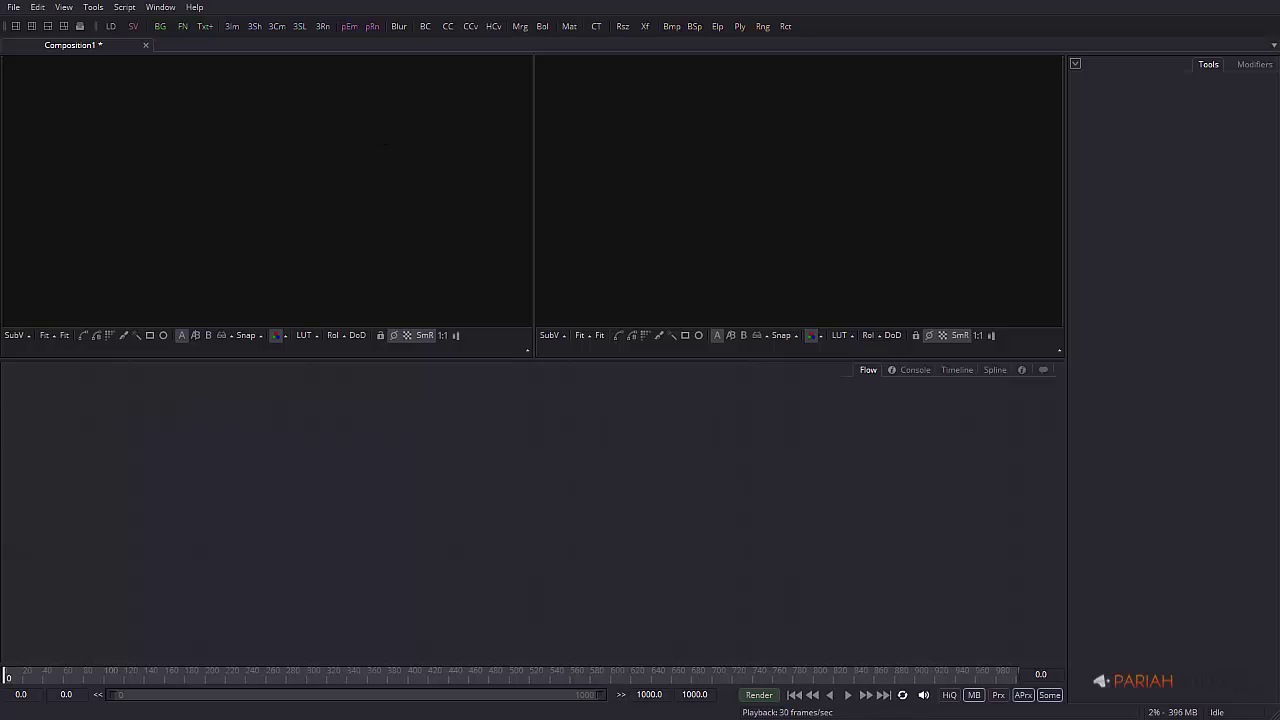
- Load to_track.MOV into the Flow, preview it in the left viewer and fit it, parked at frame 33
left_click_drag(3, 477, 384, 469)
left_click_drag(384, 468, 383, 468)
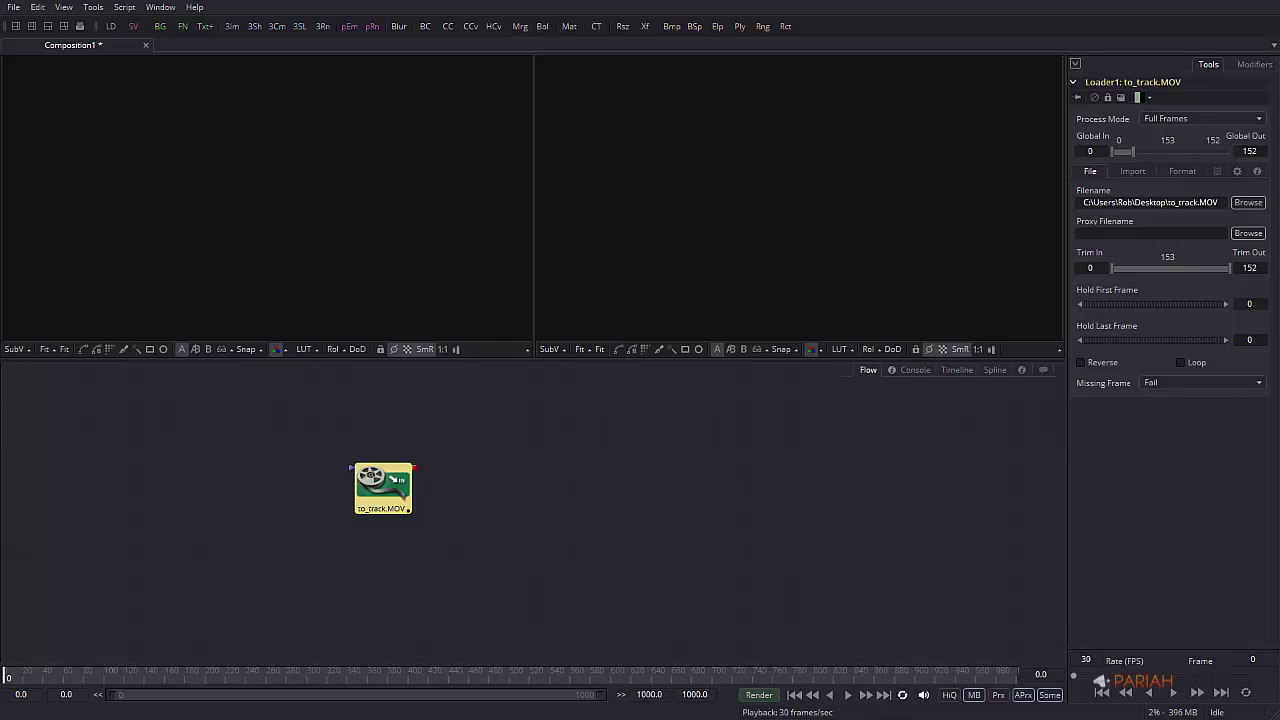
left_click_drag(382, 488, 368, 222)
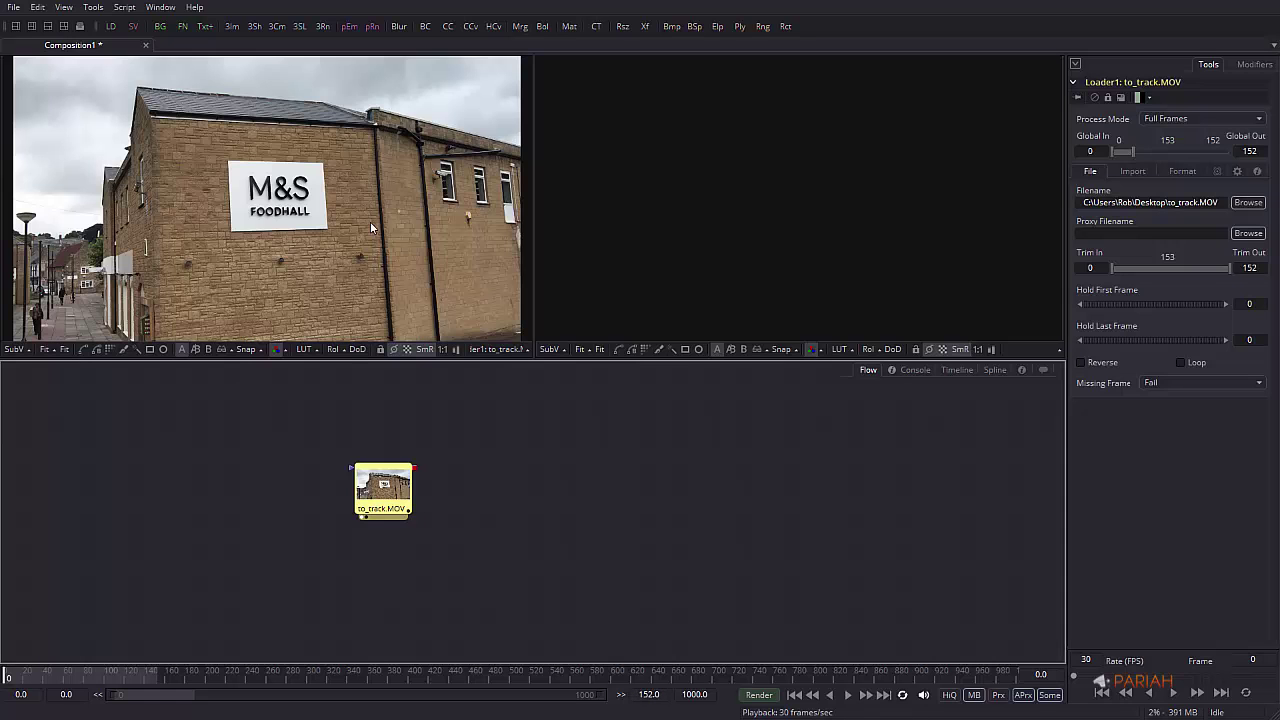
left_click(848, 697)
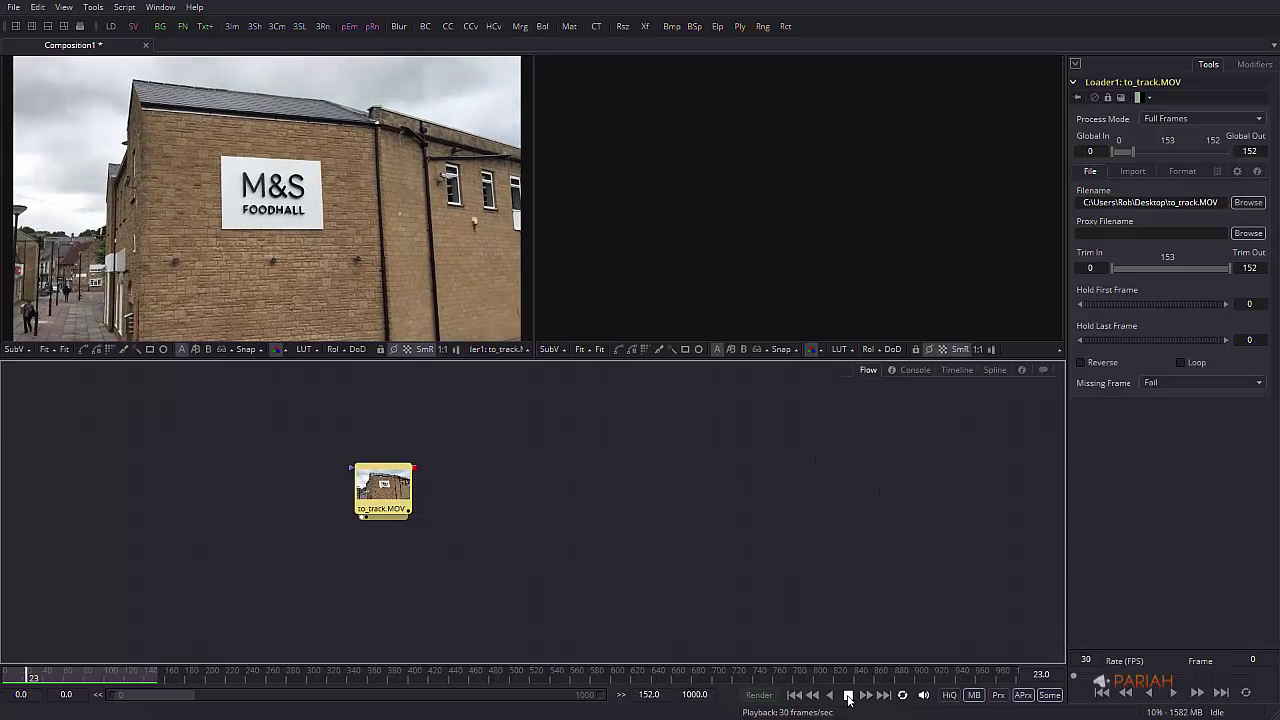
key("space")
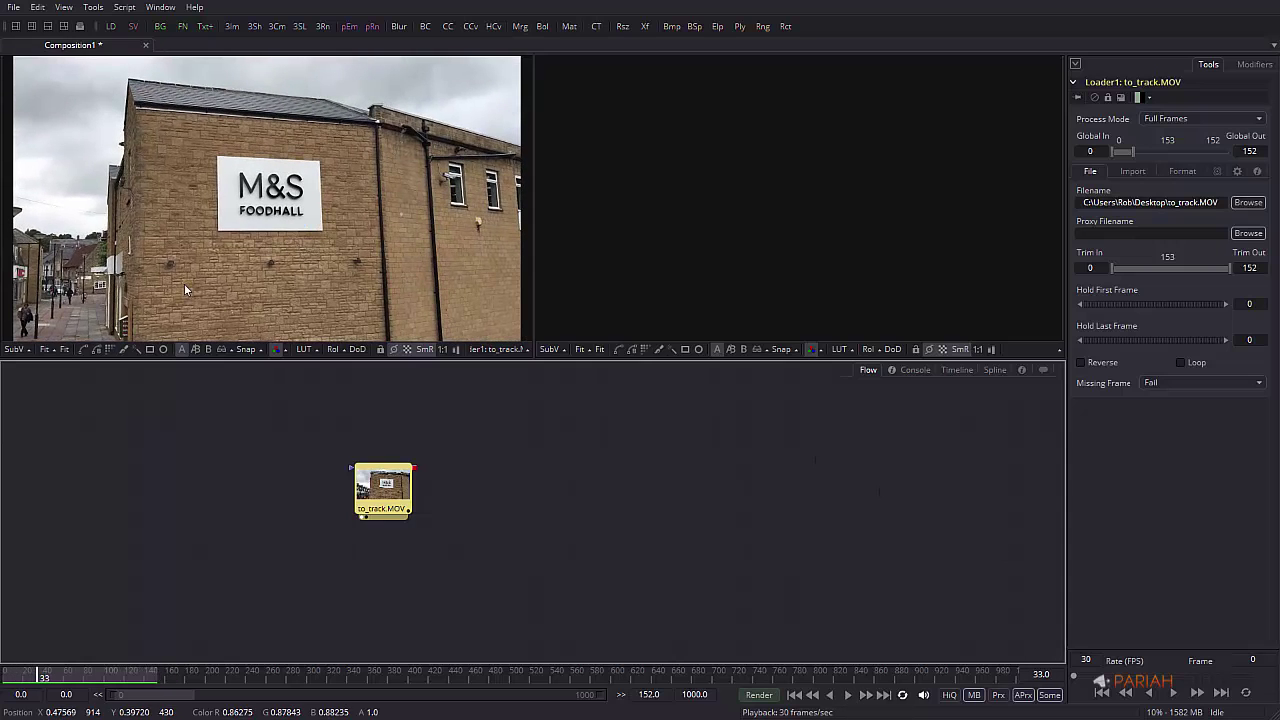
left_click(65, 348)
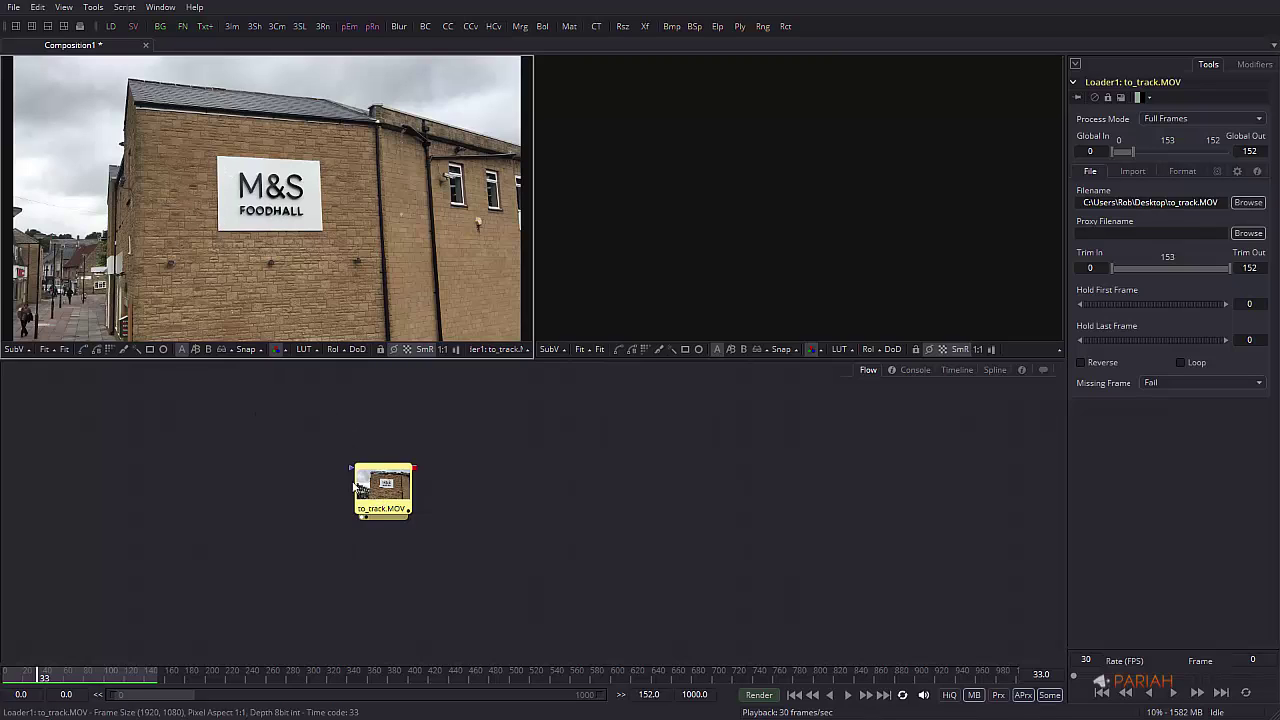
- Add a Tracker node beside the to_track.MOV loader and wire the loader's output into it
right_click(489, 457)
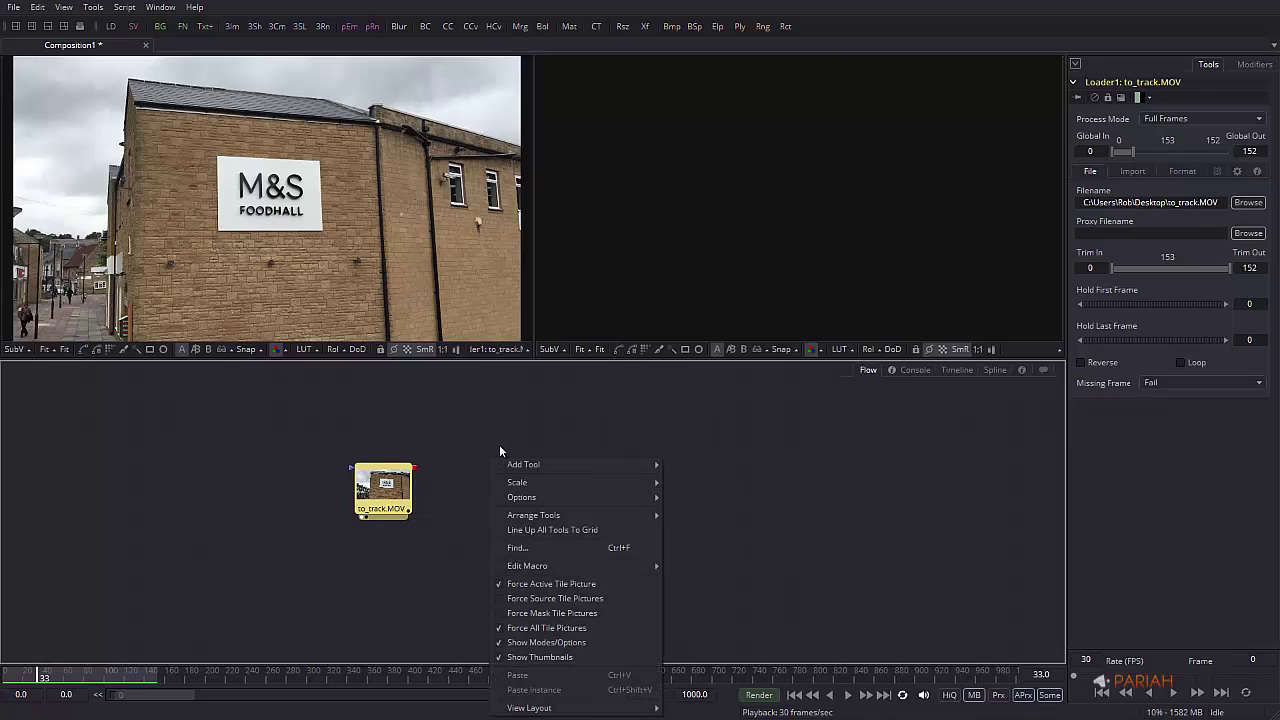
left_click(487, 391)
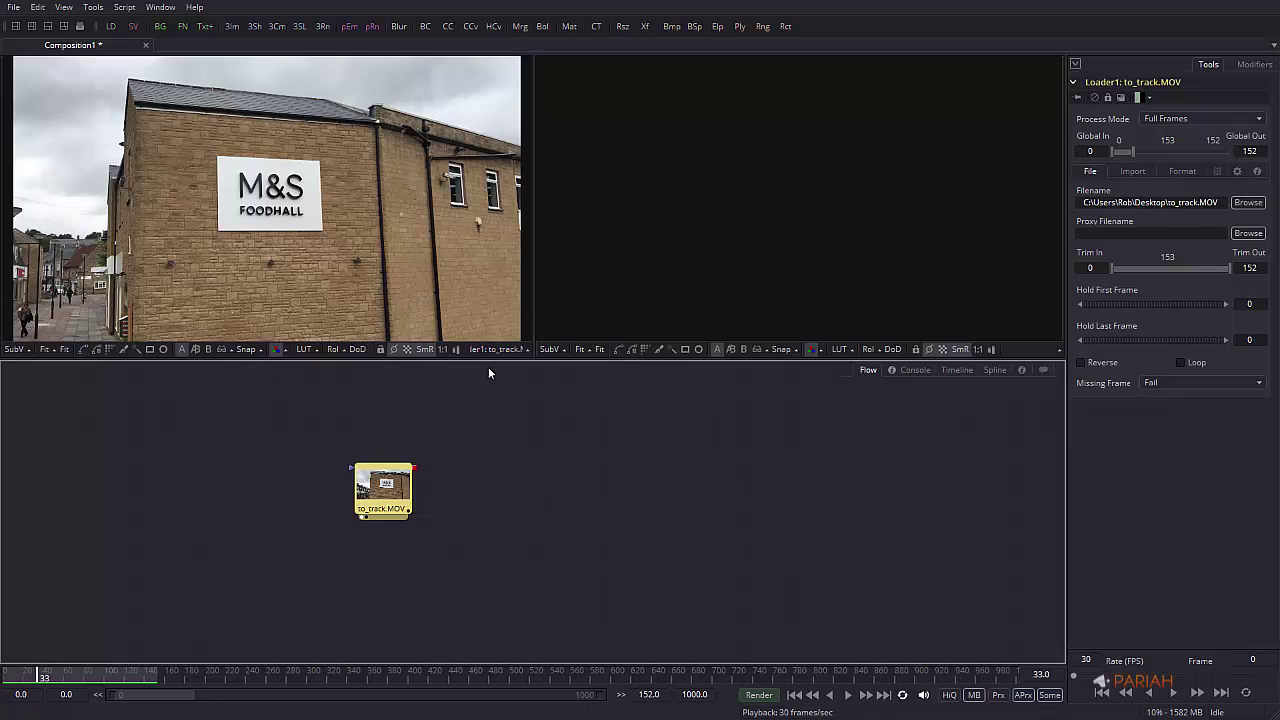
right_click(489, 370)
mouse_move(638, 376)
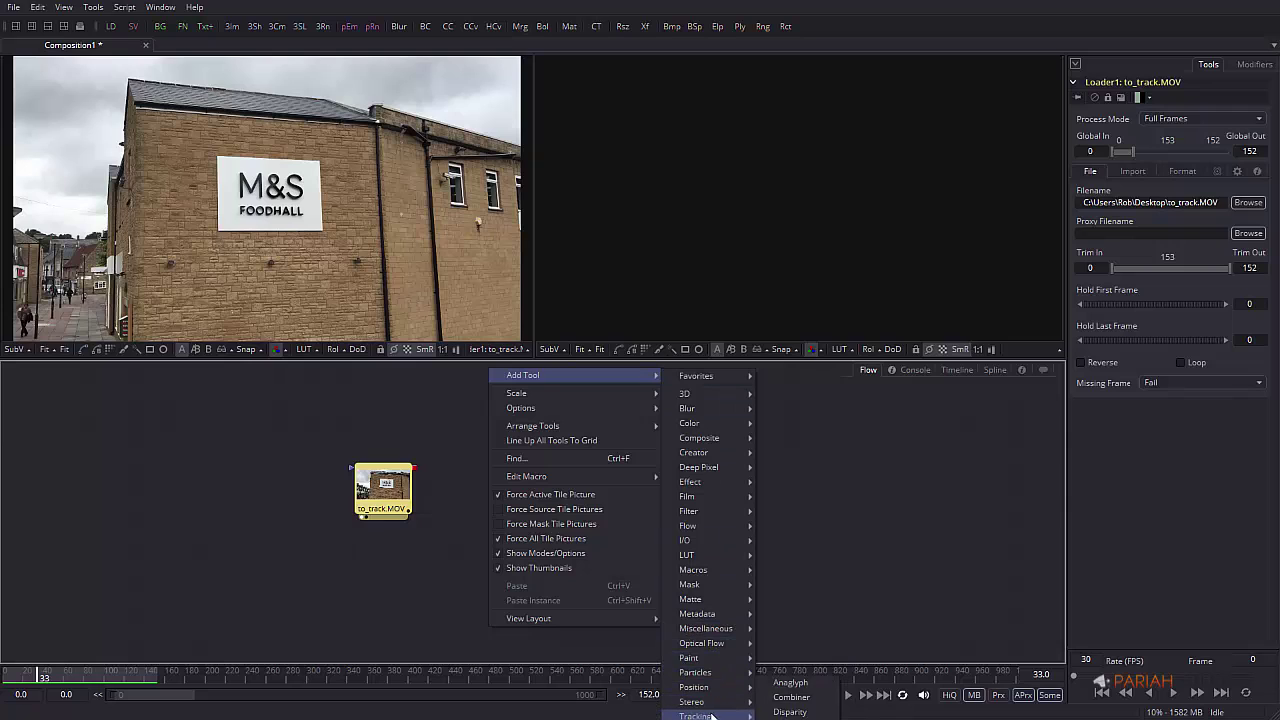
mouse_move(719, 716)
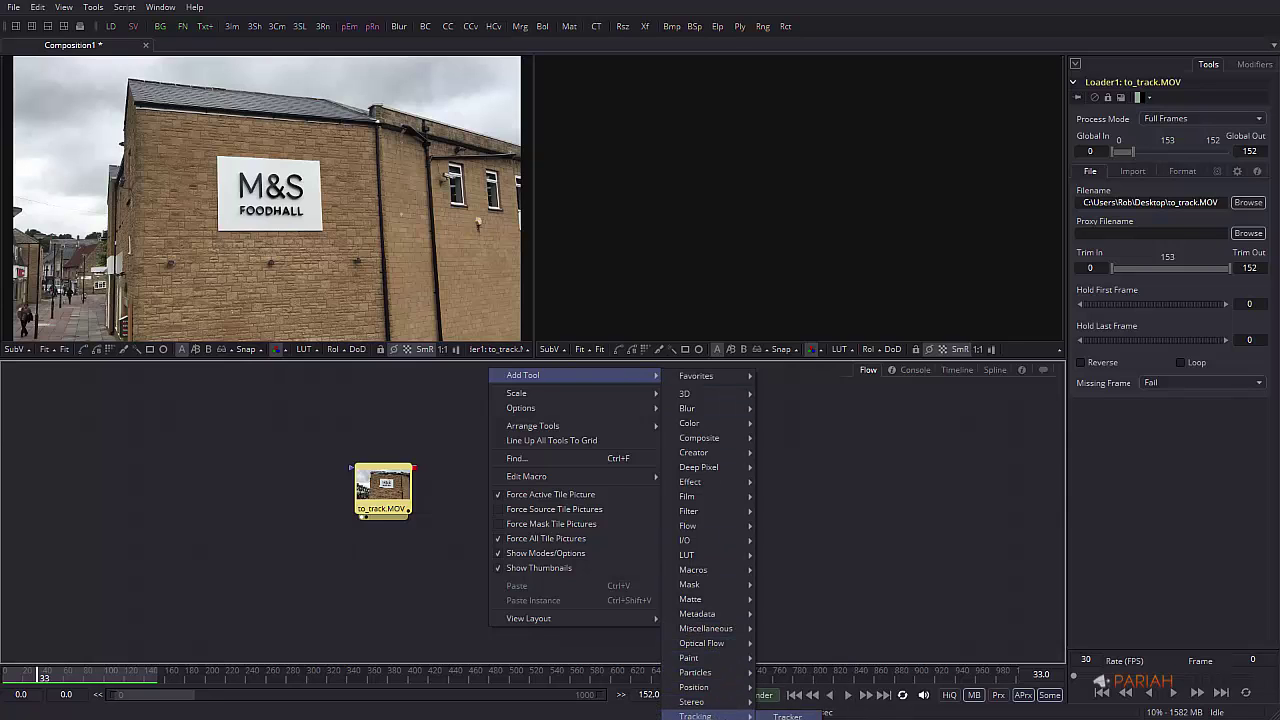
left_click(787, 716)
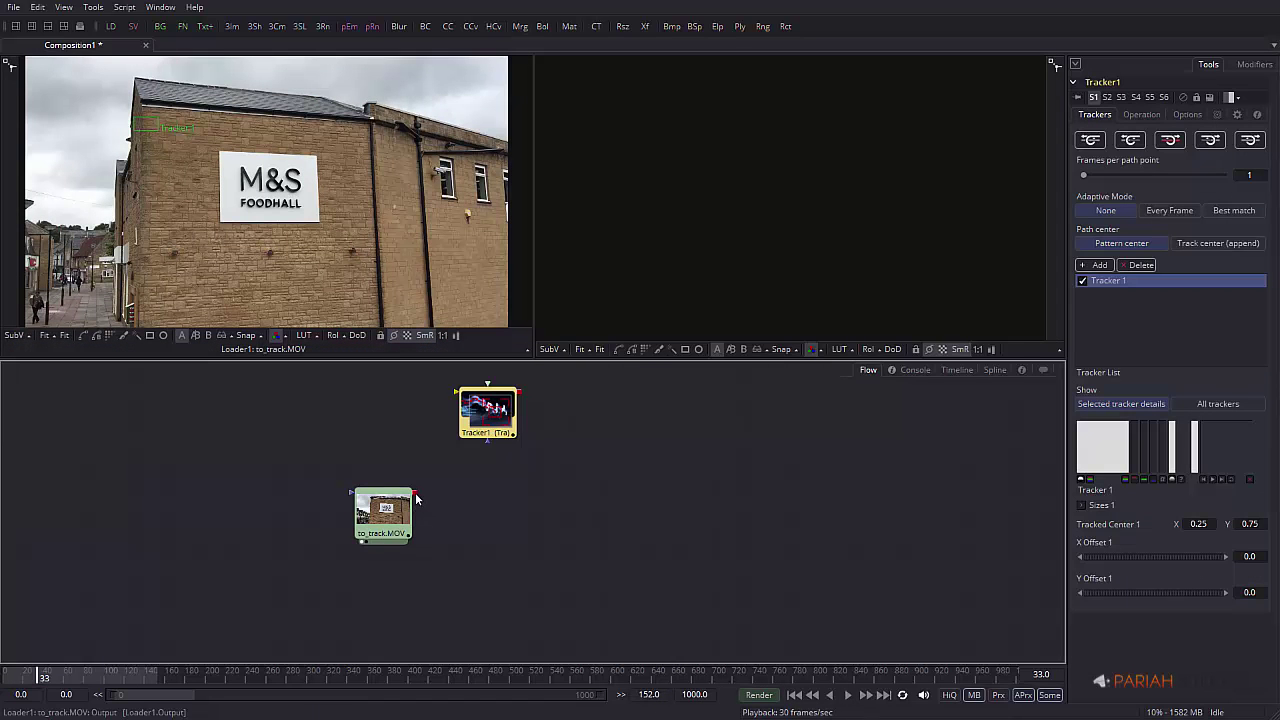
left_click_drag(487, 412, 487, 512)
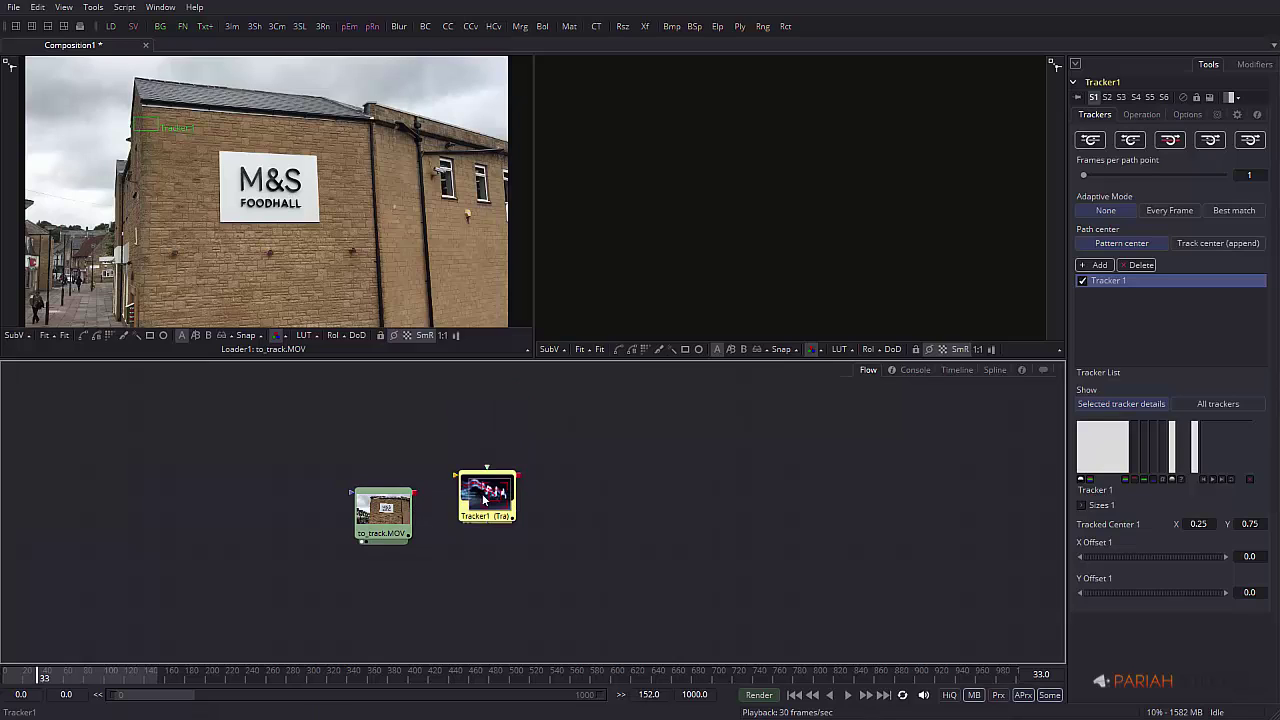
left_click_drag(412, 493, 688, 203)
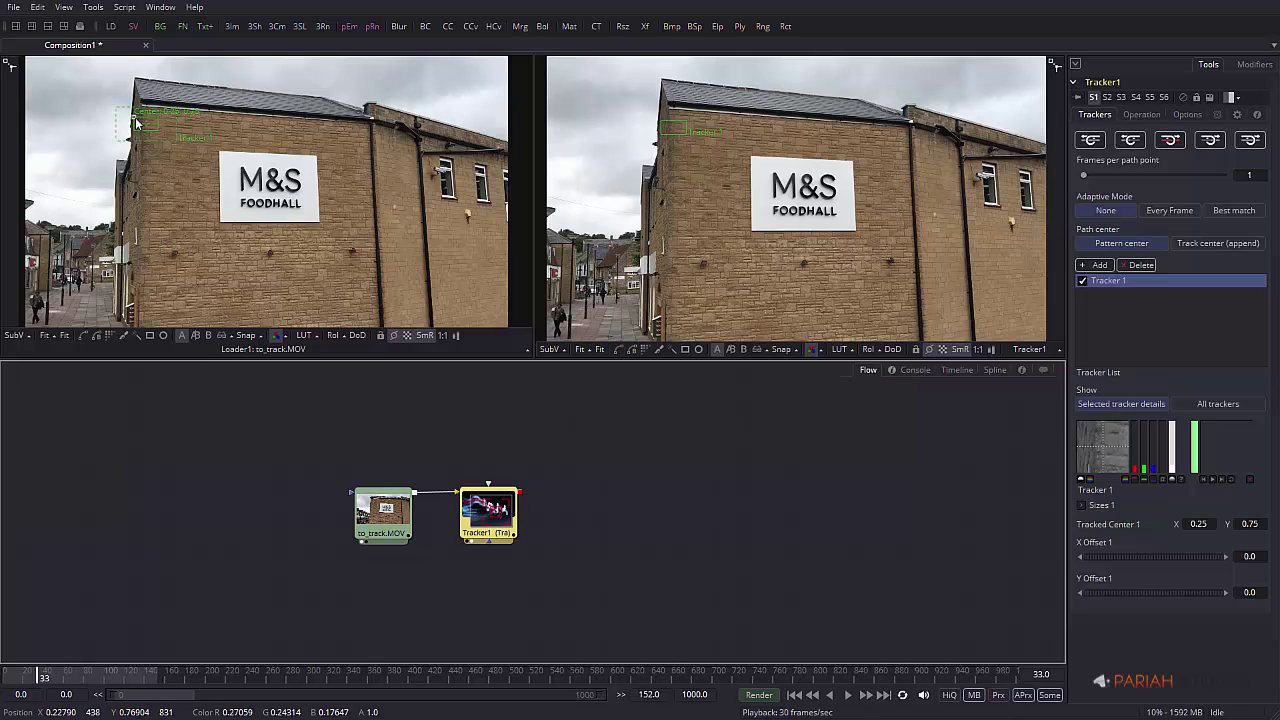
- Zoom the left viewer to 100% and move Tracker 1's pattern onto the M&S sign's top-left corner
left_click(52, 341)
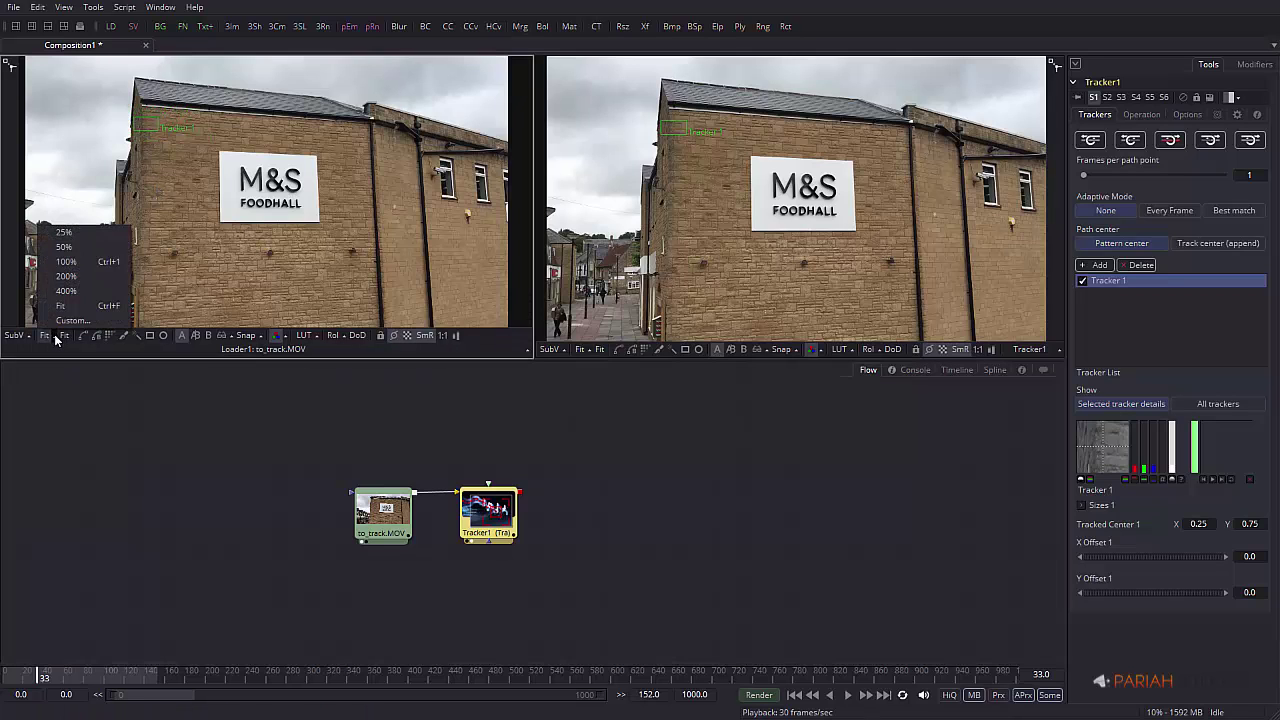
left_click(73, 264)
scroll(171, 150, "left", 3)
scroll(171, 150, "up", 2)
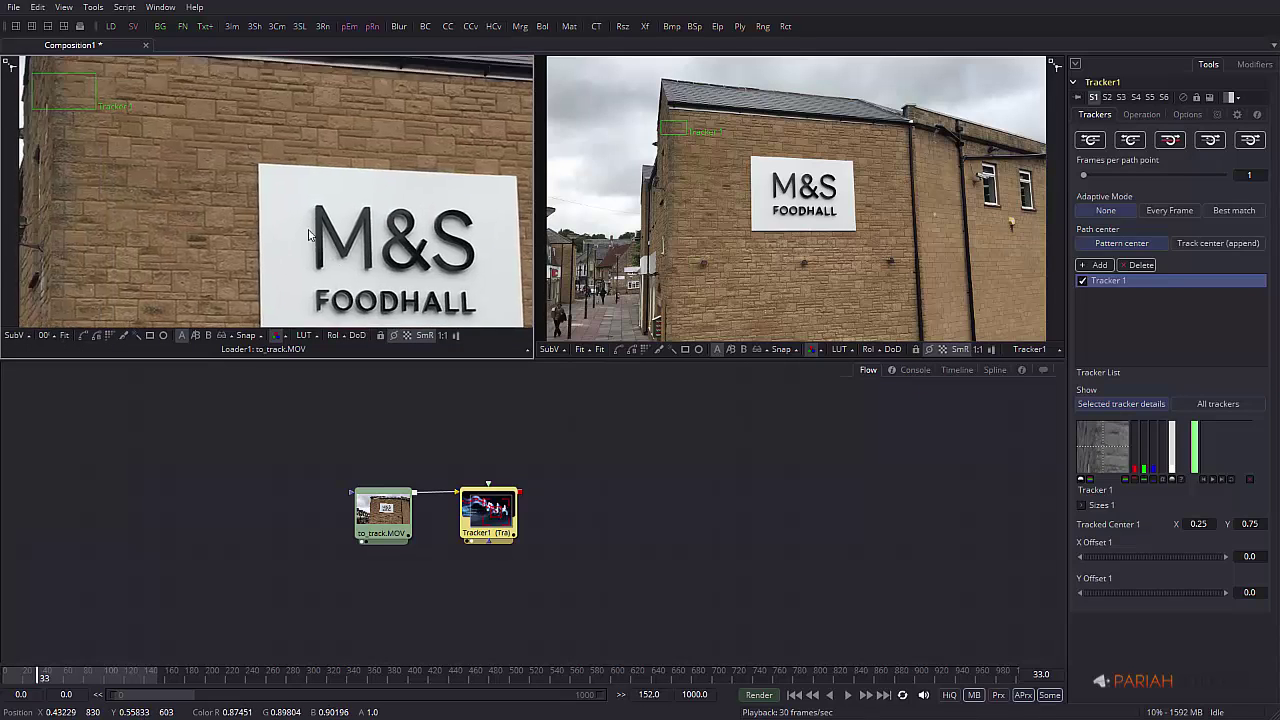
scroll(201, 148, "left", 2)
scroll(254, 179, "up", 1)
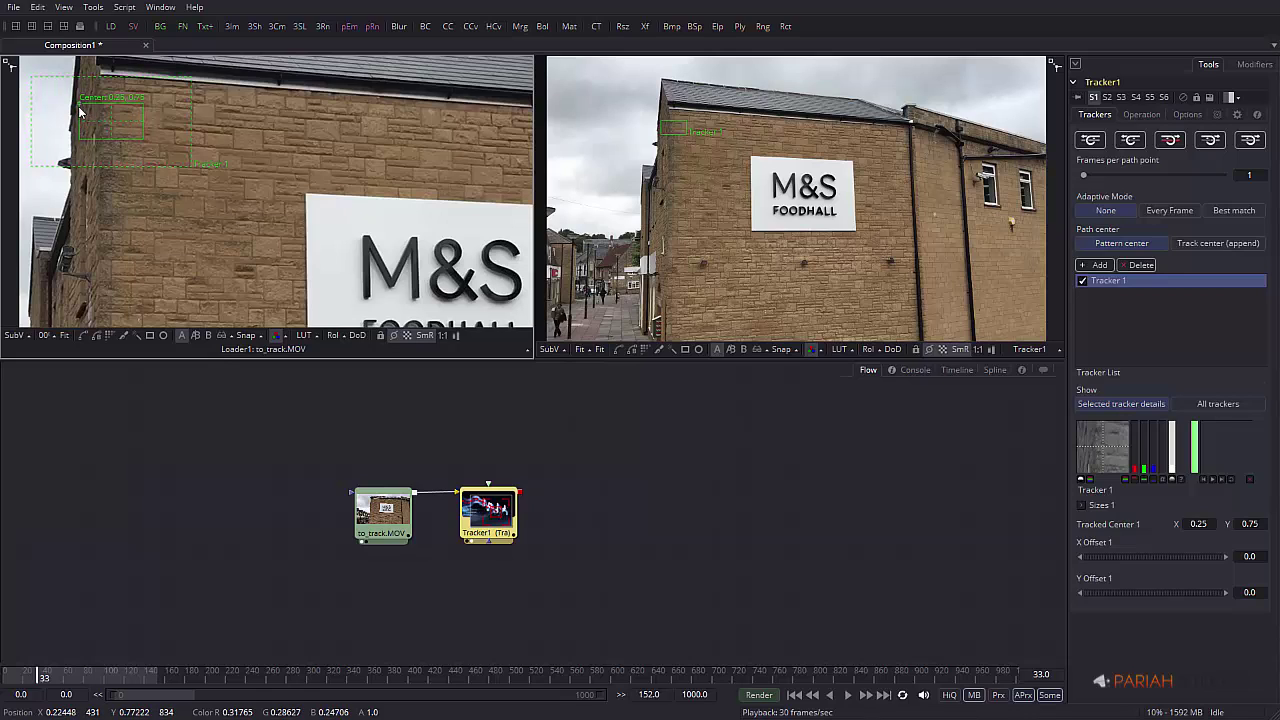
left_click_drag(79, 108, 273, 174)
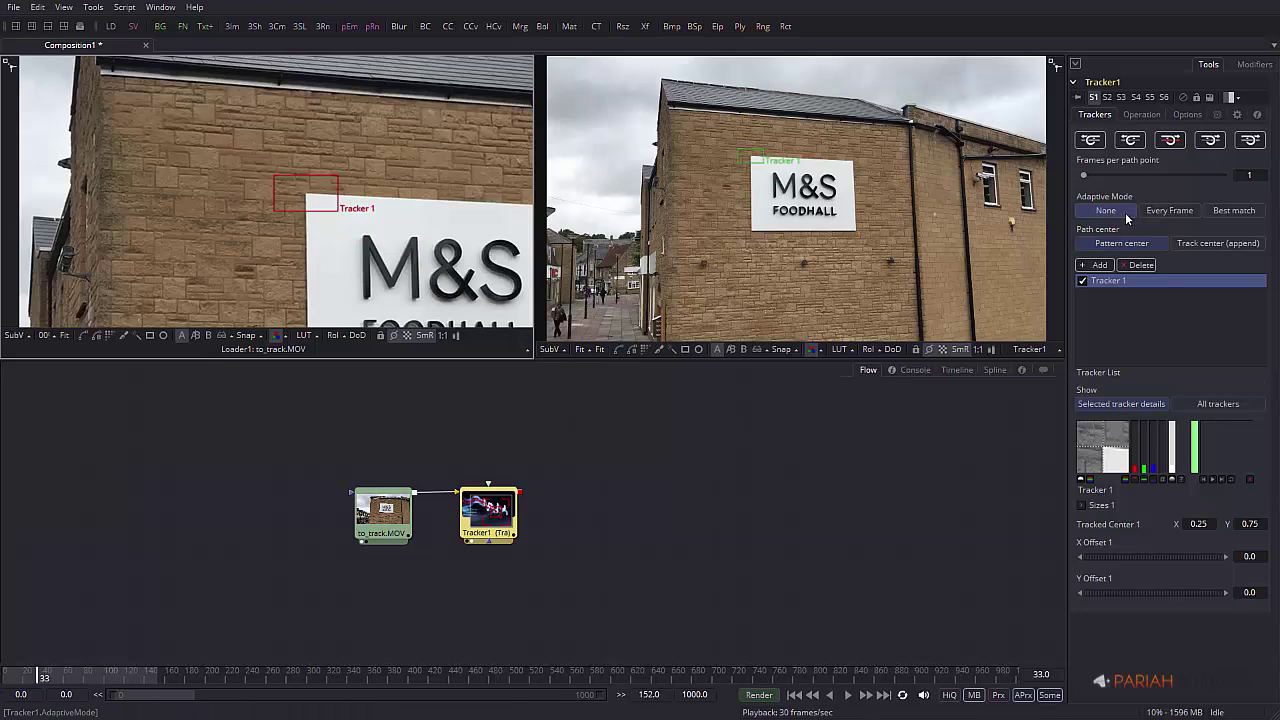
- Add Trackers 2, 3 and 4, placing them on the sign's top-right, bottom-left and bottom-right corners
left_click(1105, 268)
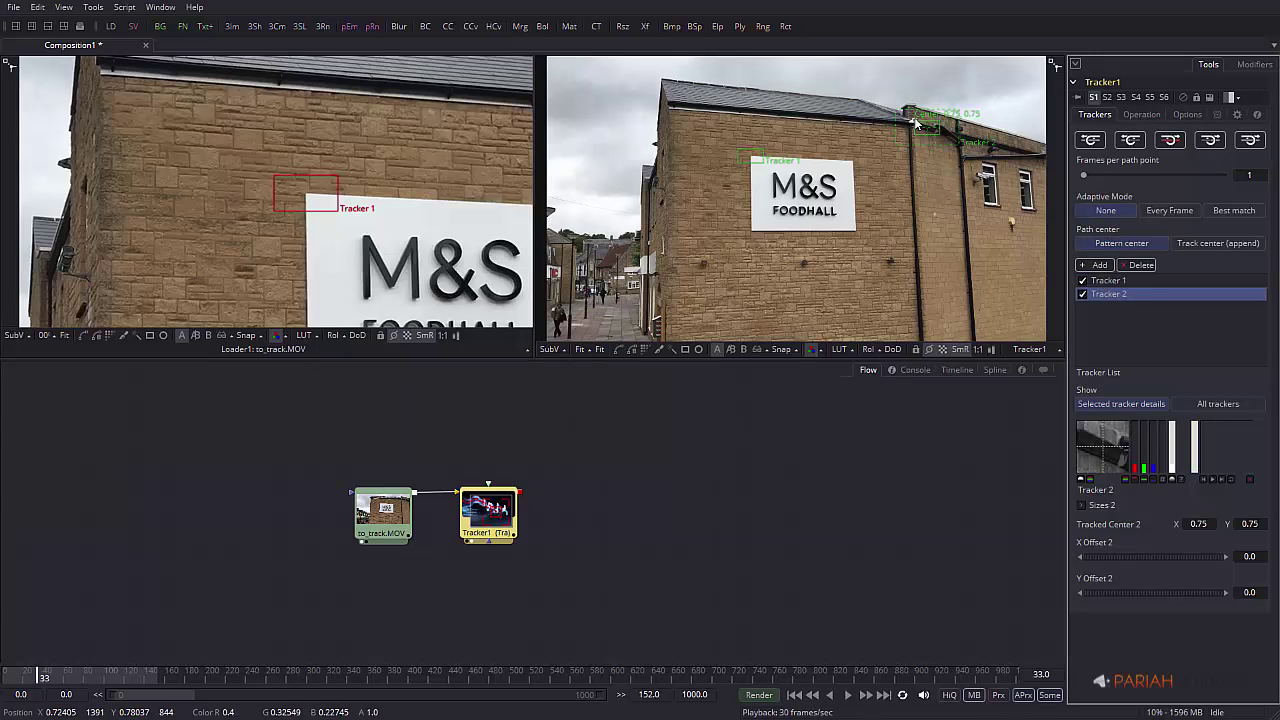
left_click_drag(914, 121, 841, 157)
left_click_drag(511, 169, 346, 142)
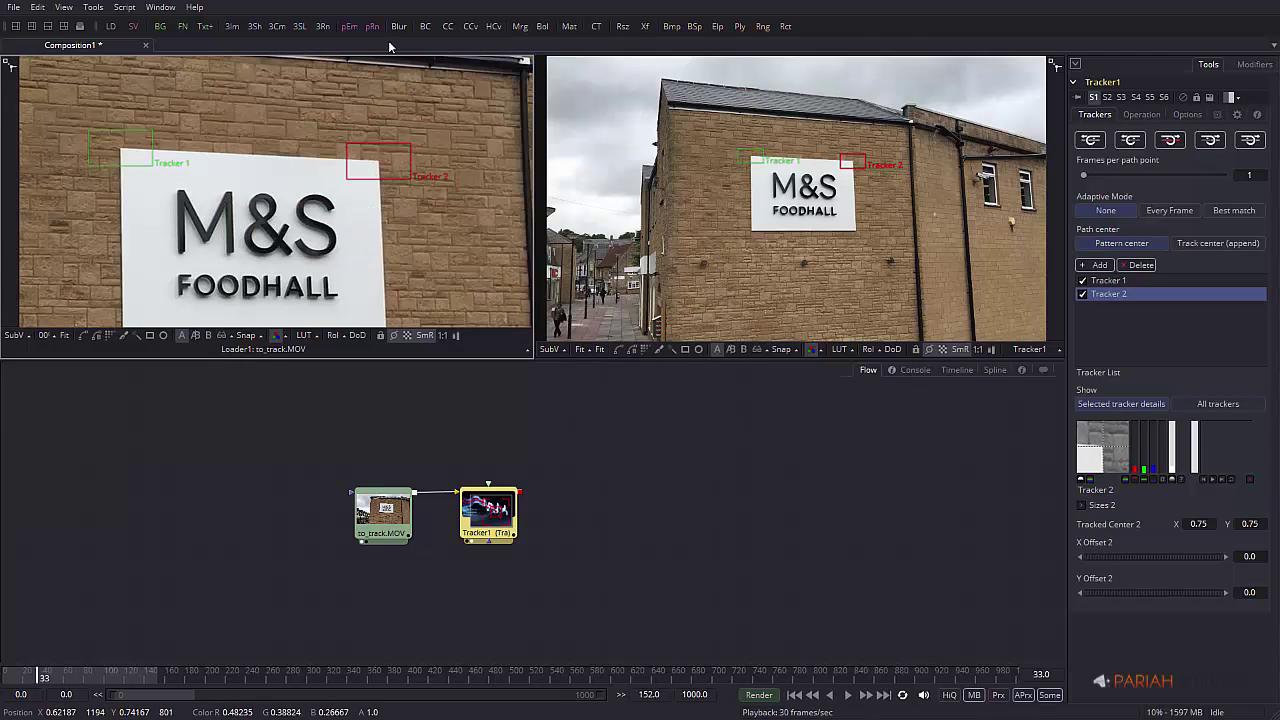
left_click(1099, 265)
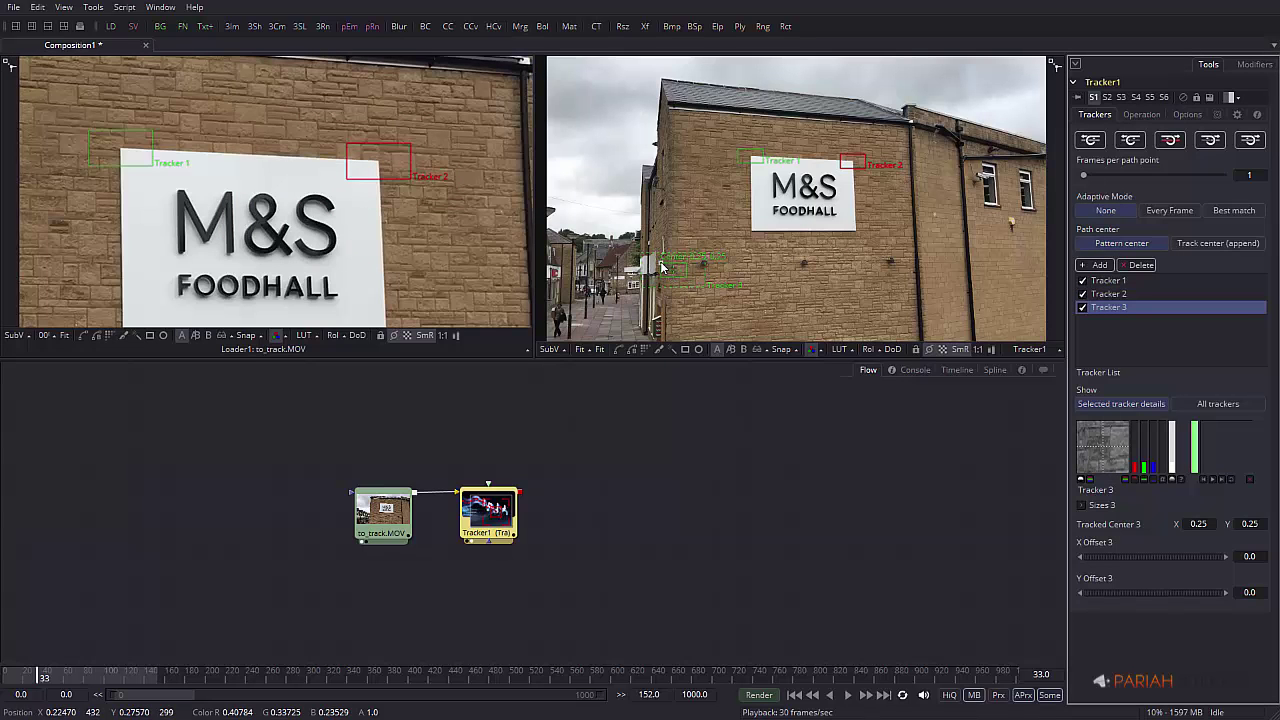
left_click_drag(660, 267, 740, 230)
left_click_drag(94, 315, 128, 242)
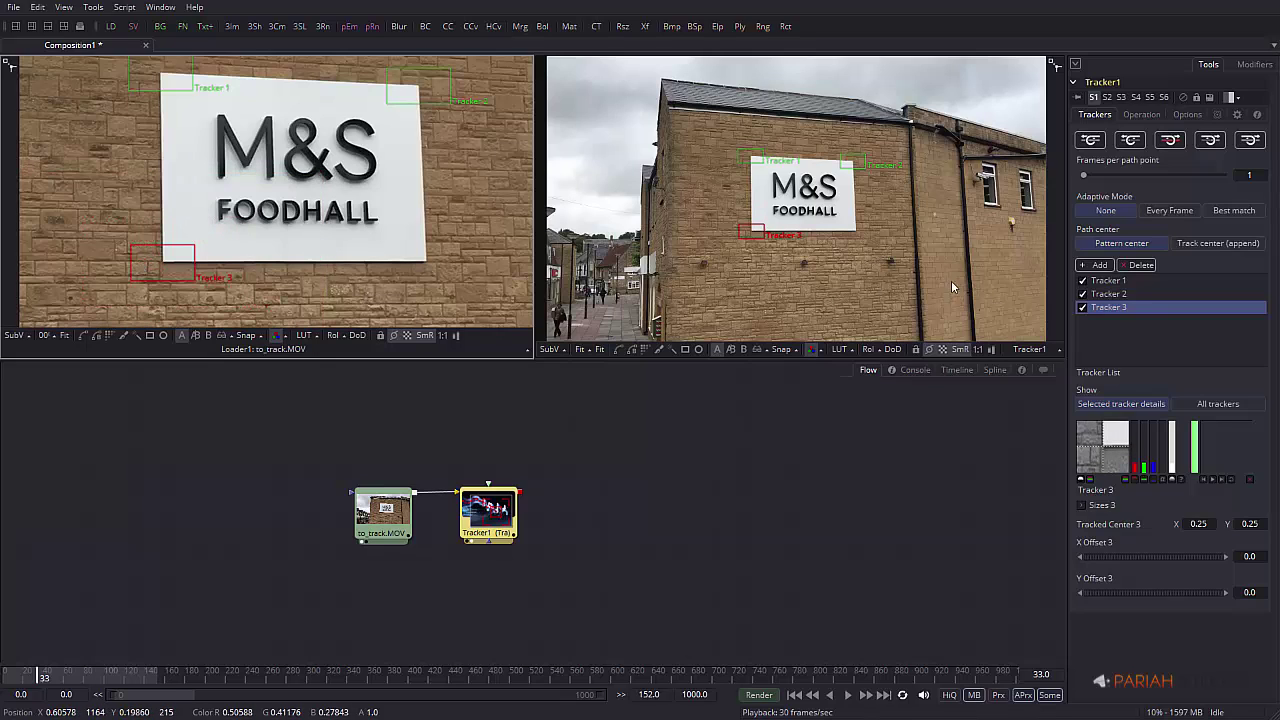
left_click(1100, 265)
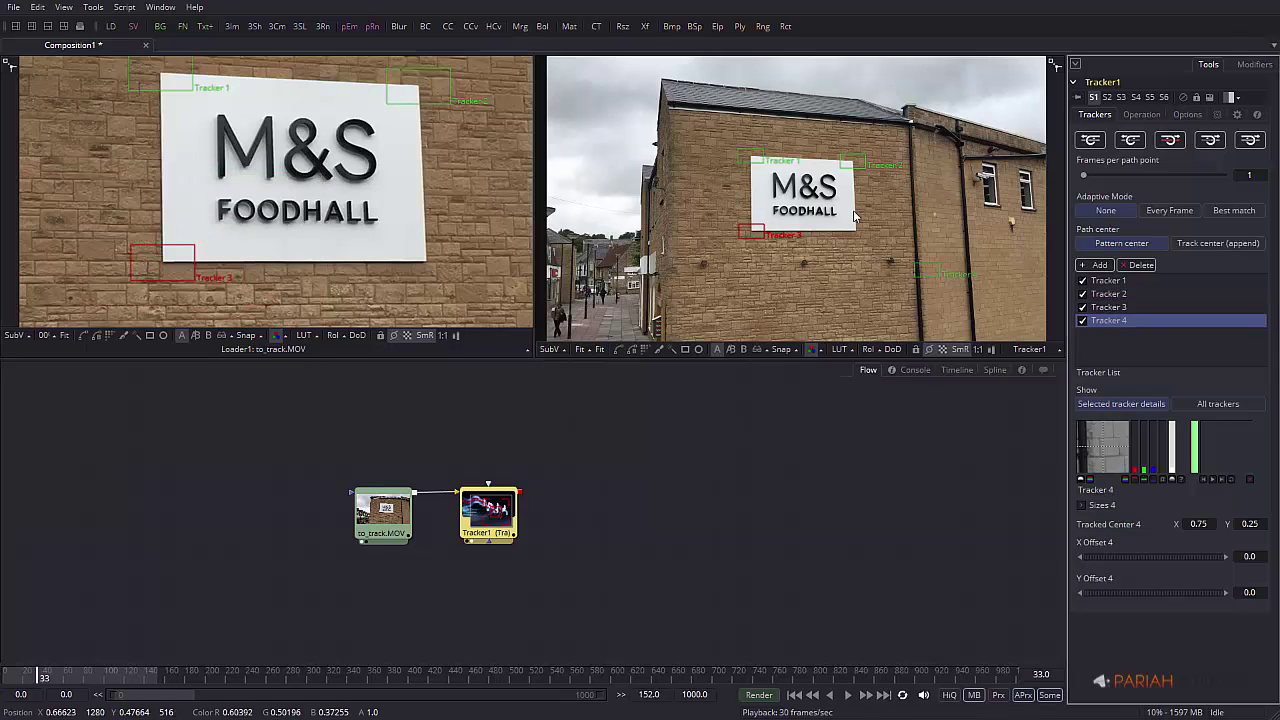
left_click_drag(913, 266, 844, 228)
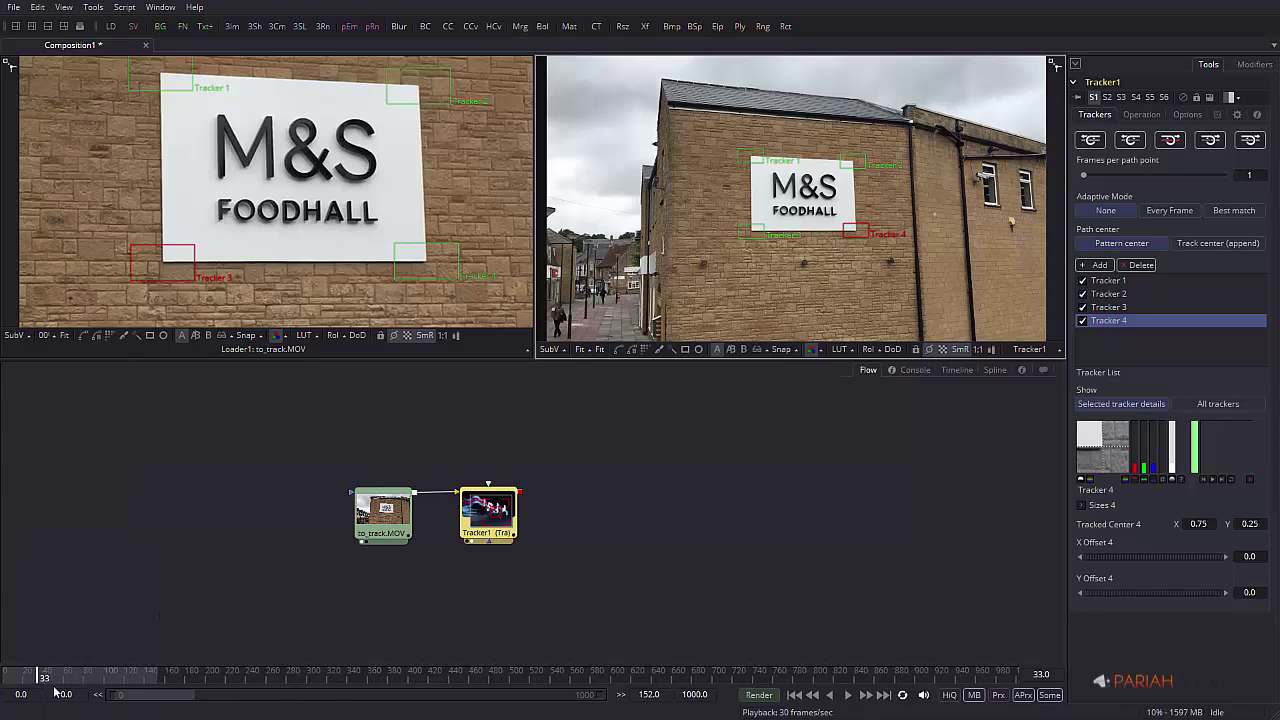
- Start a reverse track of the sign corners, then drop justice.jpg into the Flow, cancelling the track
left_click(1091, 140)
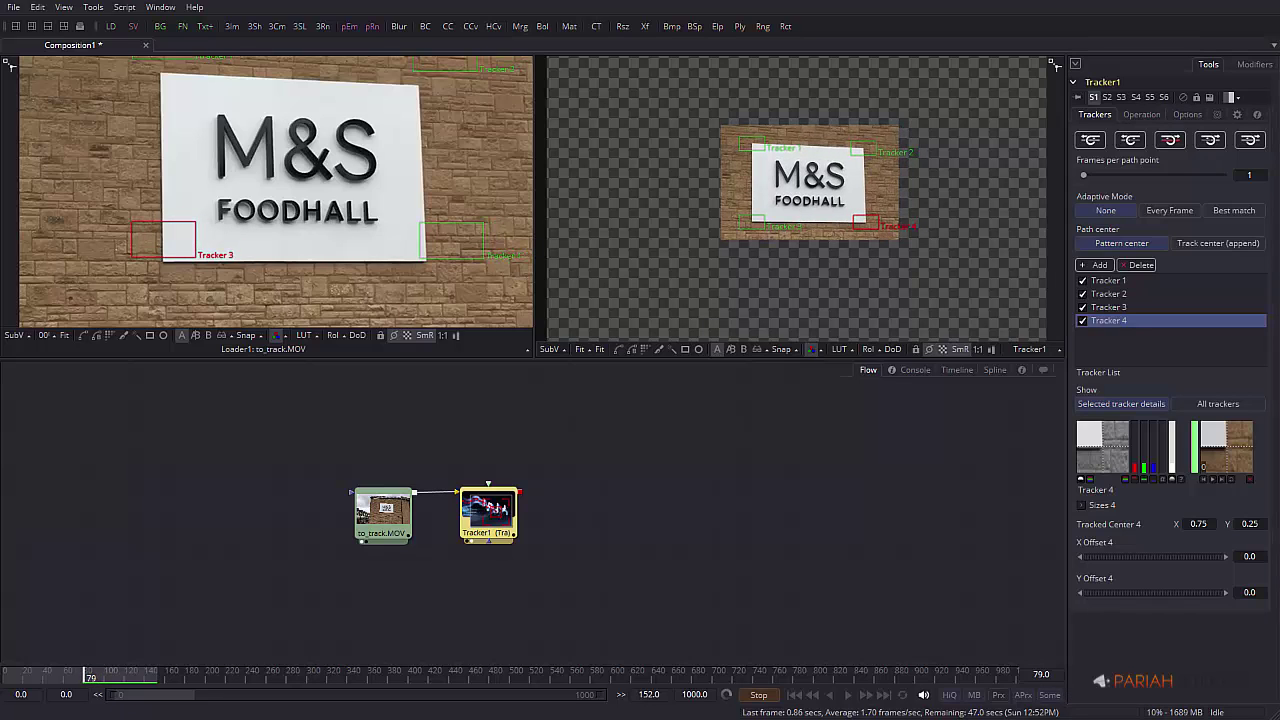
left_click_drag(1279, 420, 490, 591)
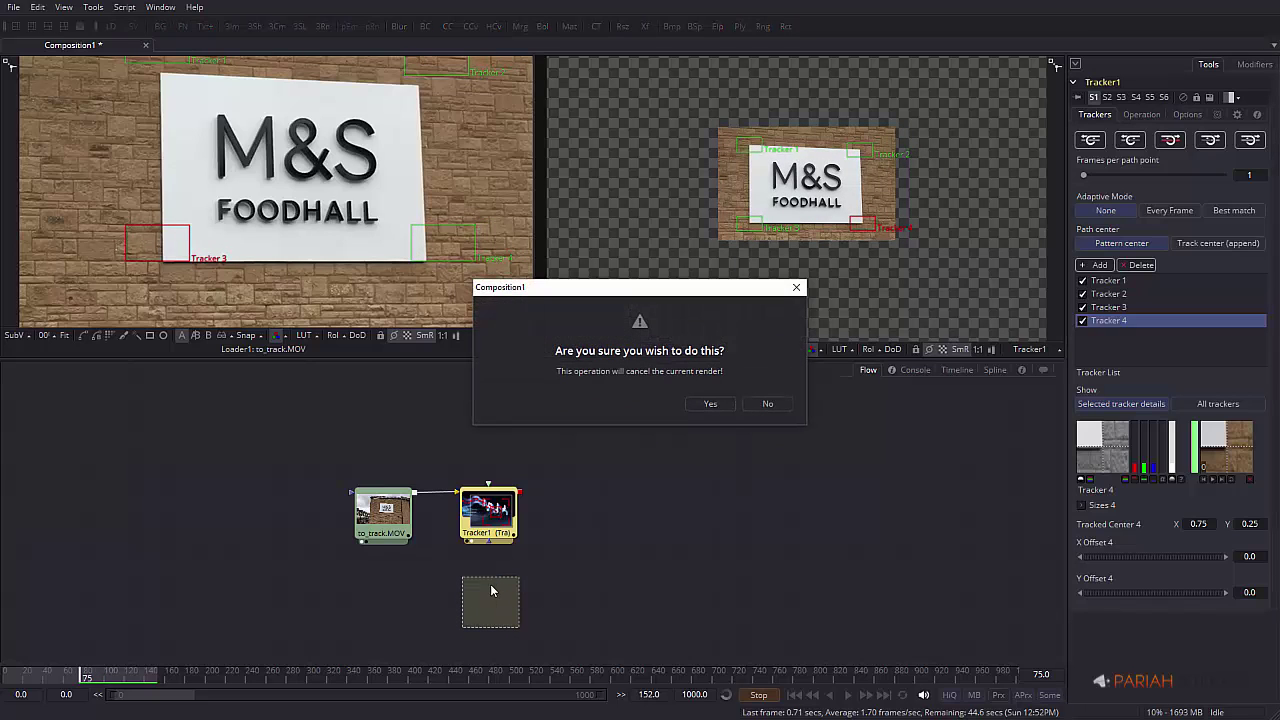
left_click(710, 405)
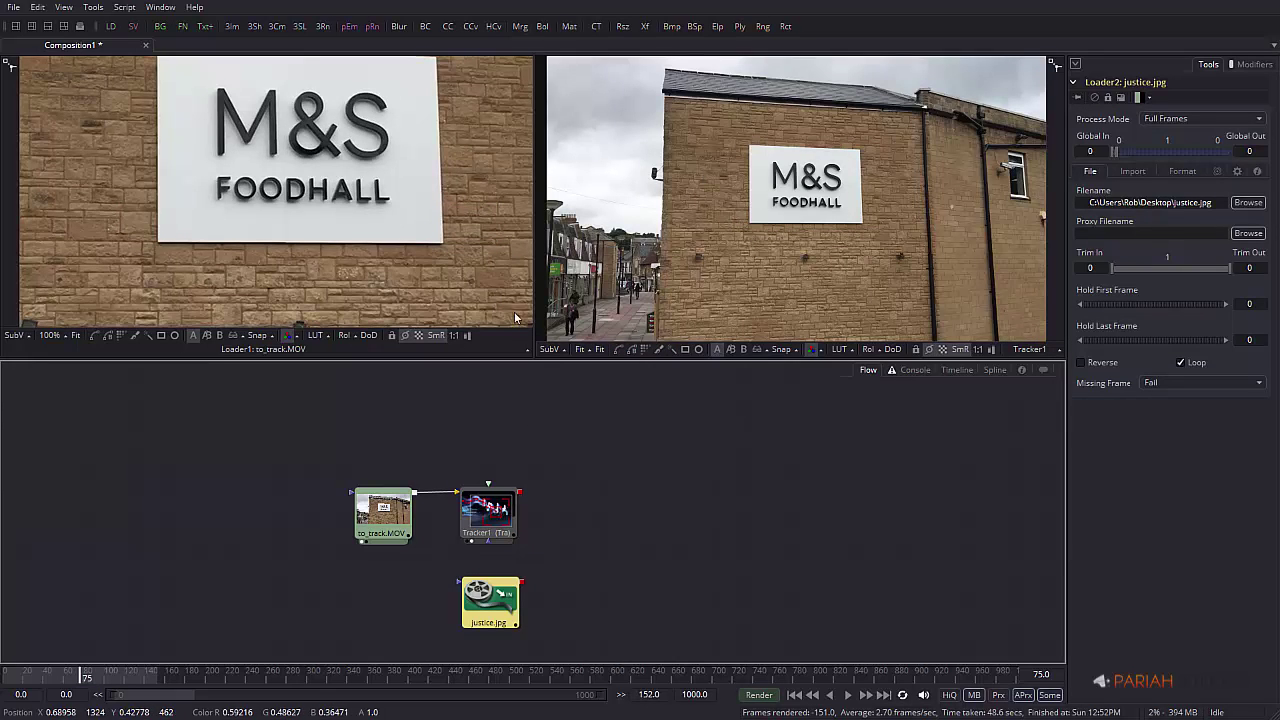
- Select Tracker1, rerun the reverse track, then stop and confirm cancelling it at frame 142
left_click(512, 516)
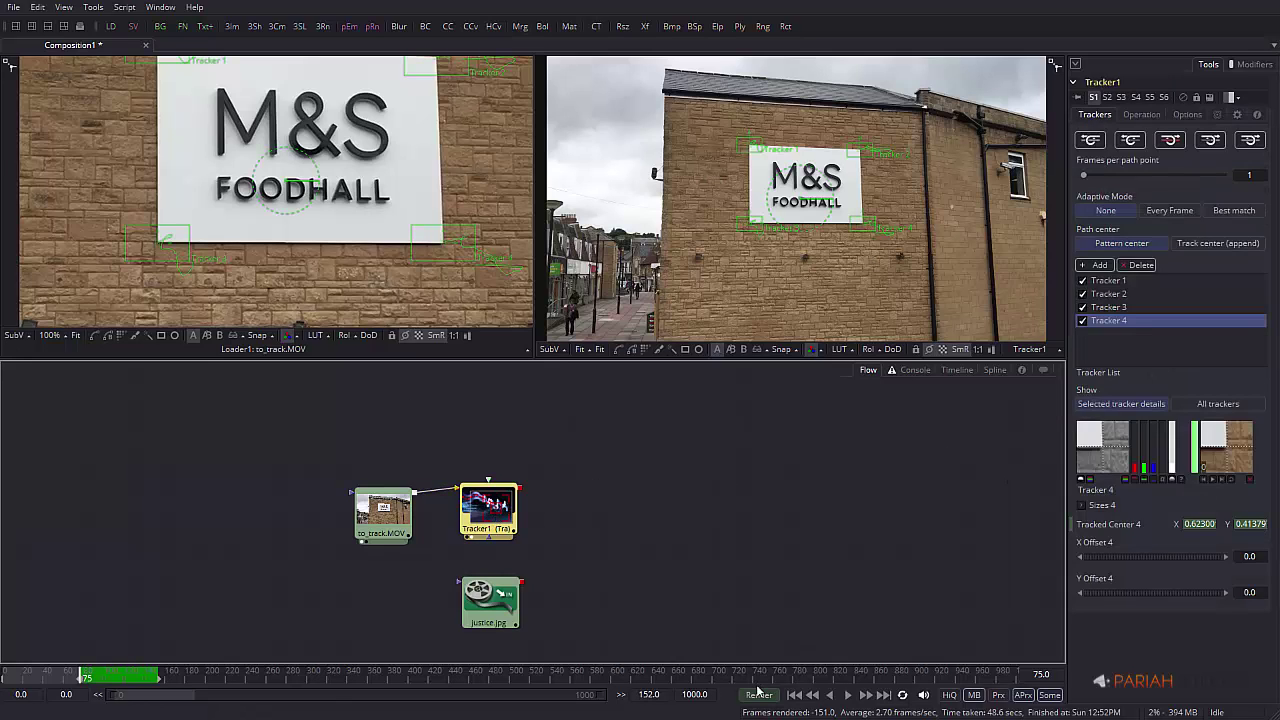
left_click(1091, 143)
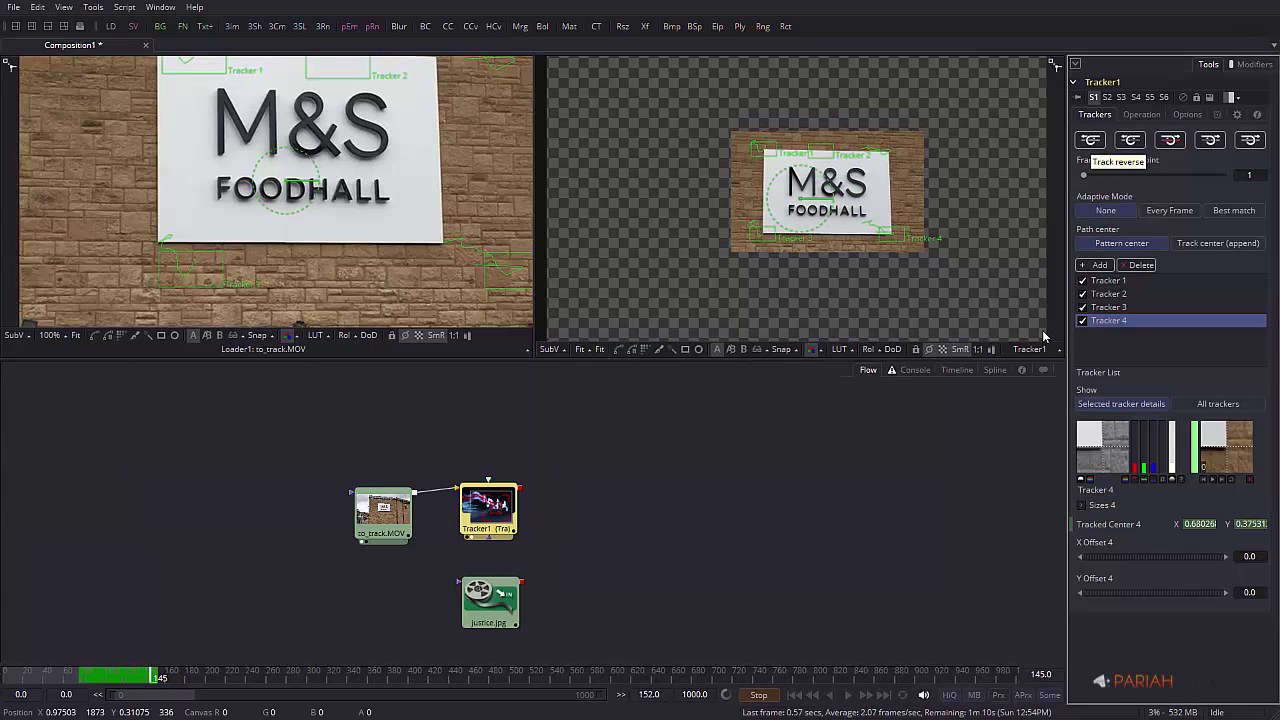
left_click(760, 695)
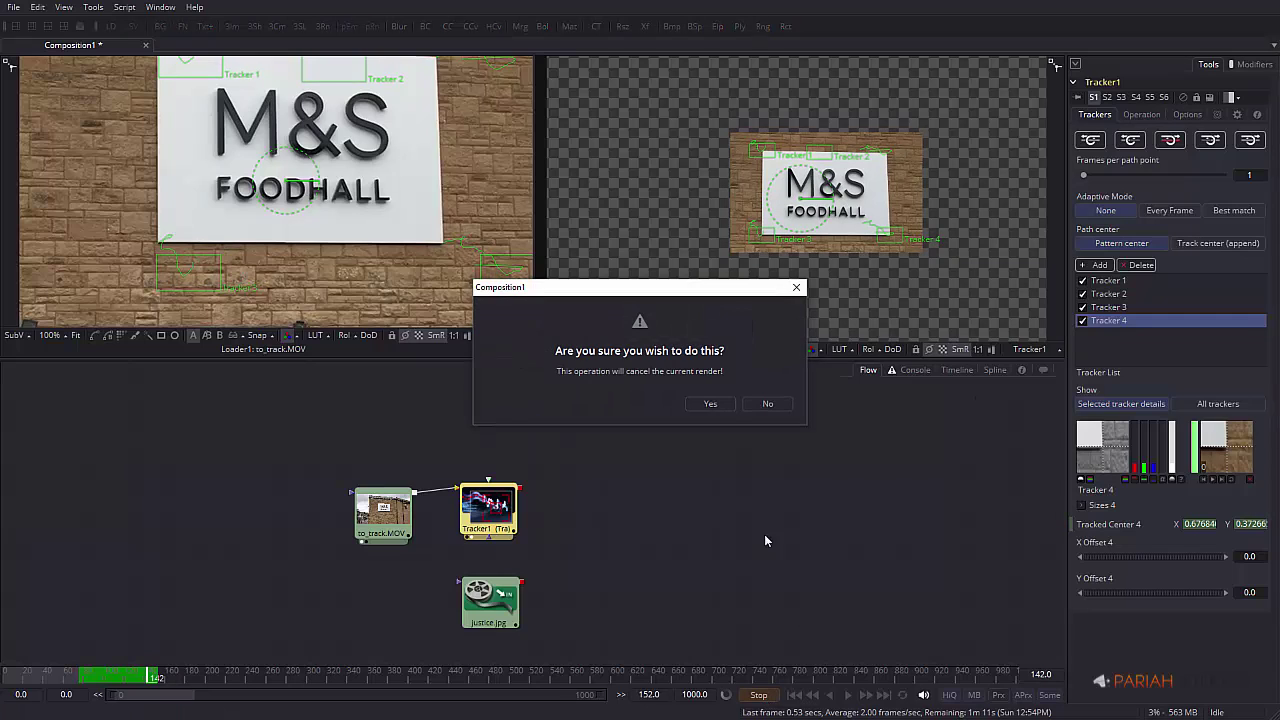
left_click(710, 405)
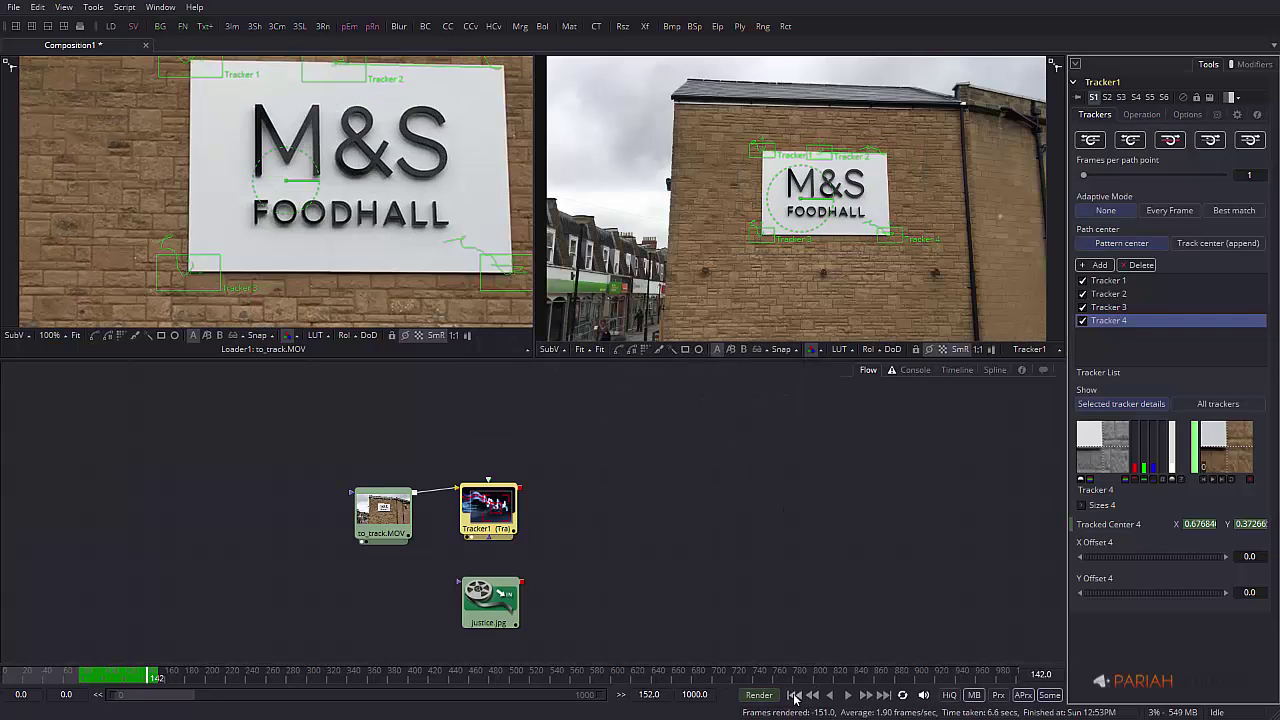
- Rewind to frame 0 and delete Trackers 2, 3 and 4 from Tracker1
left_click(795, 695)
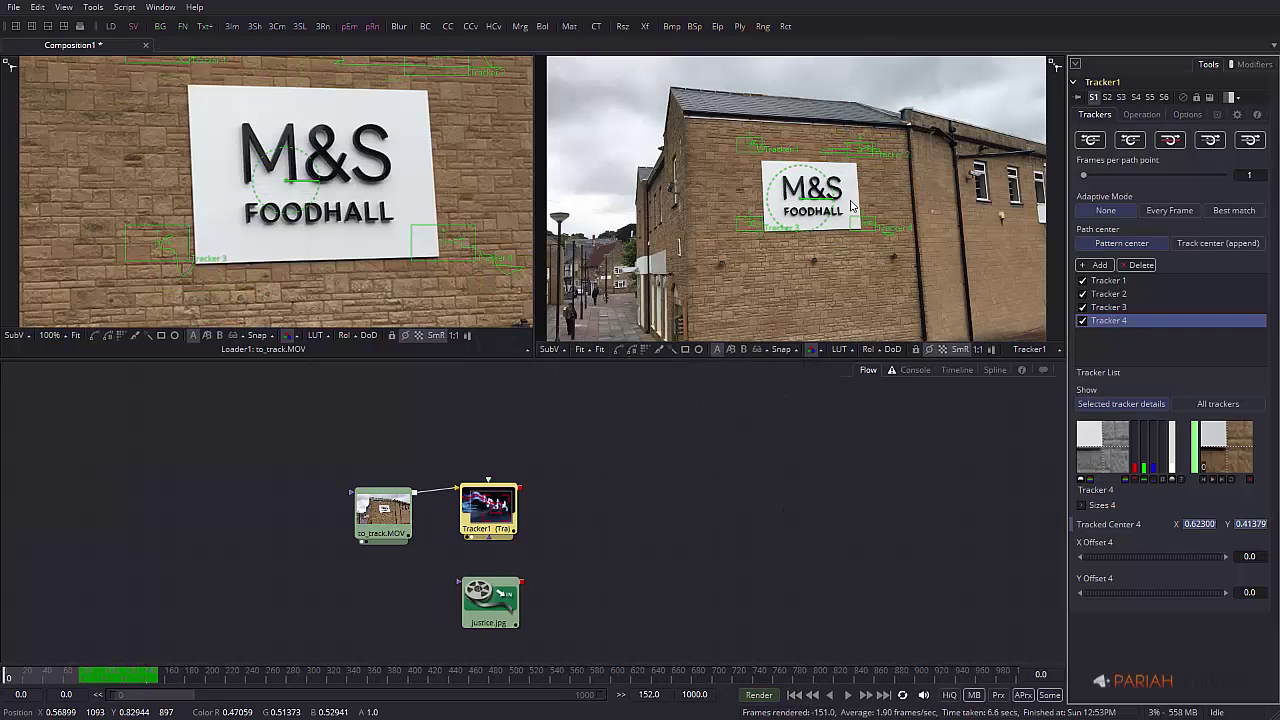
left_click(500, 505)
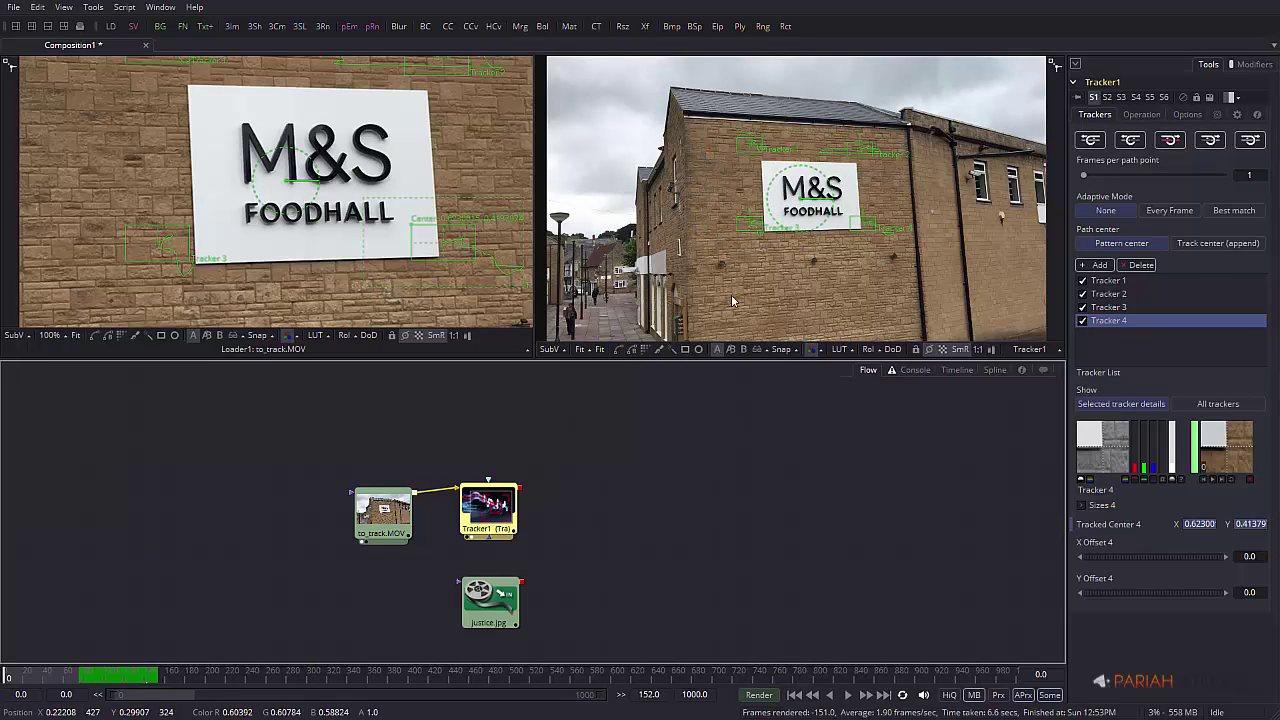
left_click(1118, 307)
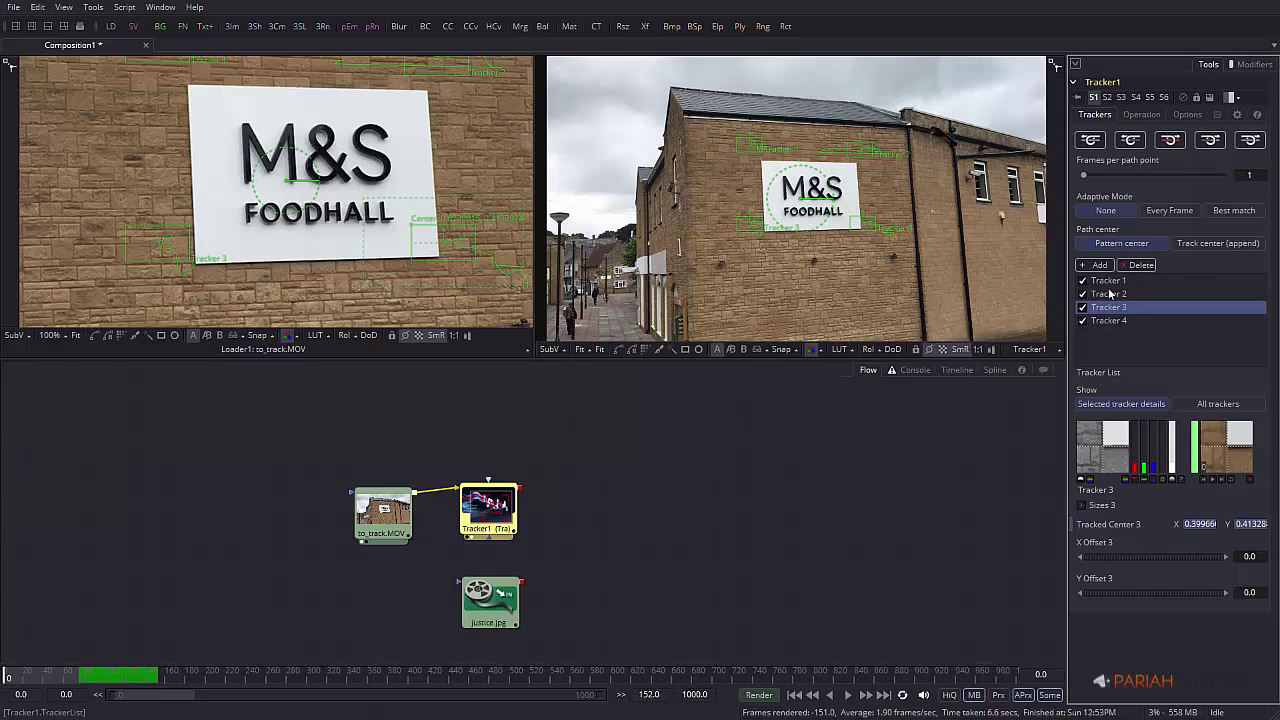
left_click(1123, 296)
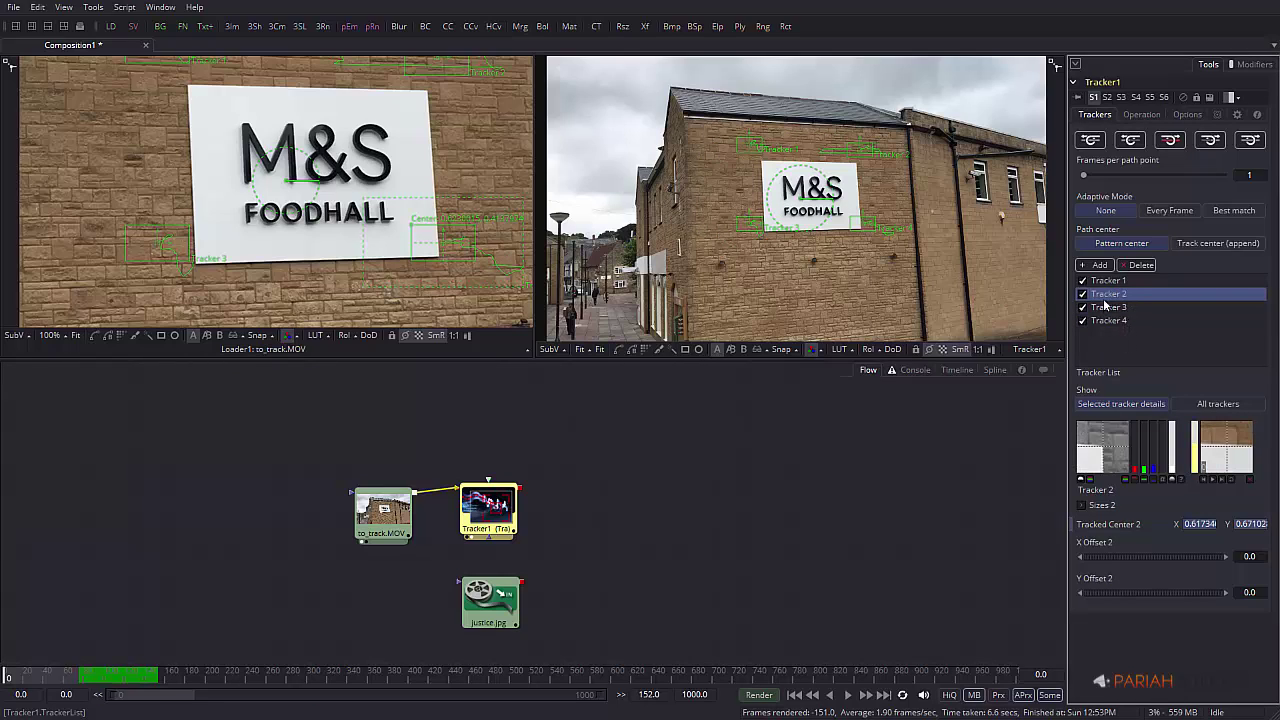
left_click(1139, 266)
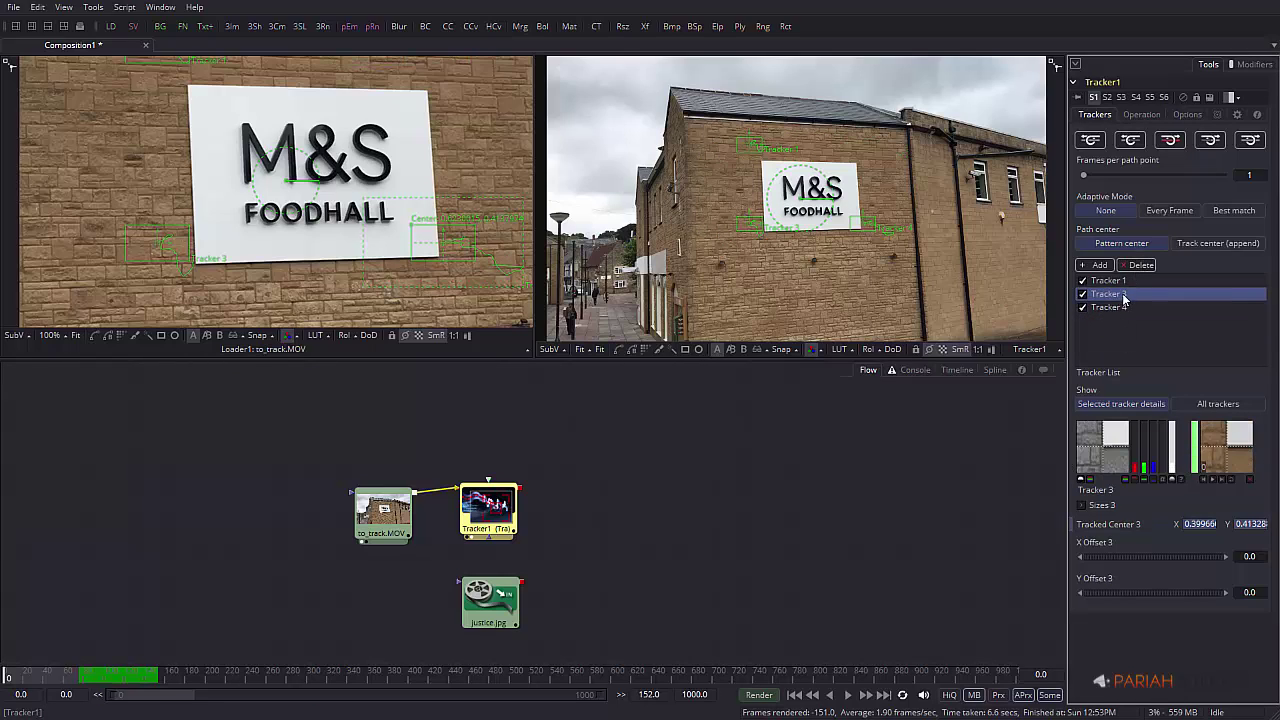
left_click(1140, 266)
left_click(1140, 266)
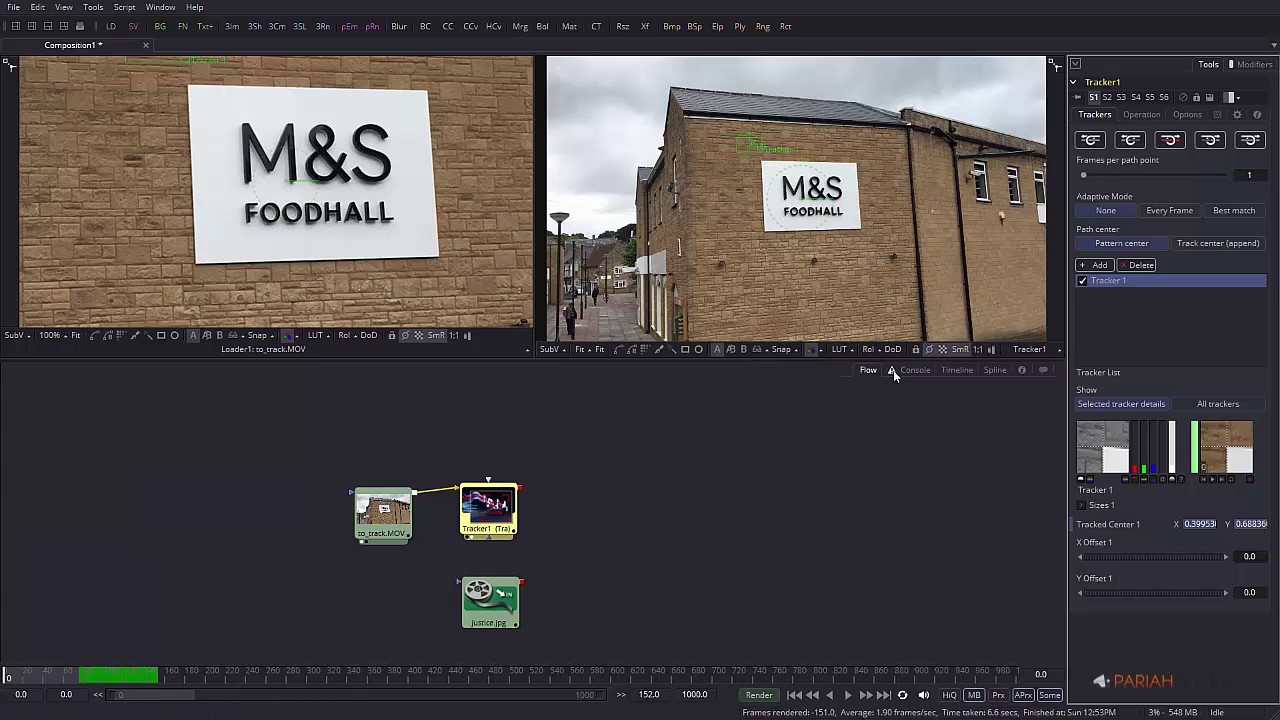
- In the Timeline, expand Tracker1 and delete Tracked Center 1's recorded keyframes
left_click(958, 370)
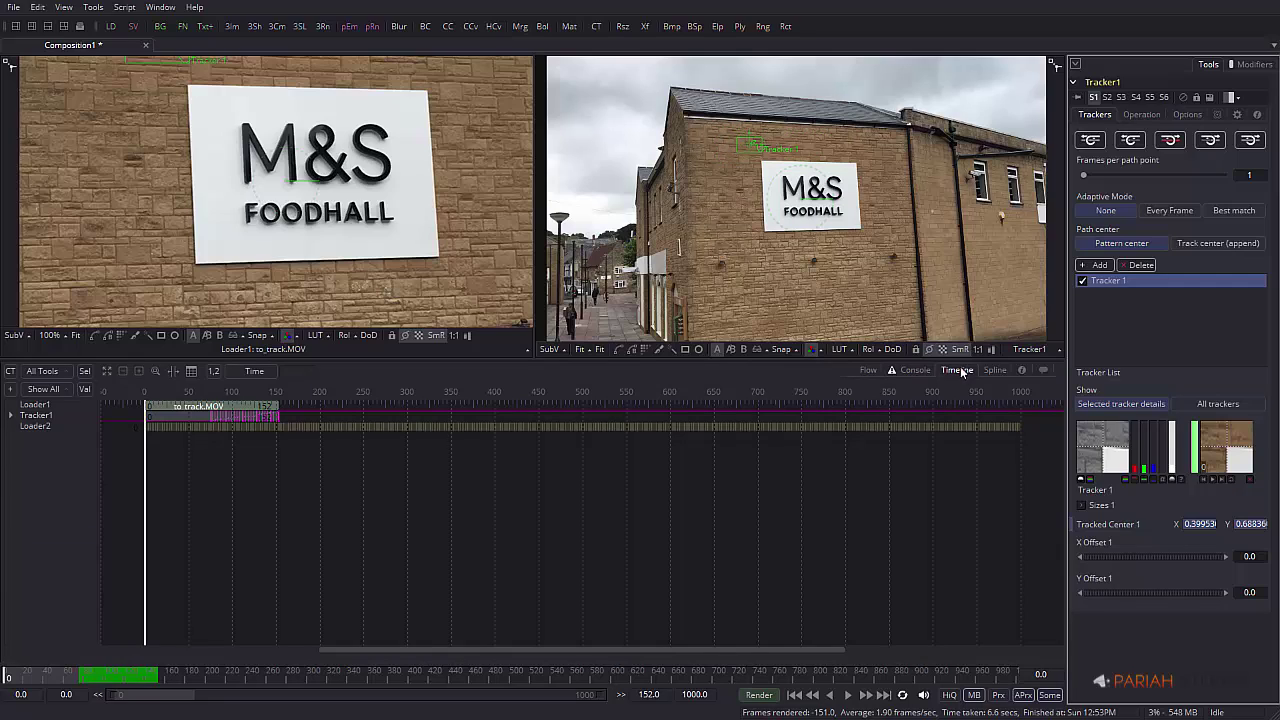
left_click(40, 416)
left_click(11, 415)
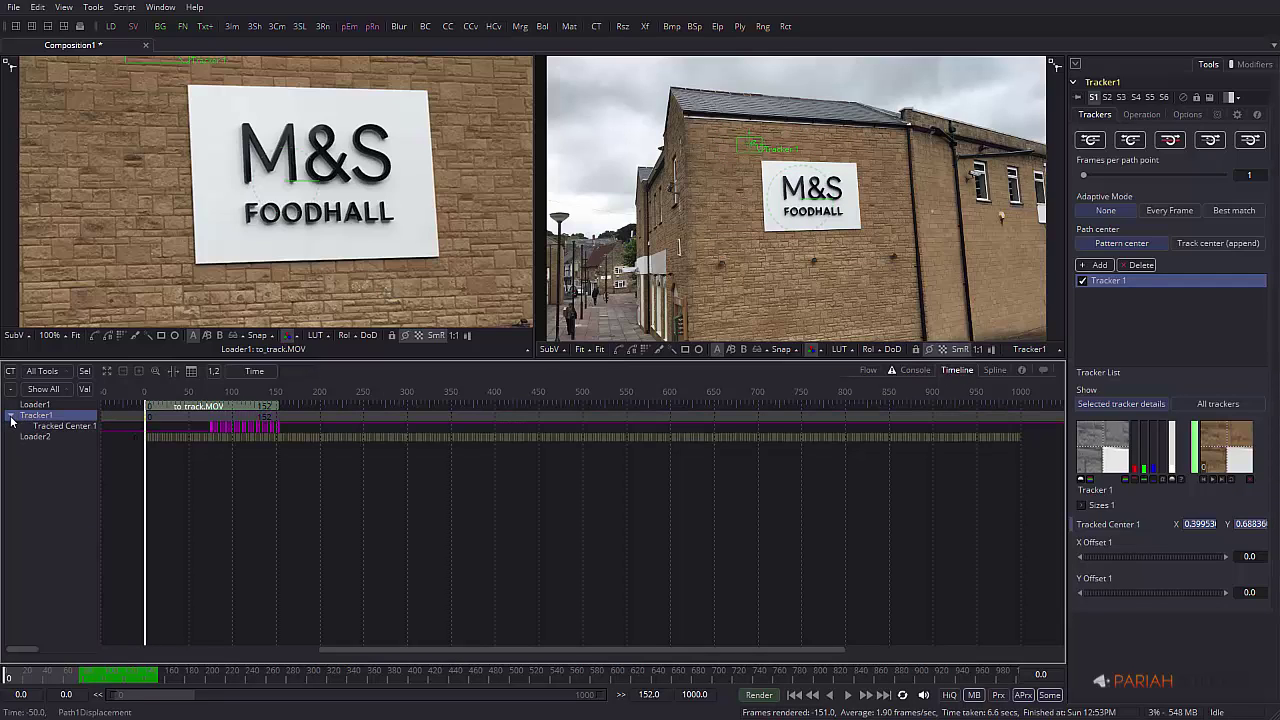
left_click(85, 427)
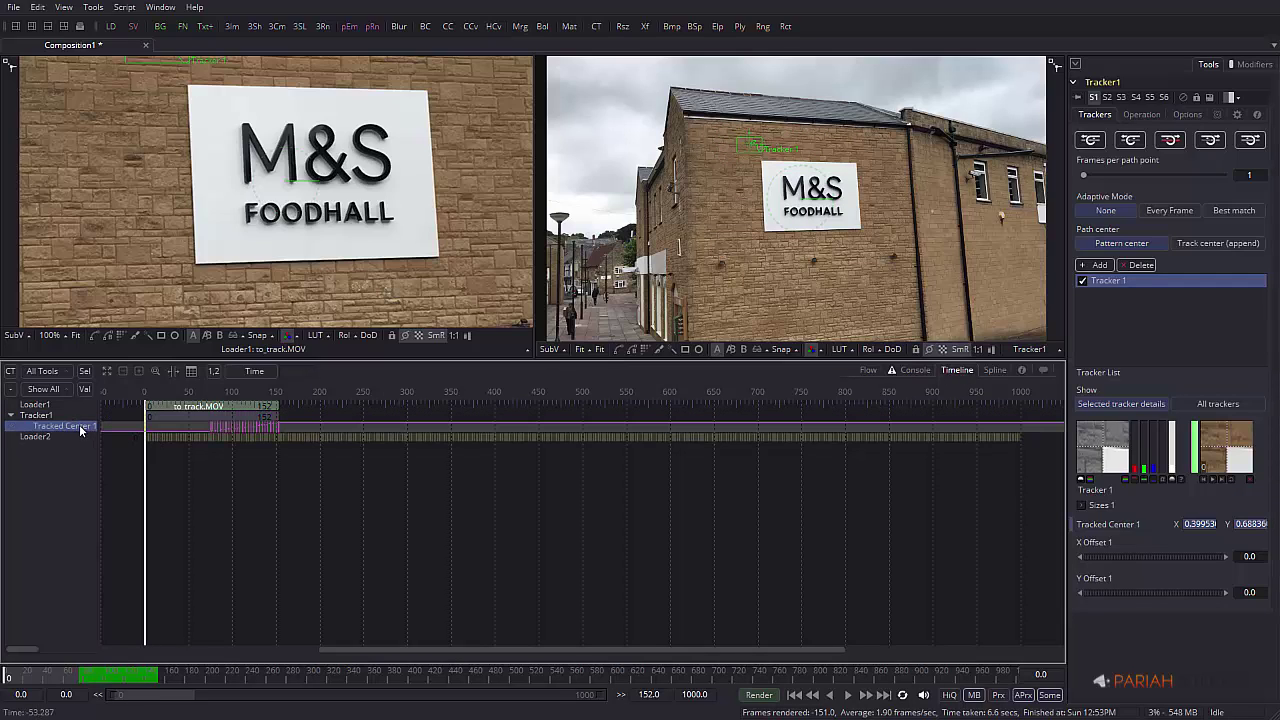
right_click(80, 430)
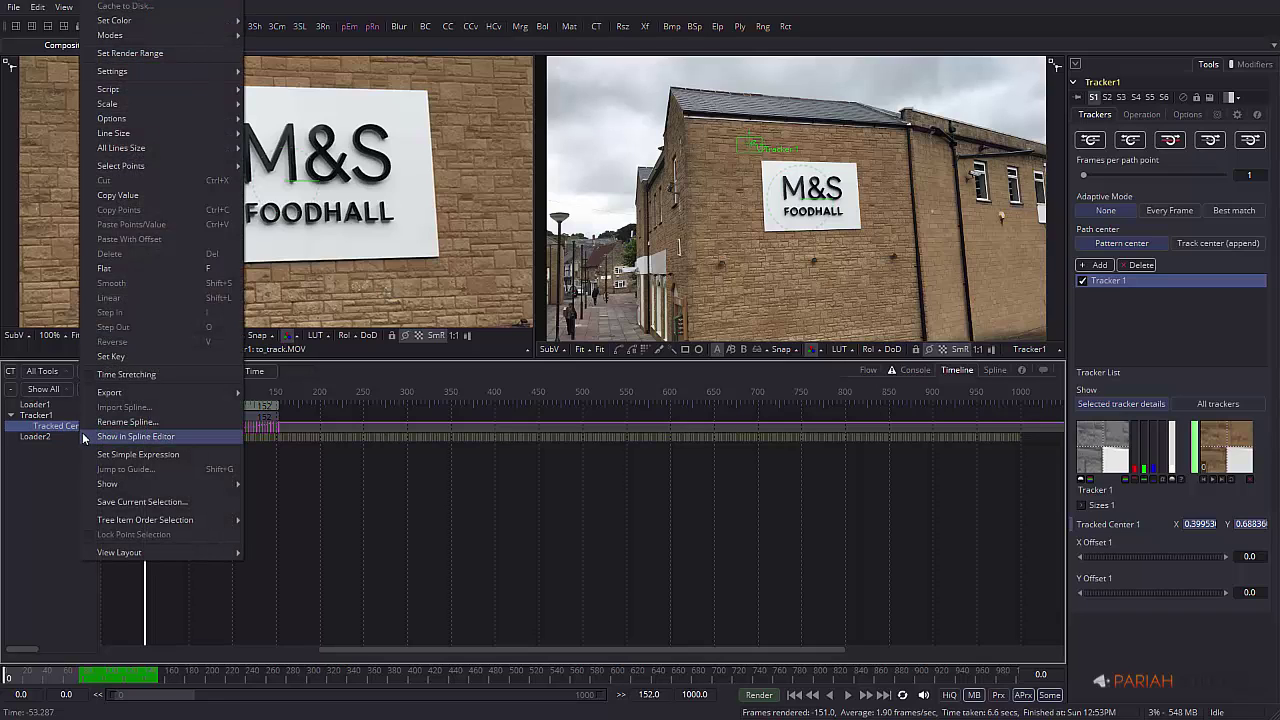
mouse_move(146, 173)
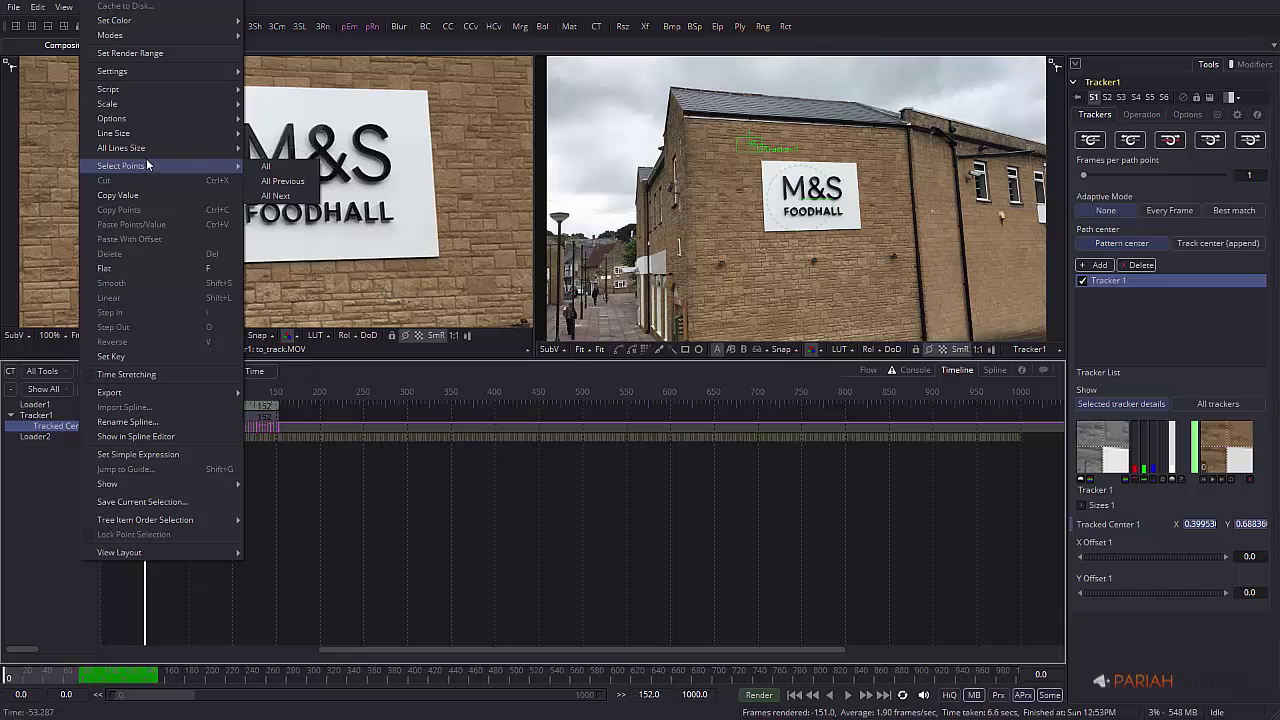
left_click(36, 415)
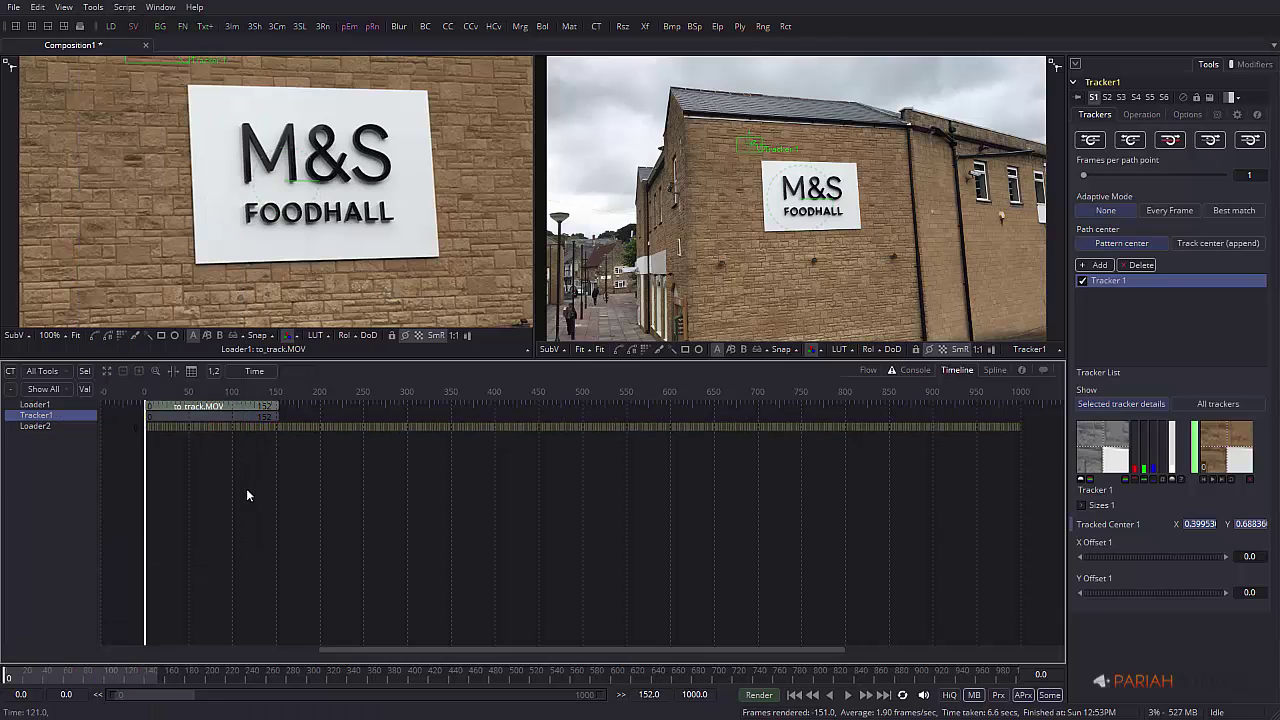
- Place Tracker 1 top-left and new Trackers 5, 6, 7 on the sign's top-right, bottom-left, bottom-right corners
left_click(868, 370)
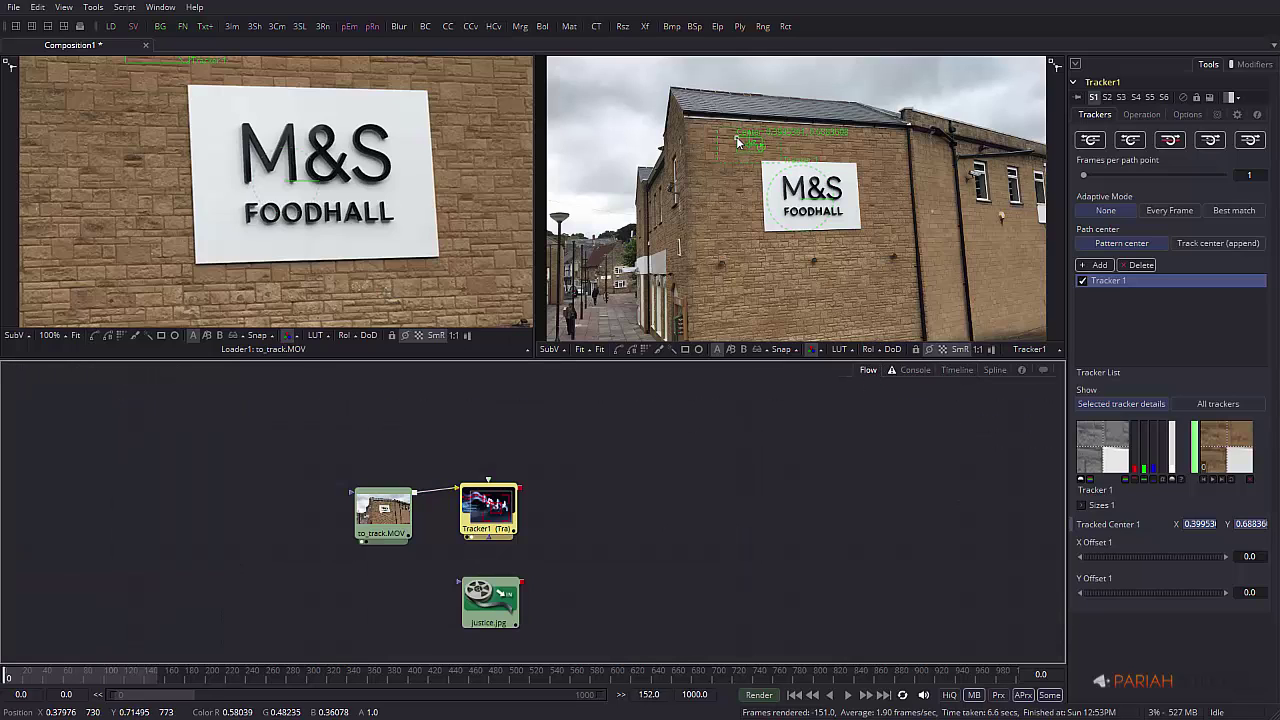
mouse_move(745, 146)
left_mouse_down()
mouse_move(735, 142)
mouse_move(757, 173)
mouse_move(748, 161)
left_mouse_up()
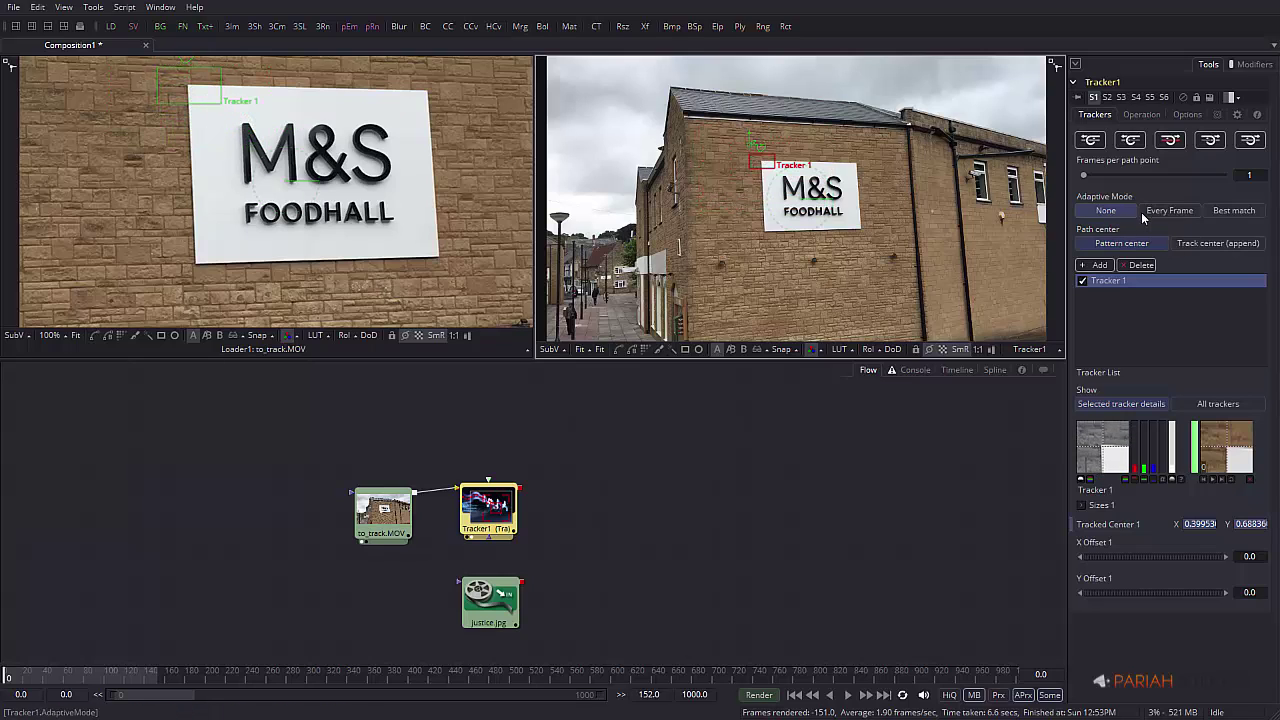
left_click(1100, 265)
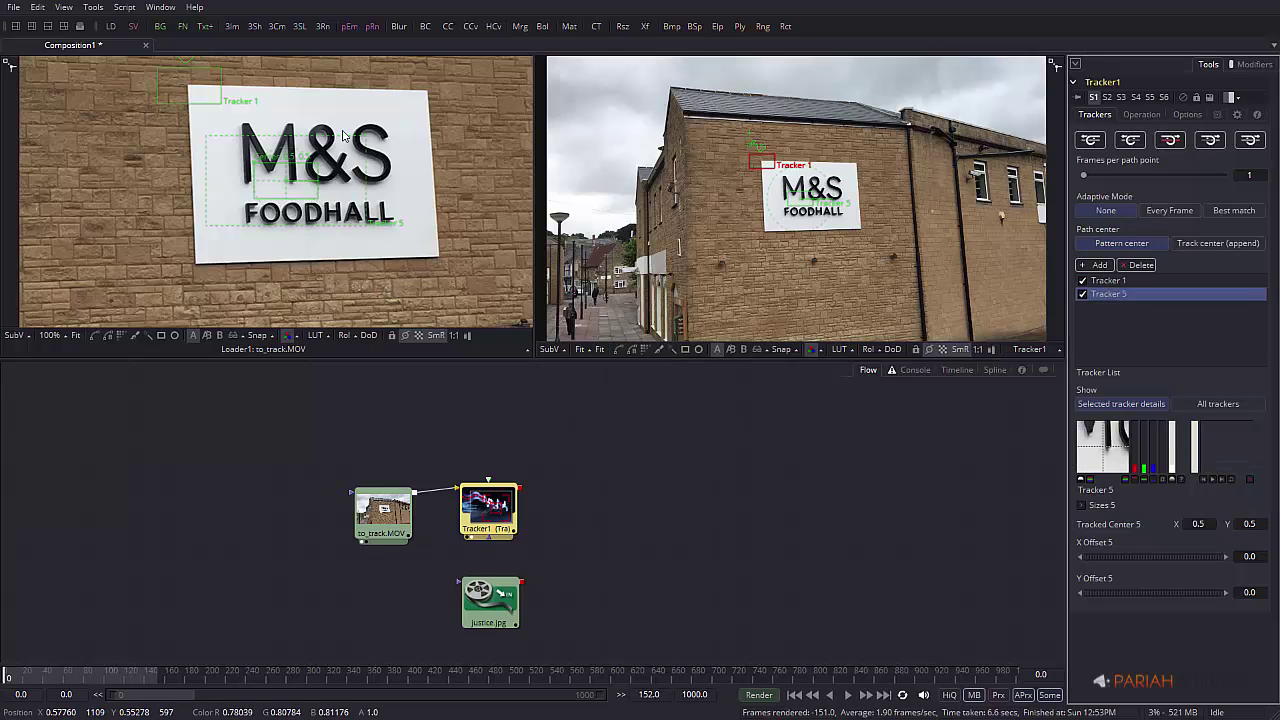
left_click_drag(252, 165, 398, 68)
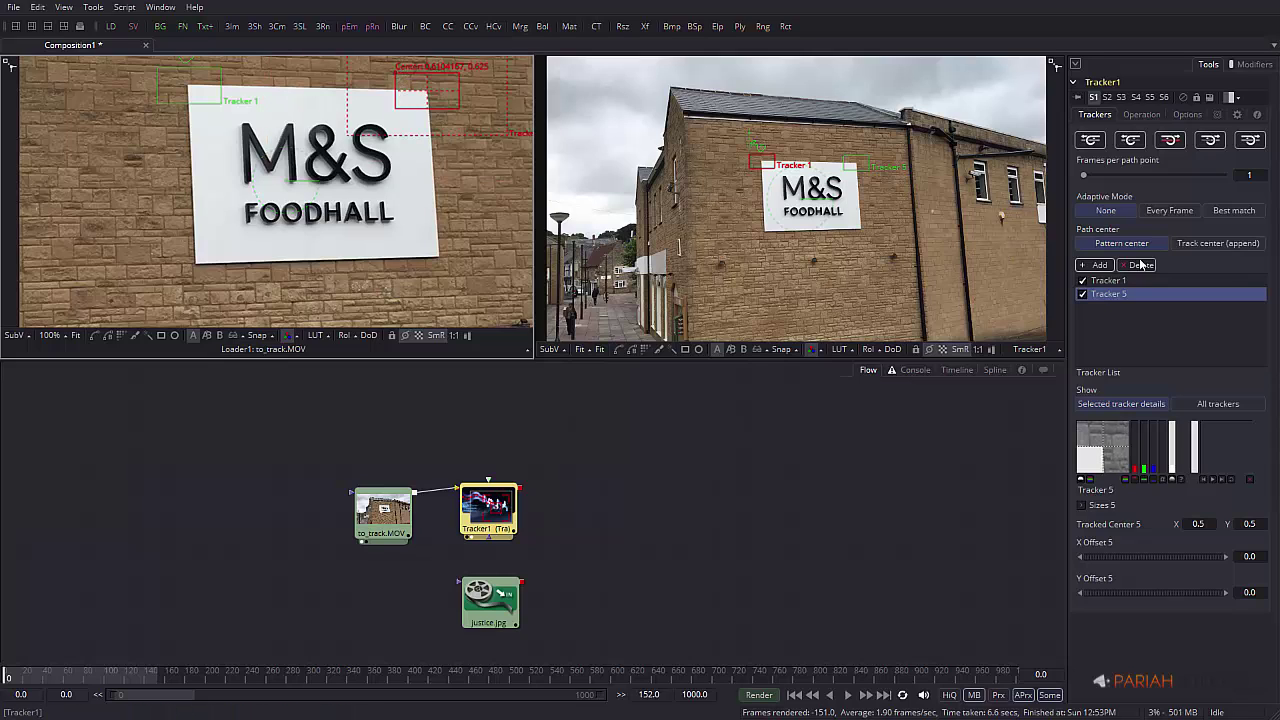
left_click(1102, 266)
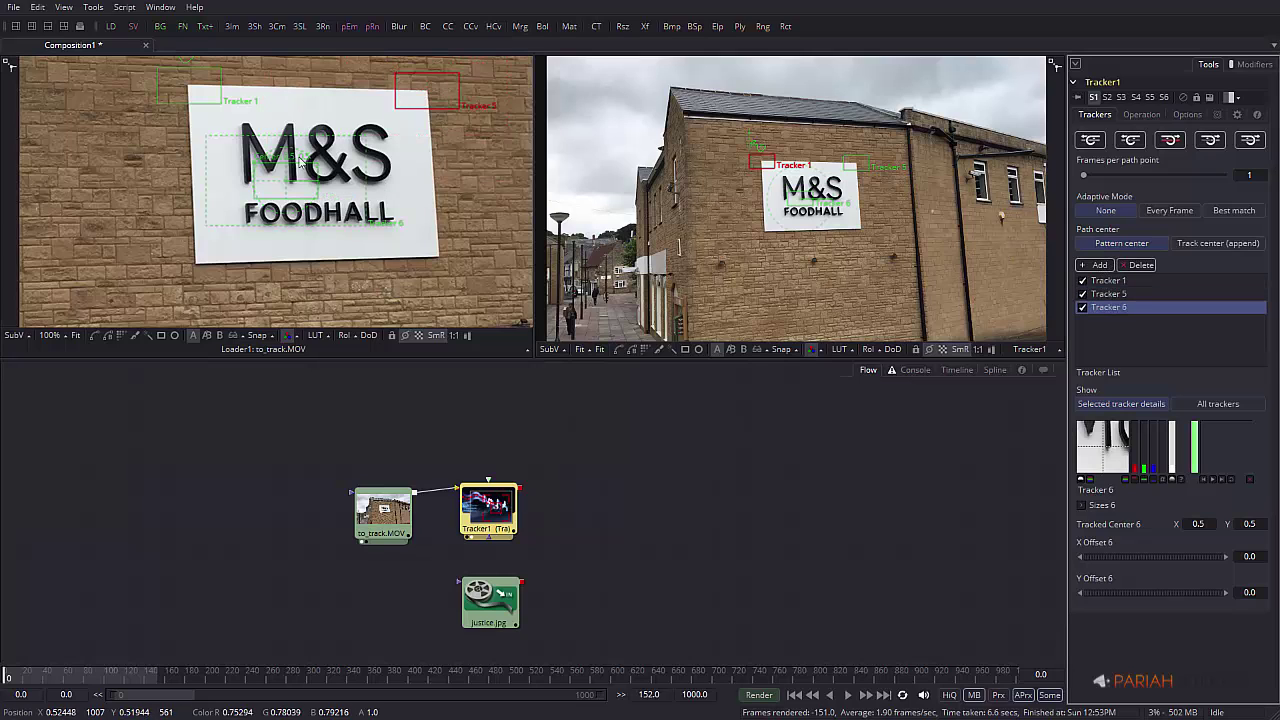
left_click_drag(254, 166, 160, 243)
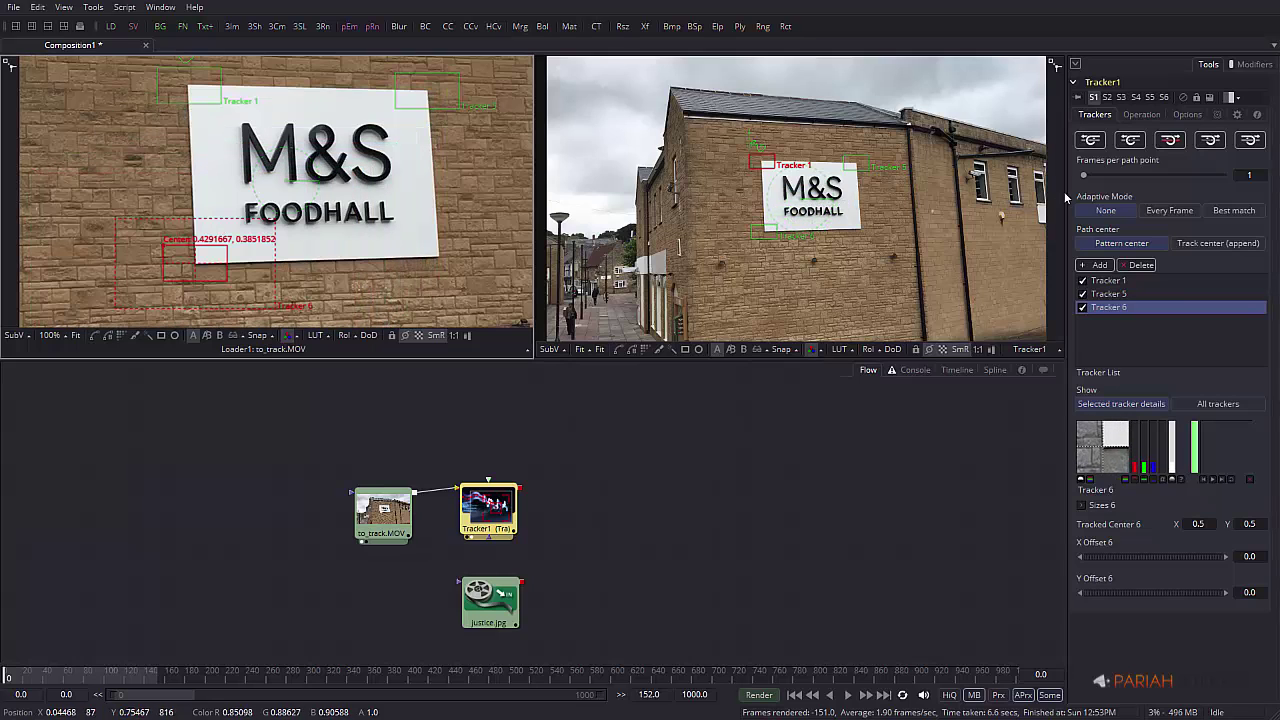
left_click(1099, 265)
left_click_drag(253, 166, 407, 241)
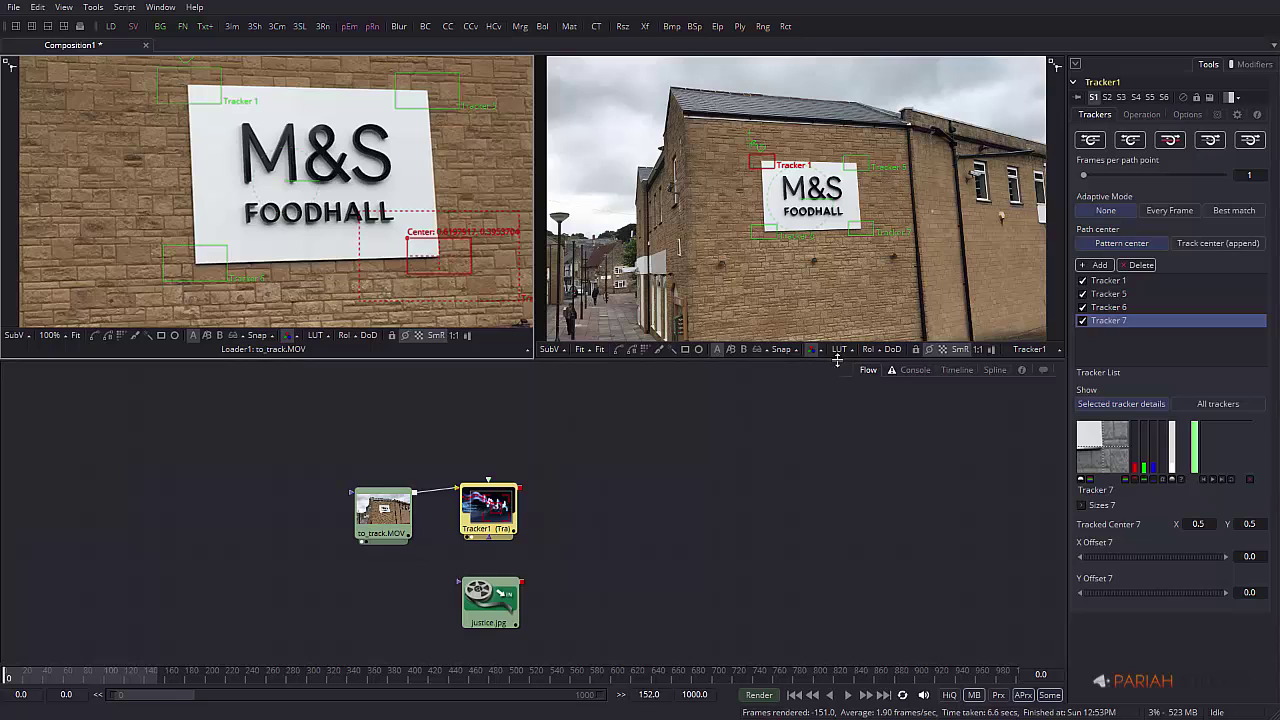
- Track the four corners forward through the clip and show Tracker1's output in the left viewer
left_click(1215, 143)
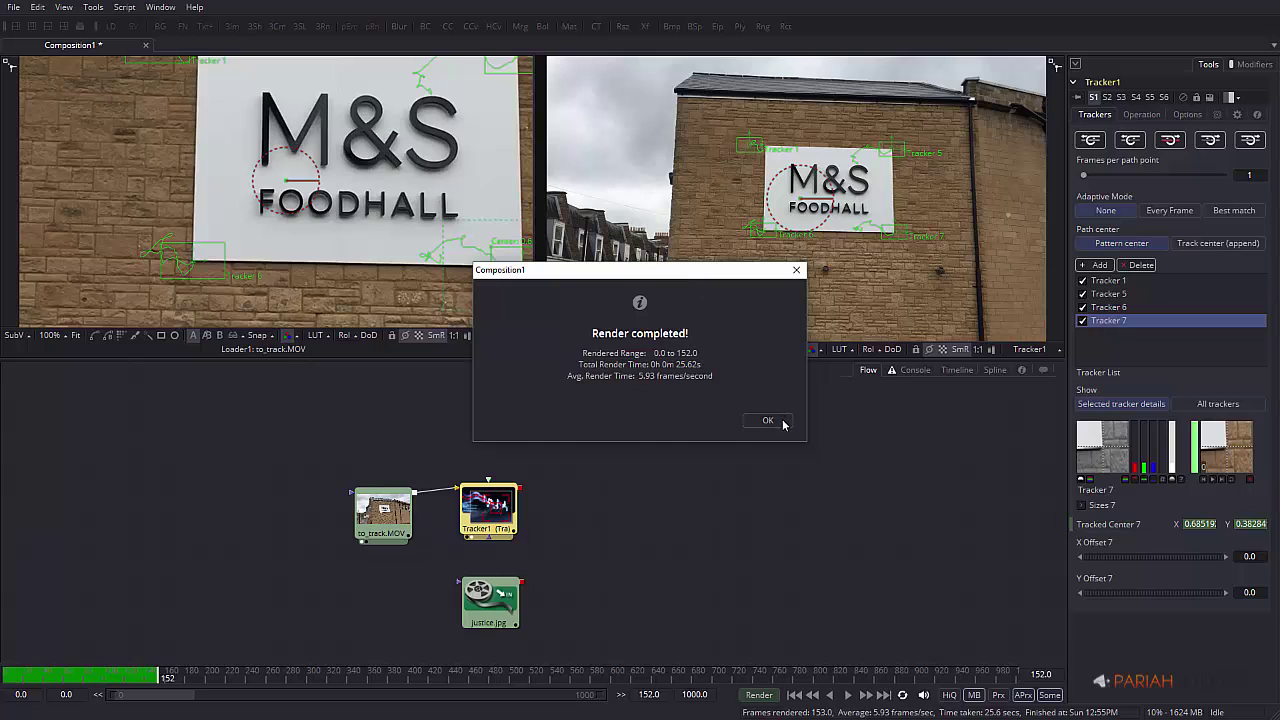
left_click(767, 421)
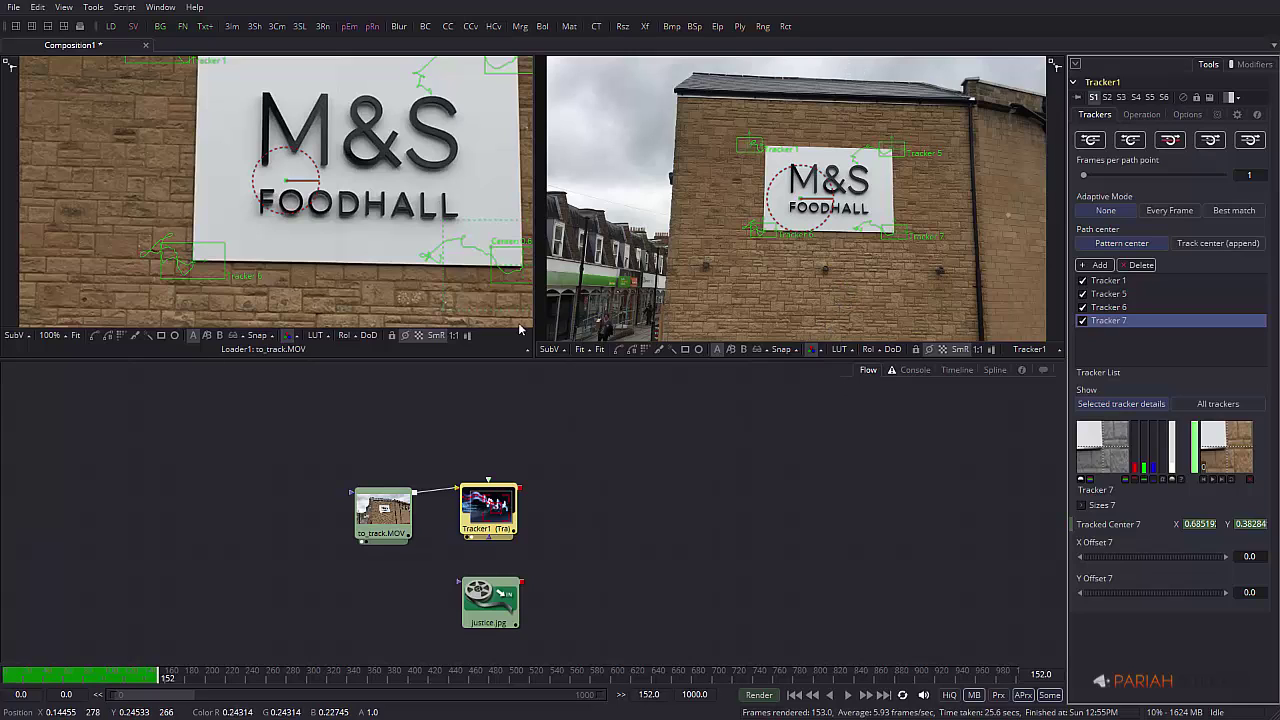
left_click_drag(488, 510, 393, 255)
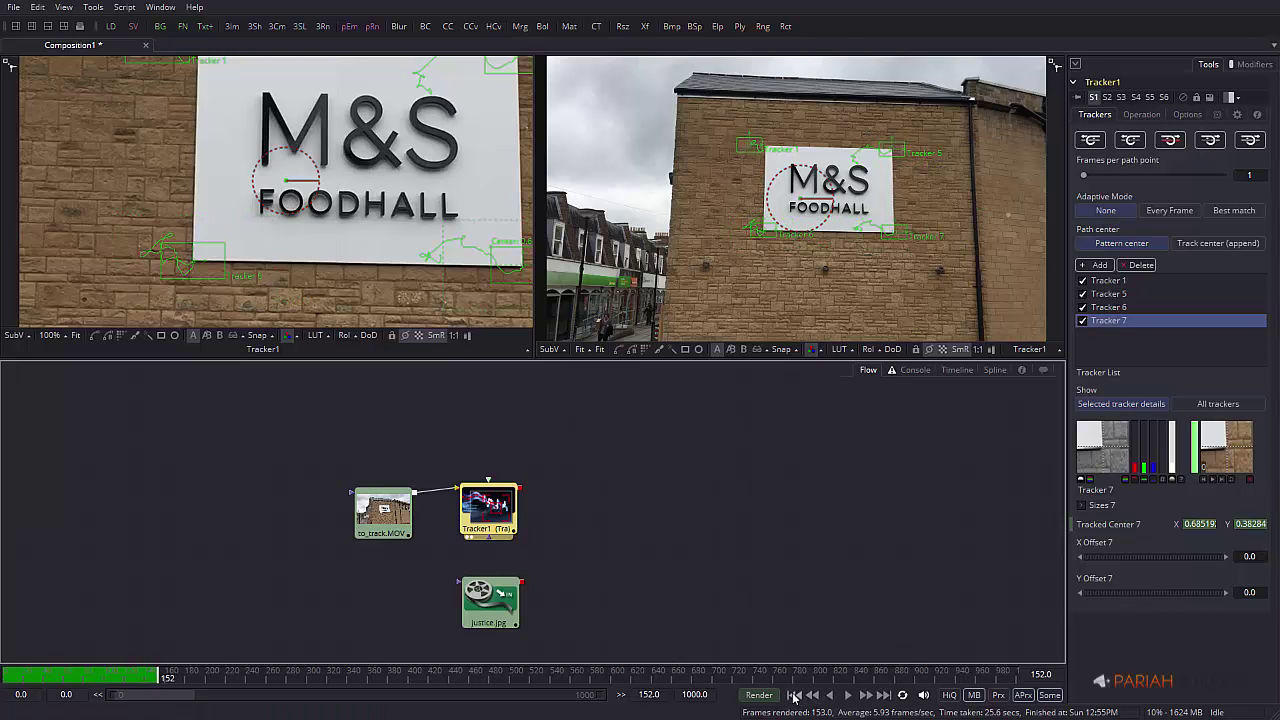
- Play the tracked clip back from frame 0, rewind, and select Tracker 1
left_click(795, 696)
left_click(848, 699)
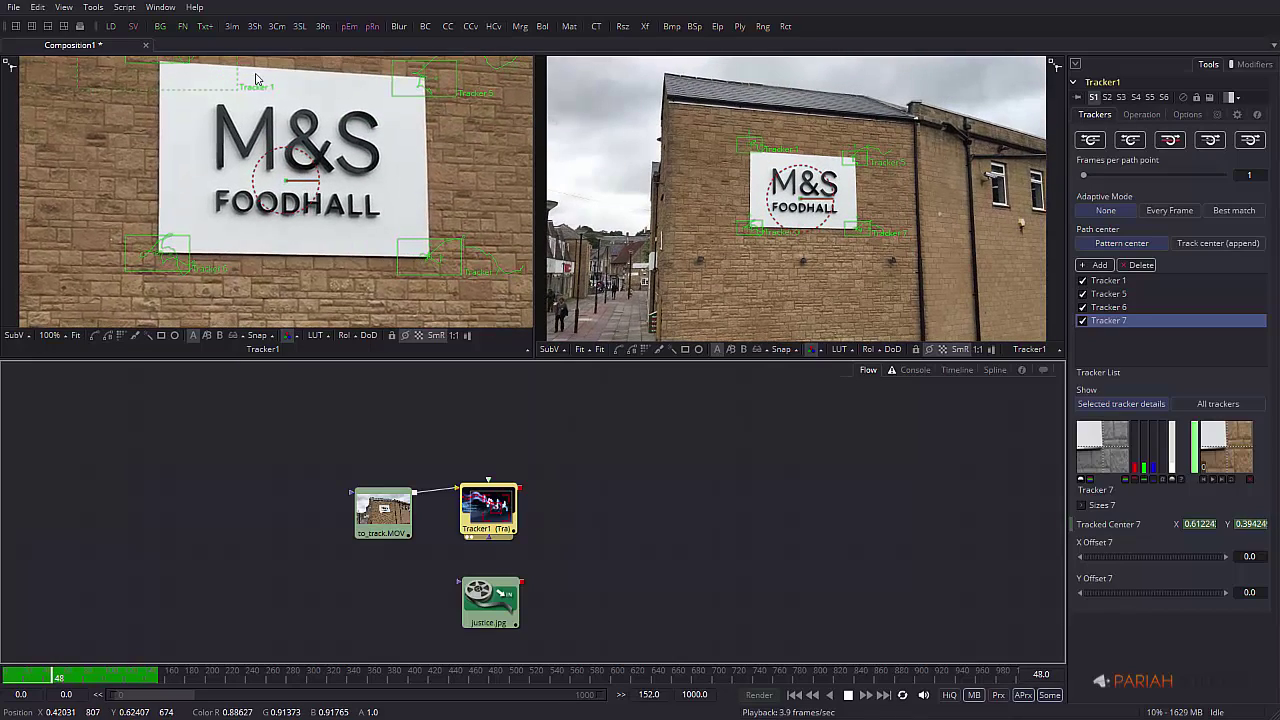
left_click(848, 694)
left_click(795, 697)
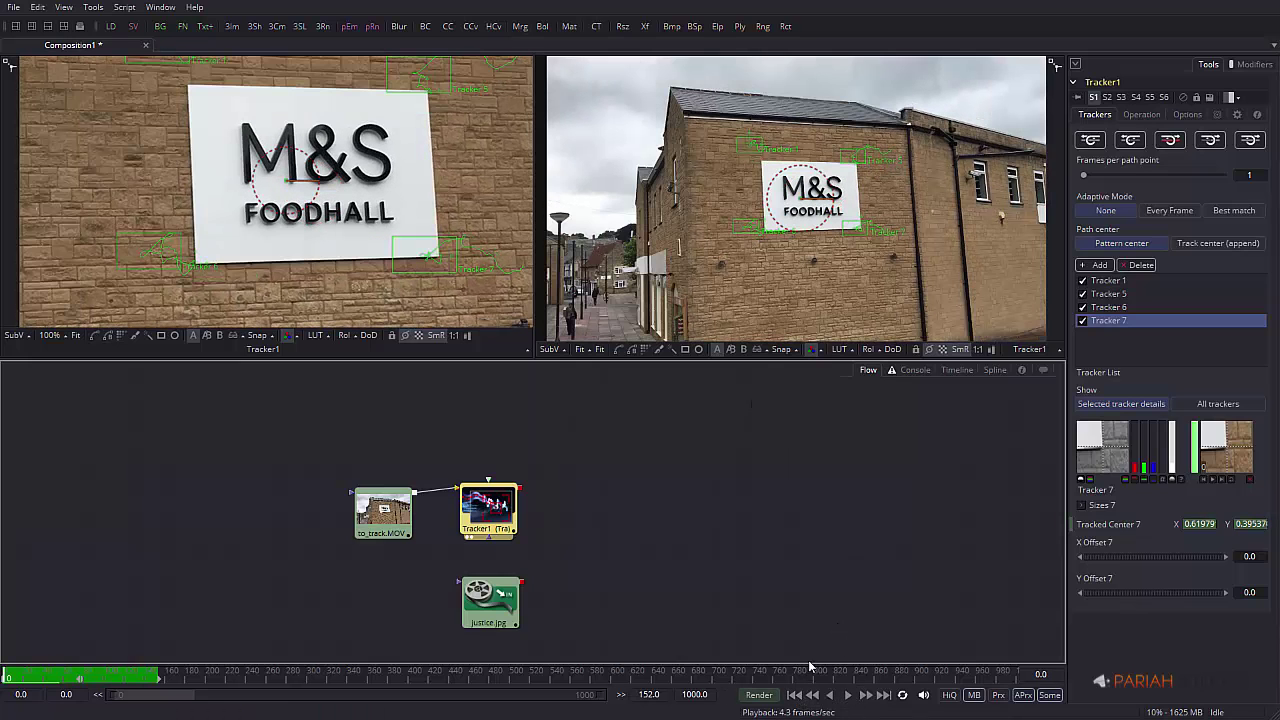
left_click(1122, 281)
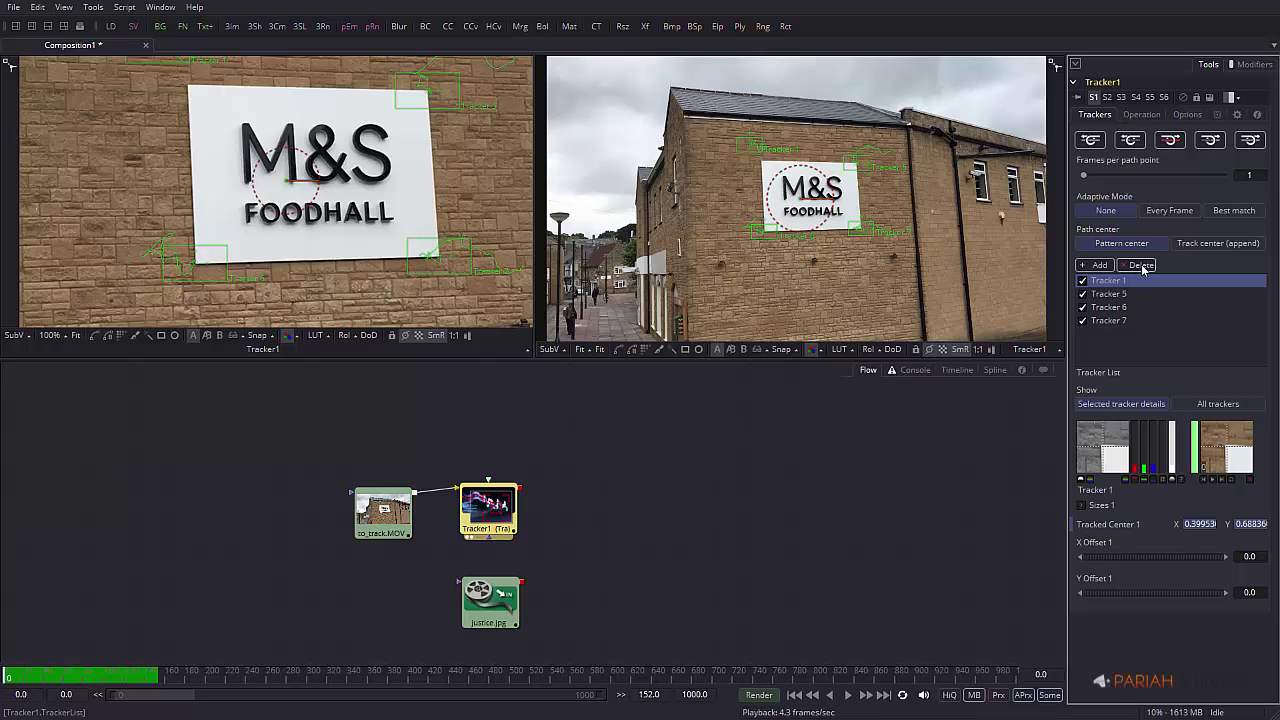
- Replace Tracker 1 with a new Tracker 8 on the sign's top-left corner and track it forward
left_click(1142, 266)
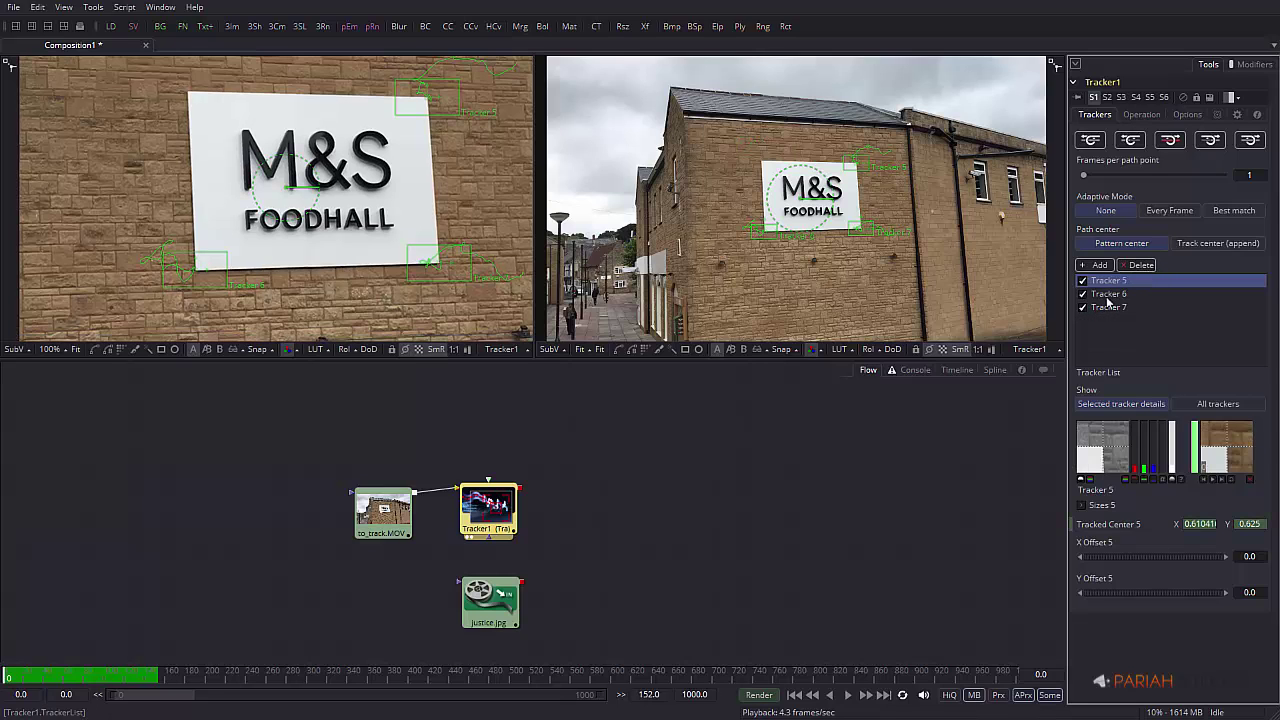
left_click(1083, 309)
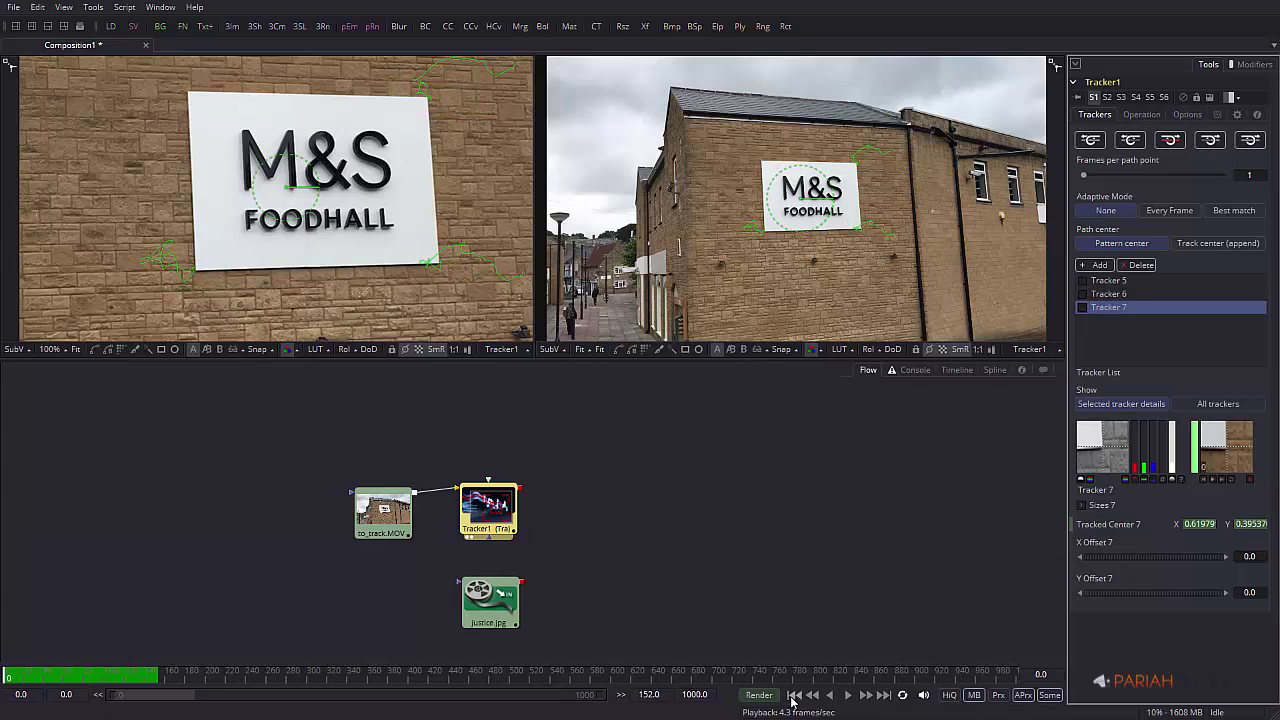
left_click(1099, 265)
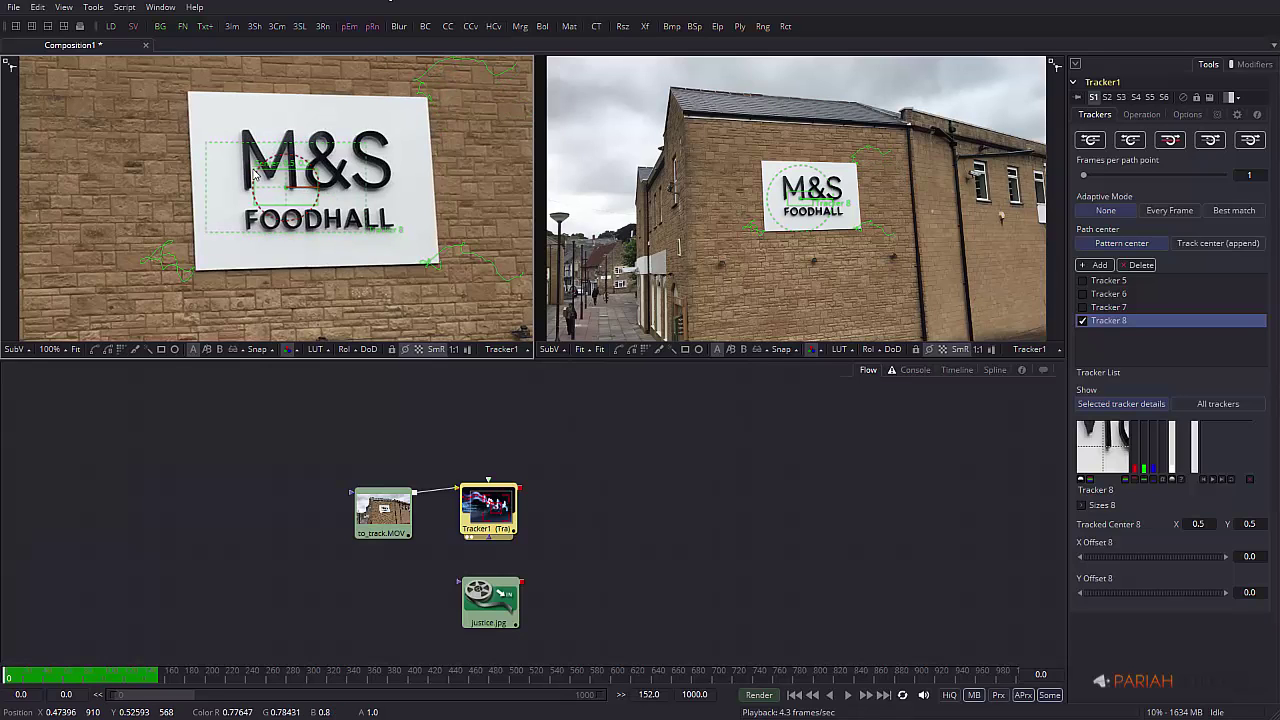
left_click_drag(253, 174, 155, 78)
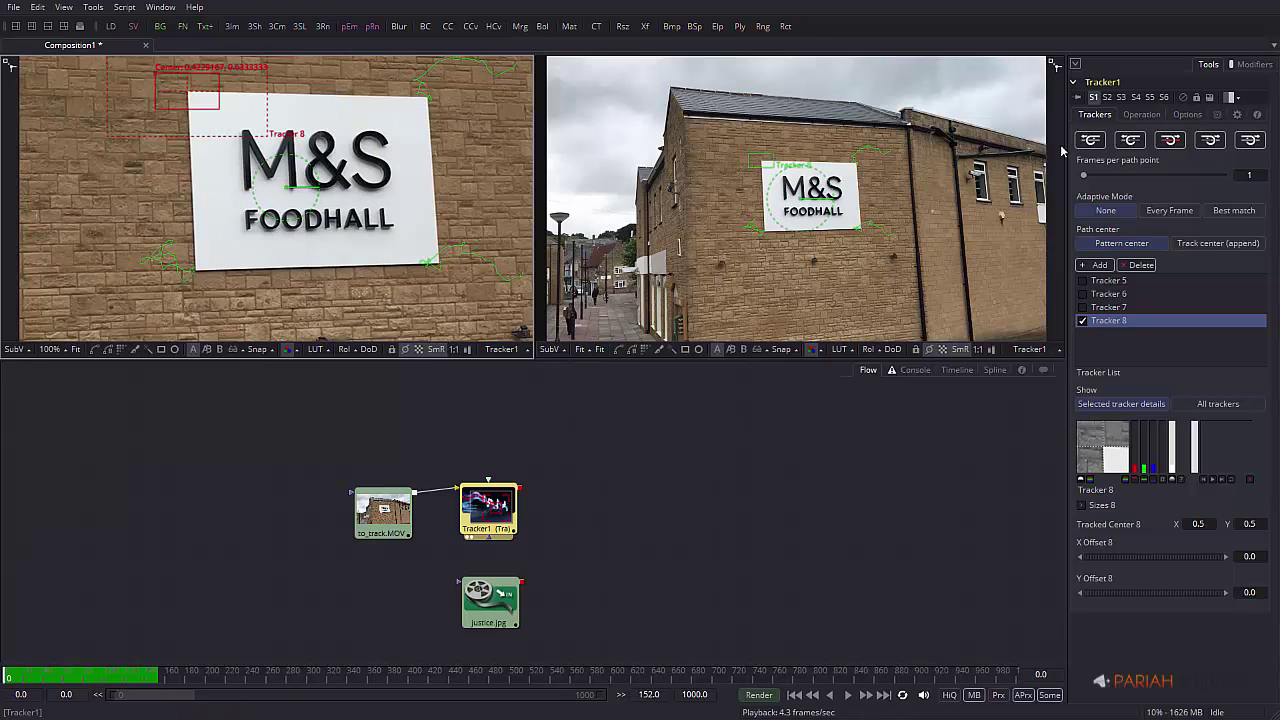
left_click(1212, 143)
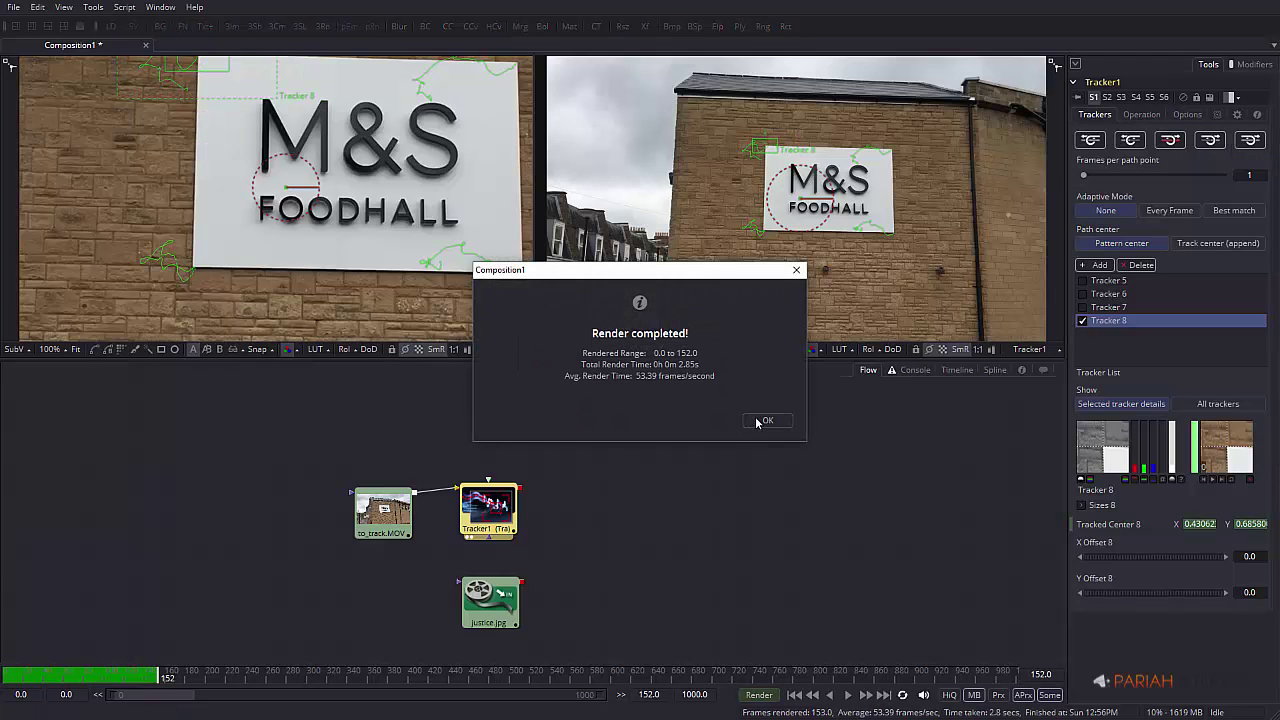
left_click(763, 421)
- Re-enable Tracker 5, play the tracked clip back, and rewind to frame 0
left_click(1082, 281)
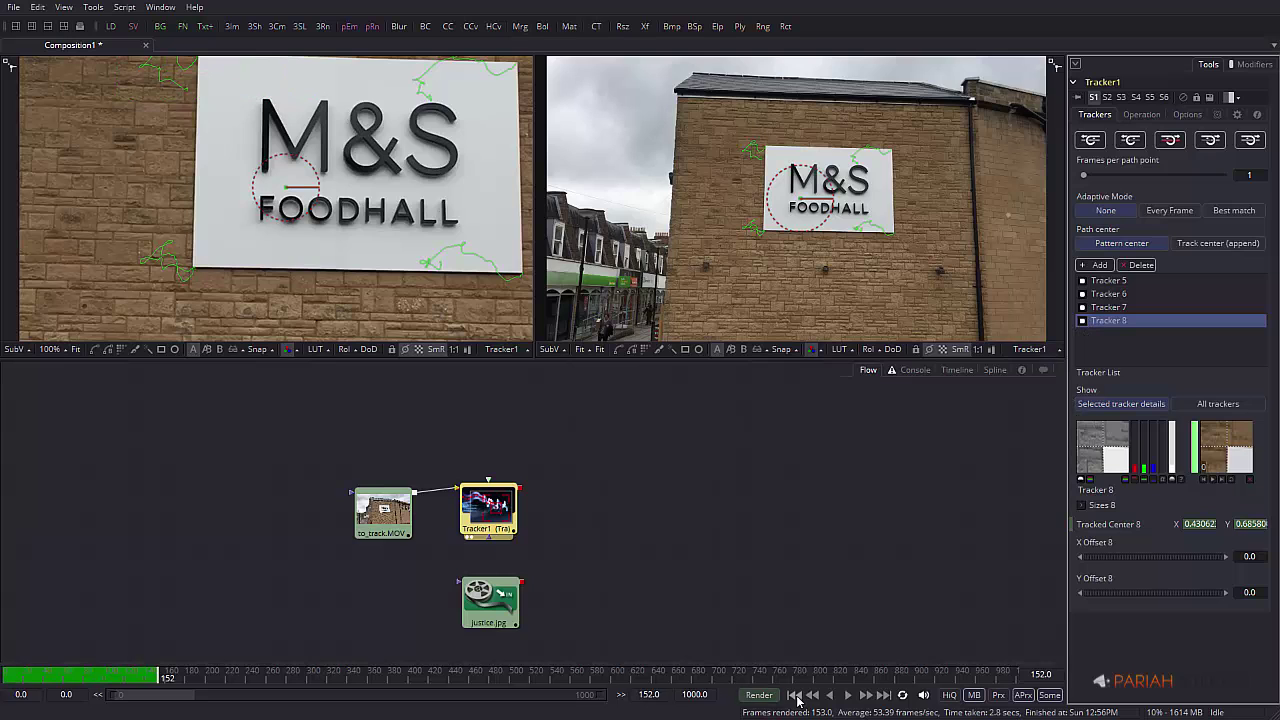
left_click(847, 697)
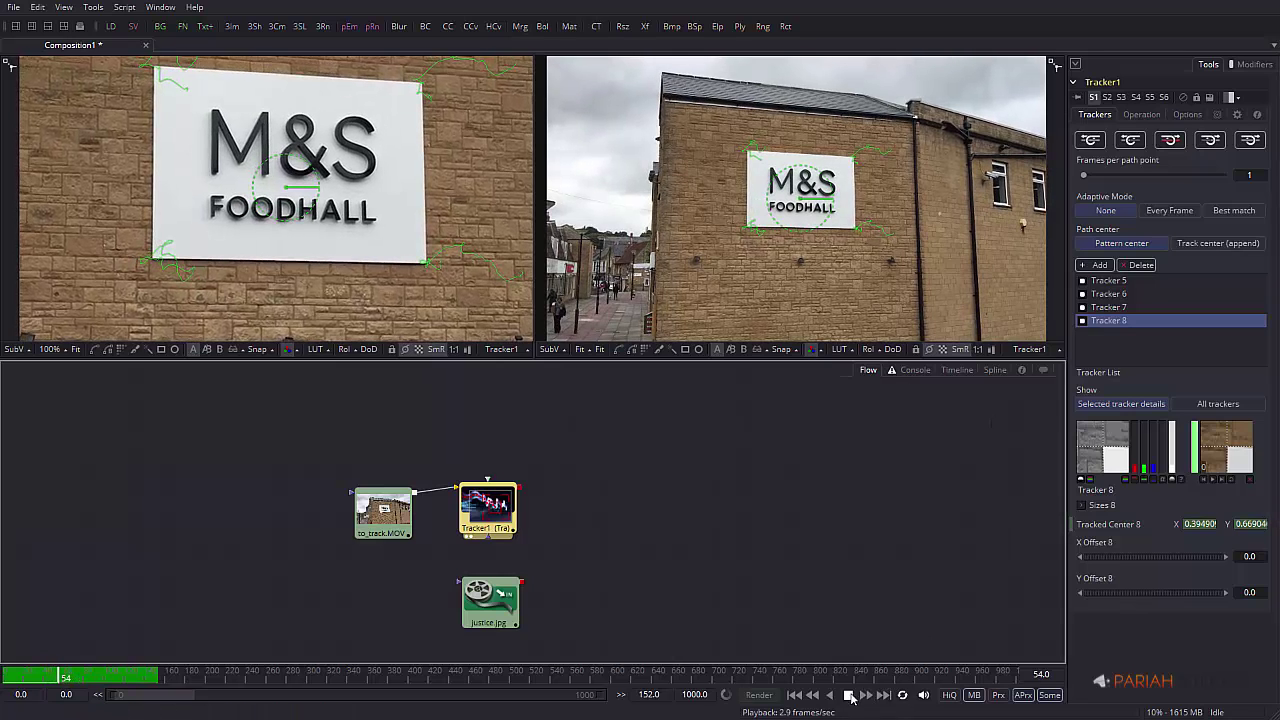
left_click(848, 694)
left_click(795, 695)
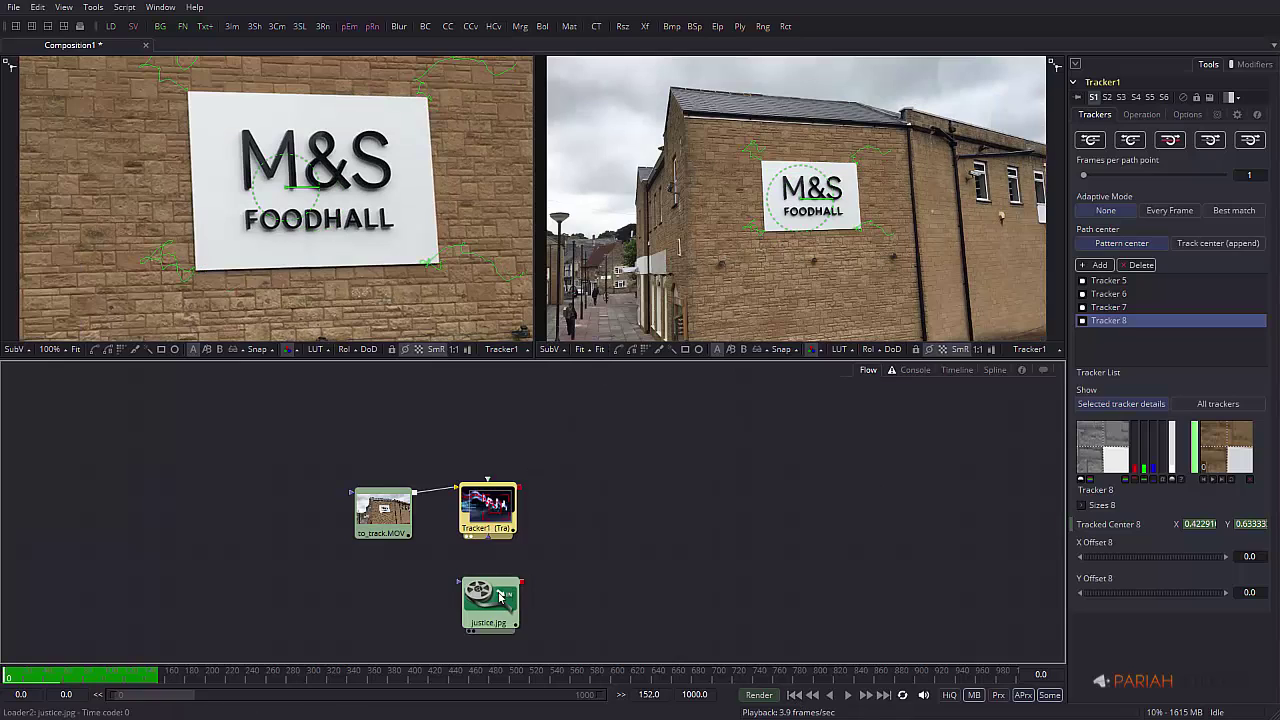
- Fit justice.jpg in the left viewer and wire it into Tracker1's foreground input
left_click_drag(499, 596, 464, 593)
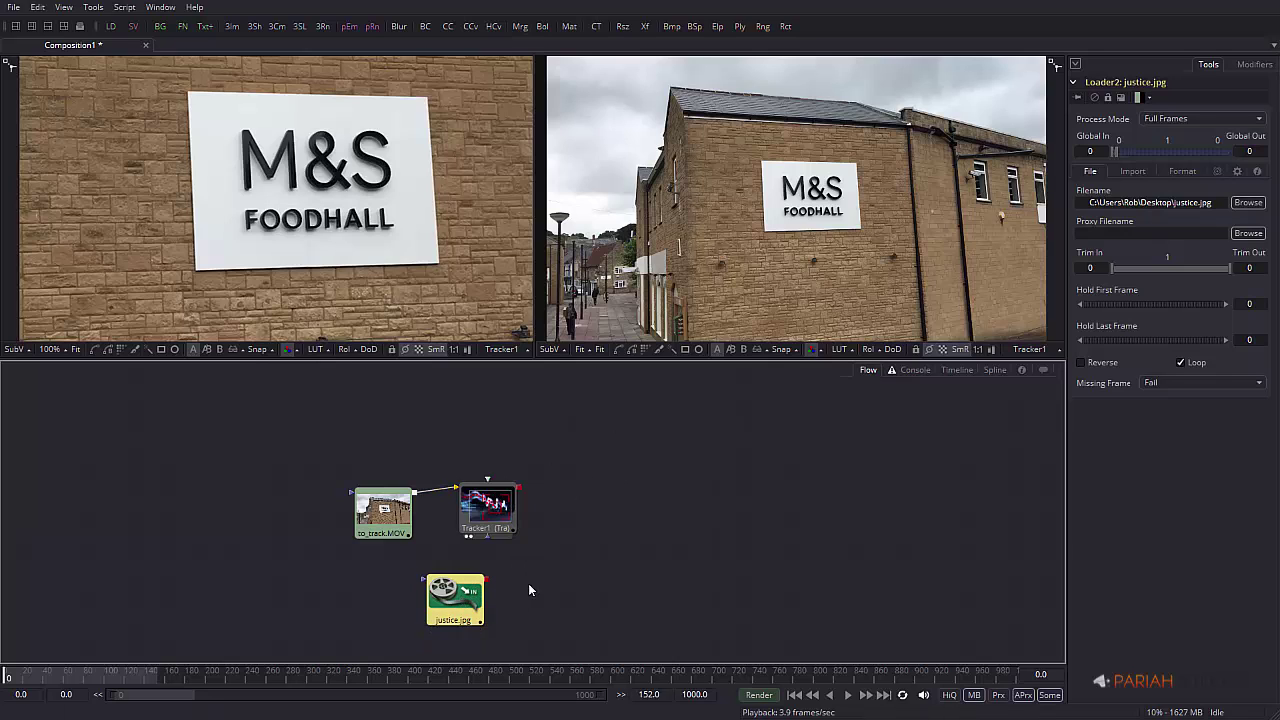
key("1")
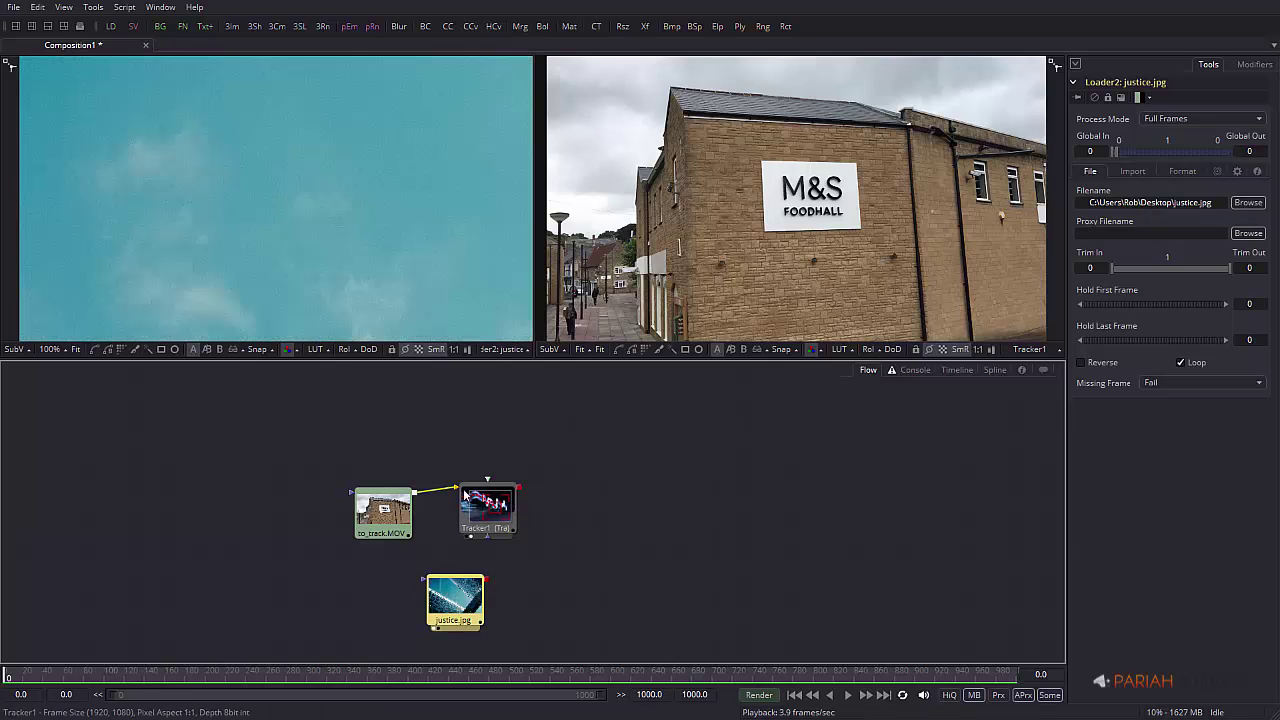
left_click(75, 349)
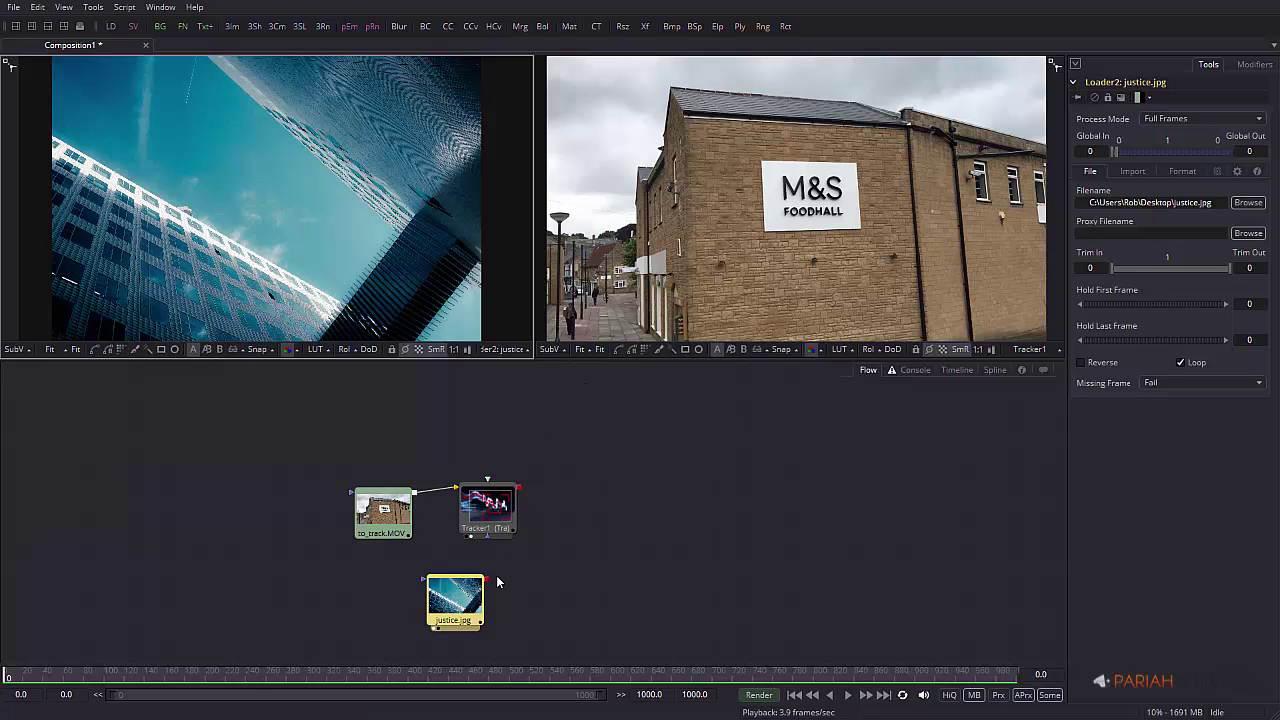
left_click_drag(489, 579, 488, 522)
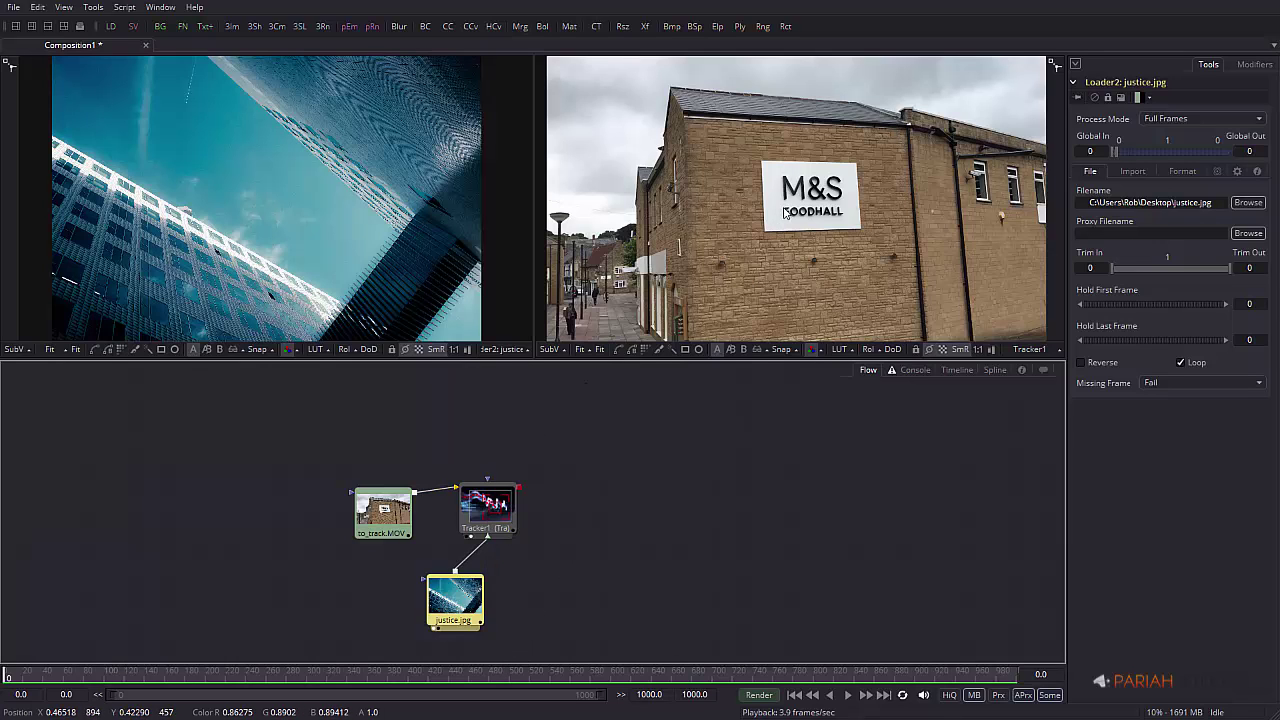
- Set Tracker1's operation to Corner Positioning and fit the footage in the right viewer
left_click(506, 498)
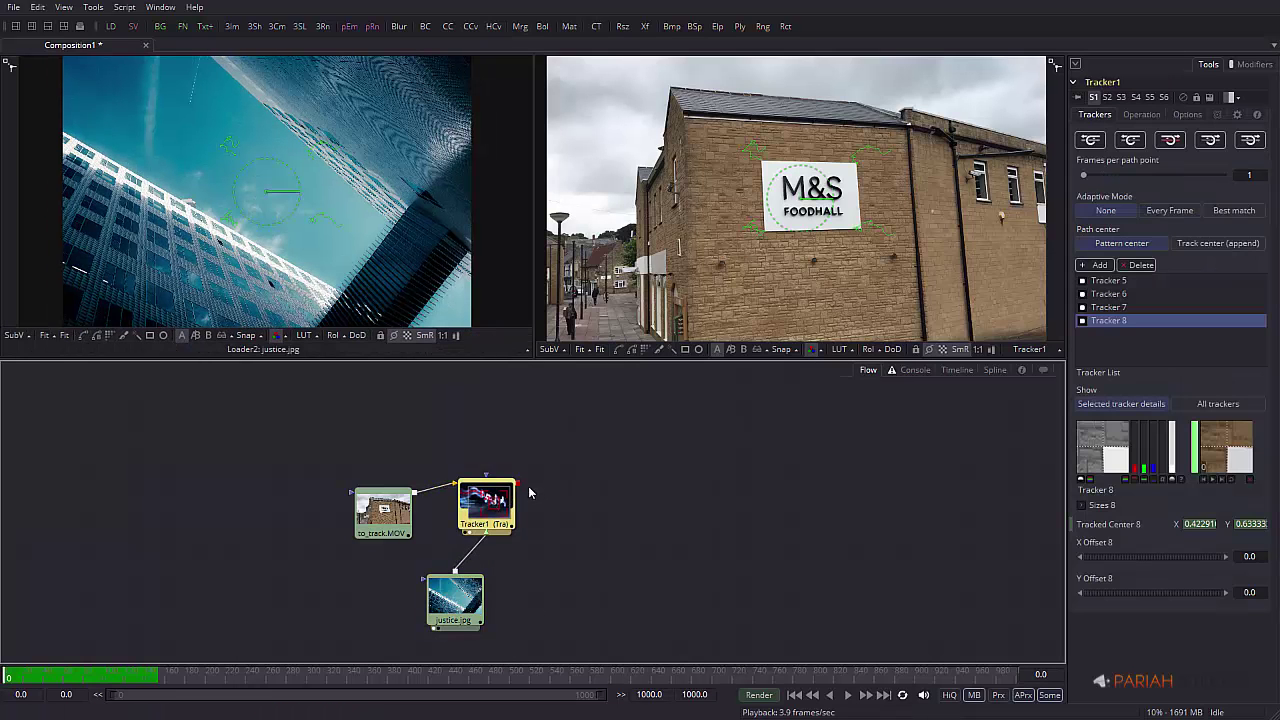
left_click(1142, 115)
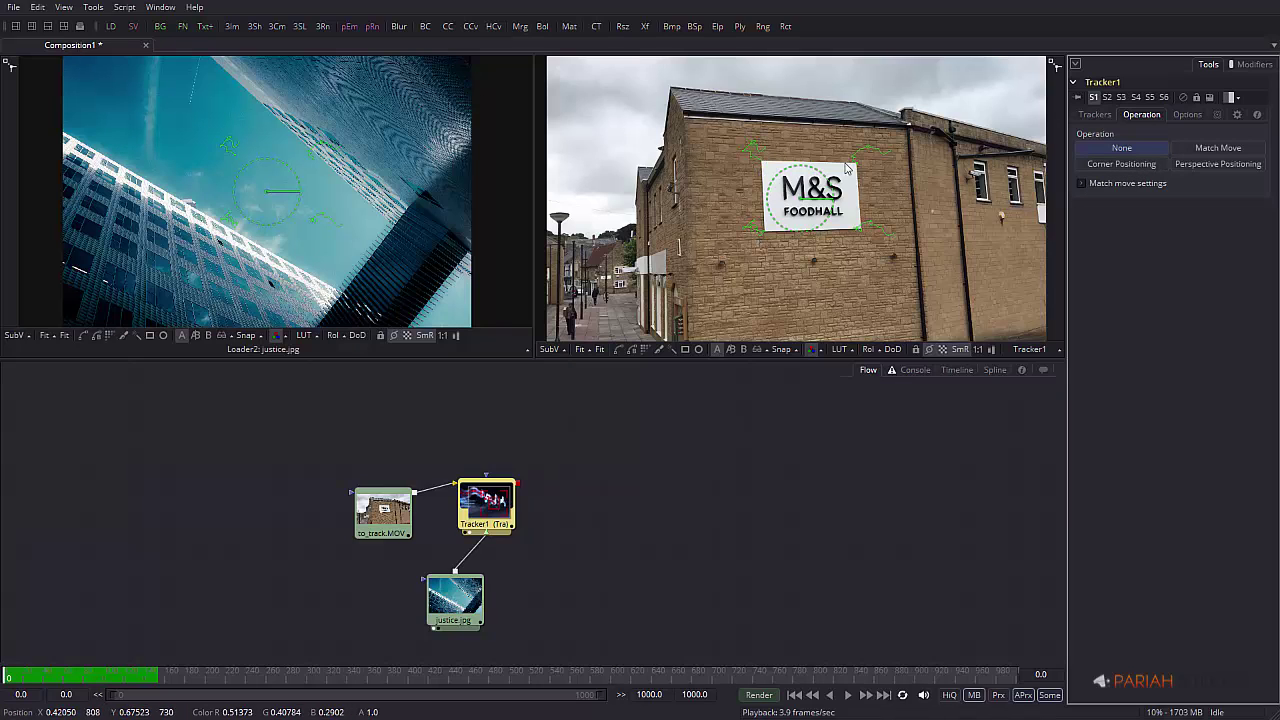
left_click(1143, 167)
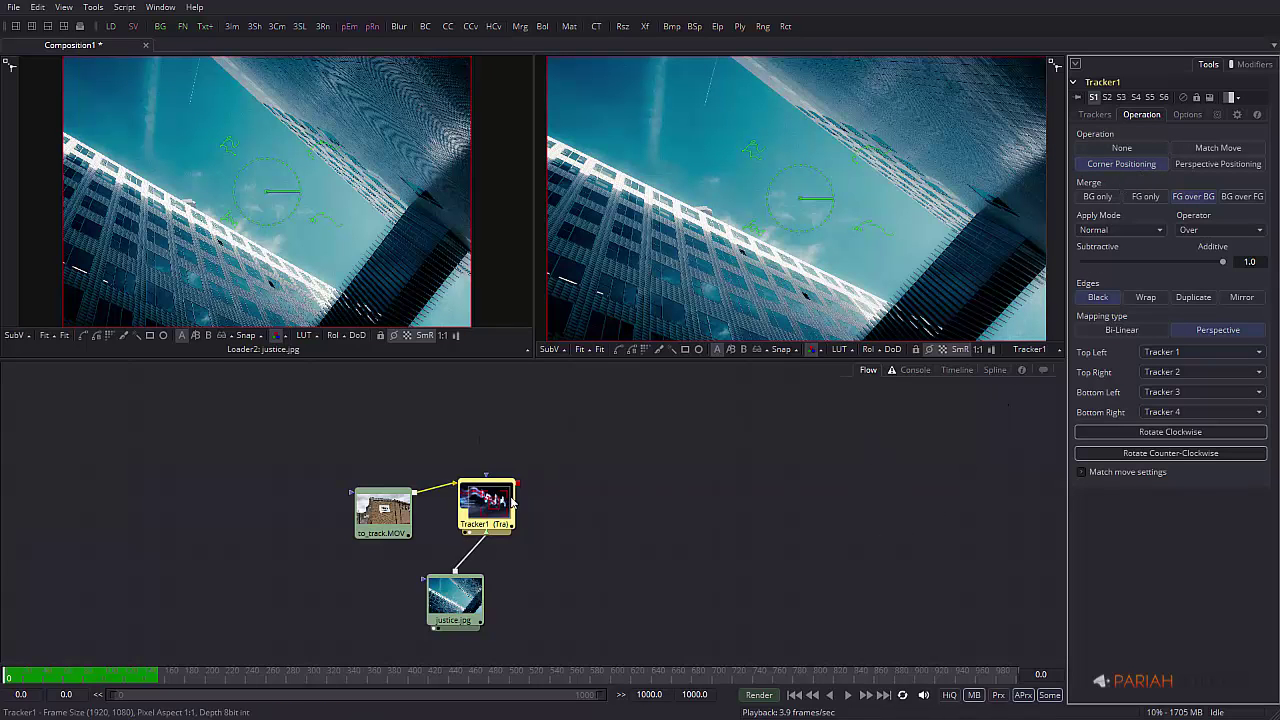
left_click_drag(487, 505, 490, 495)
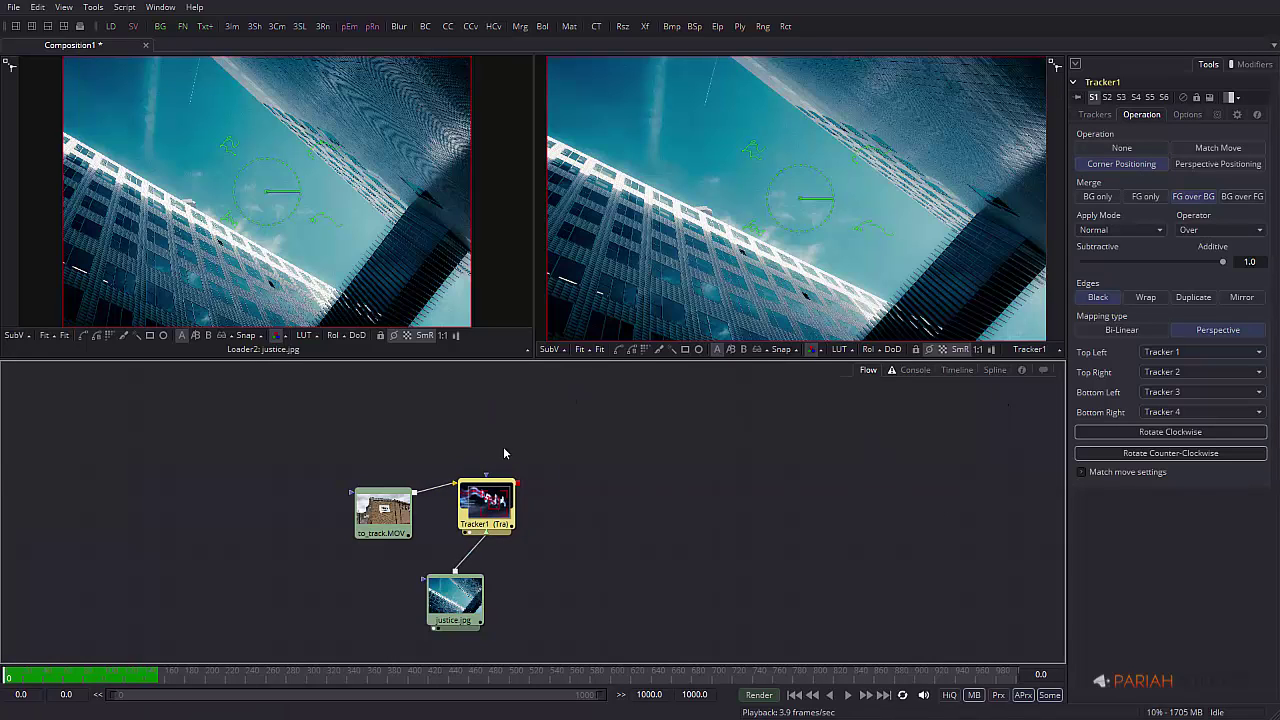
left_click(604, 352)
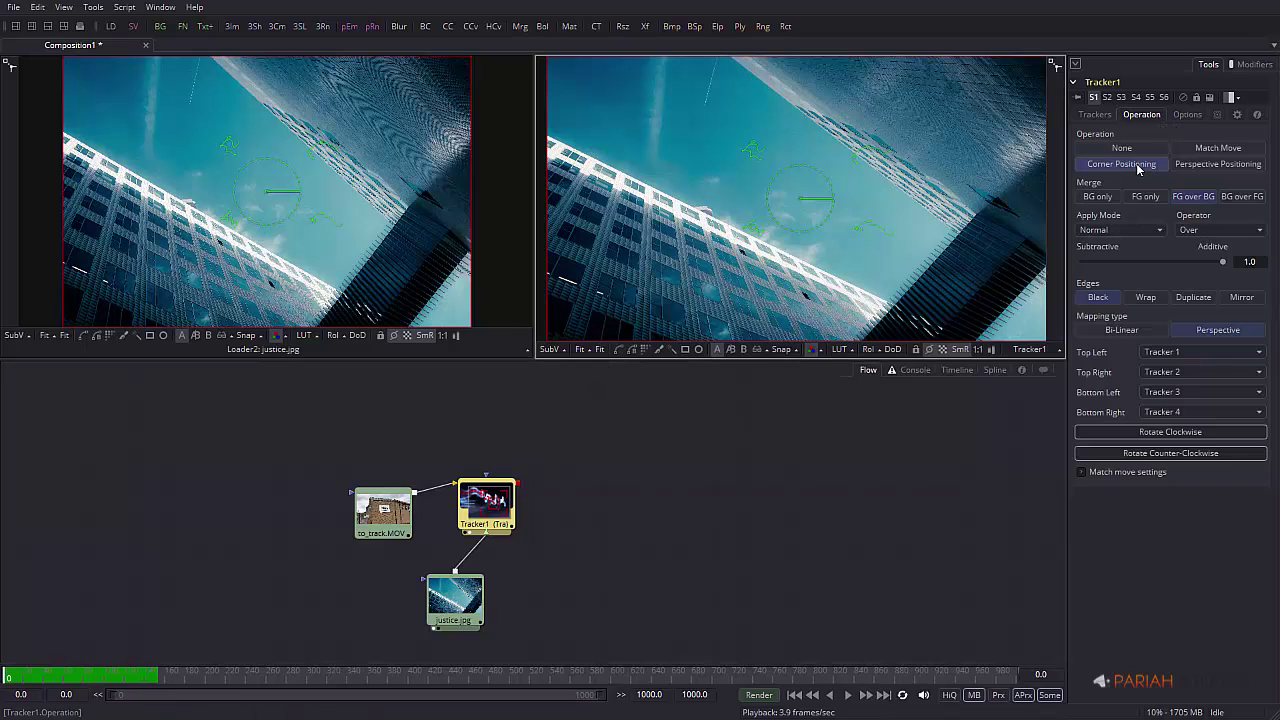
left_click(1139, 167)
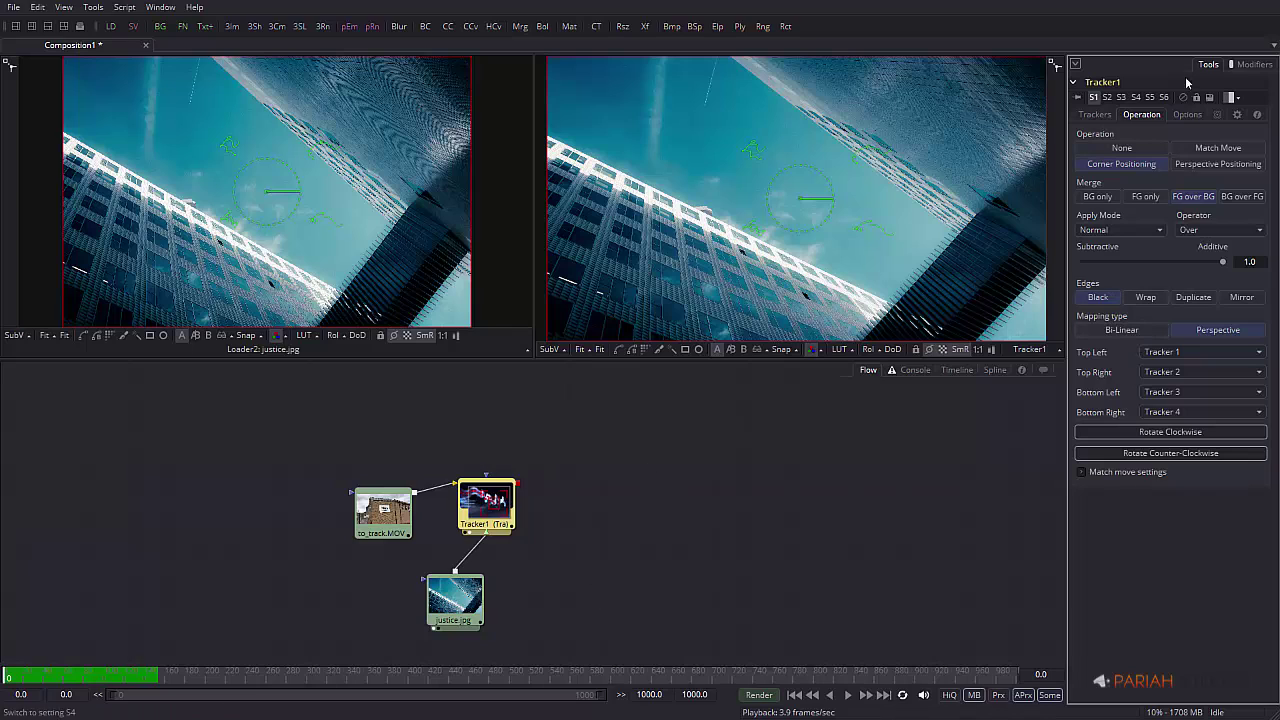
left_click(1094, 115)
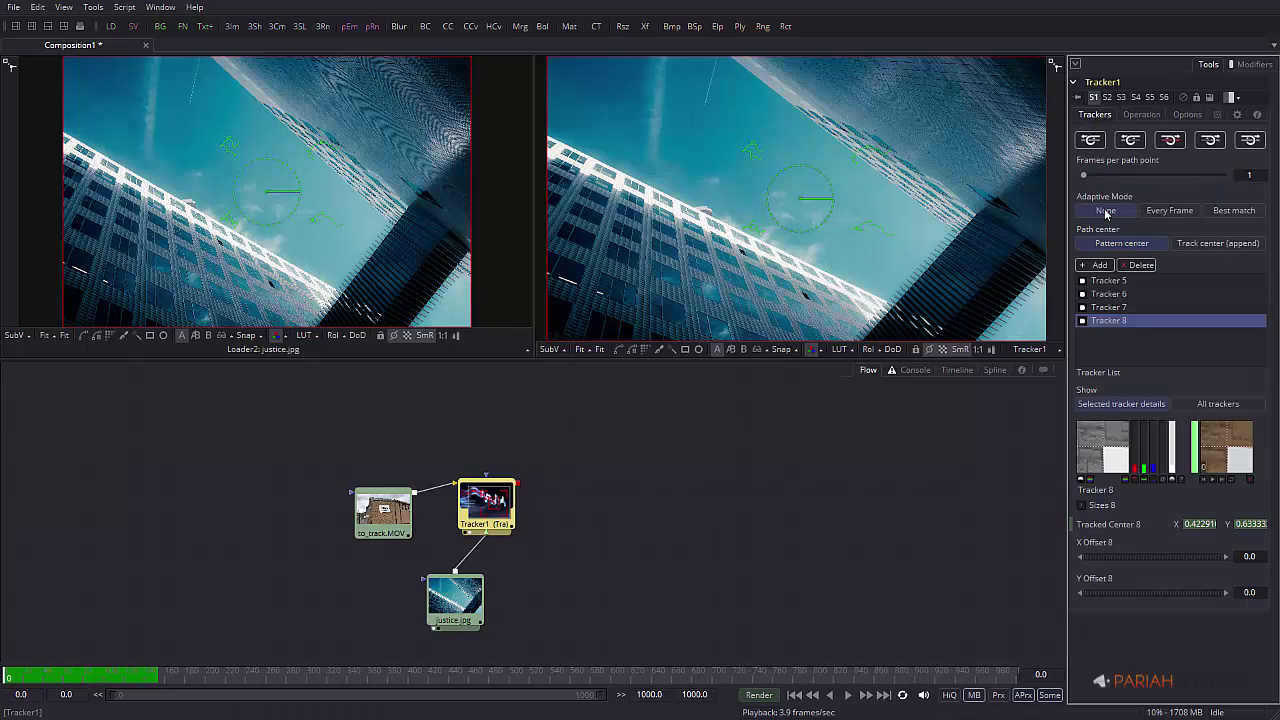
left_click(1115, 283)
left_click(1116, 295)
left_click(1115, 309)
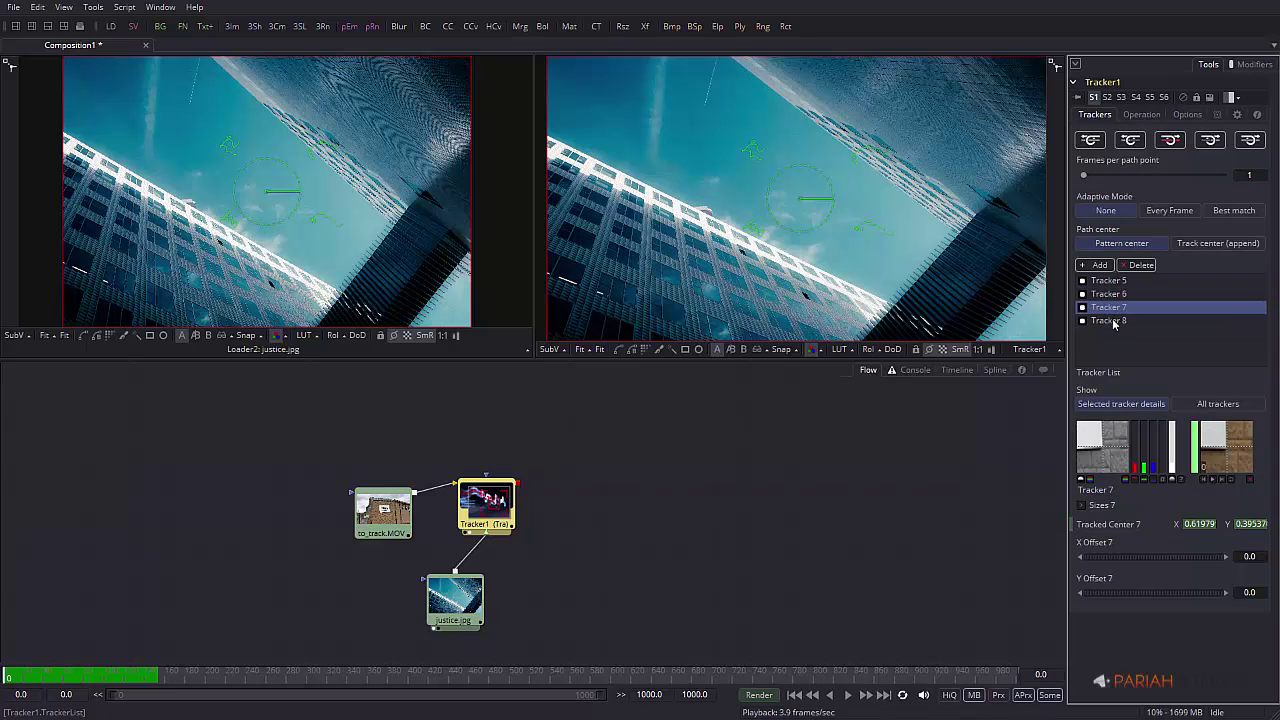
left_click(1116, 321)
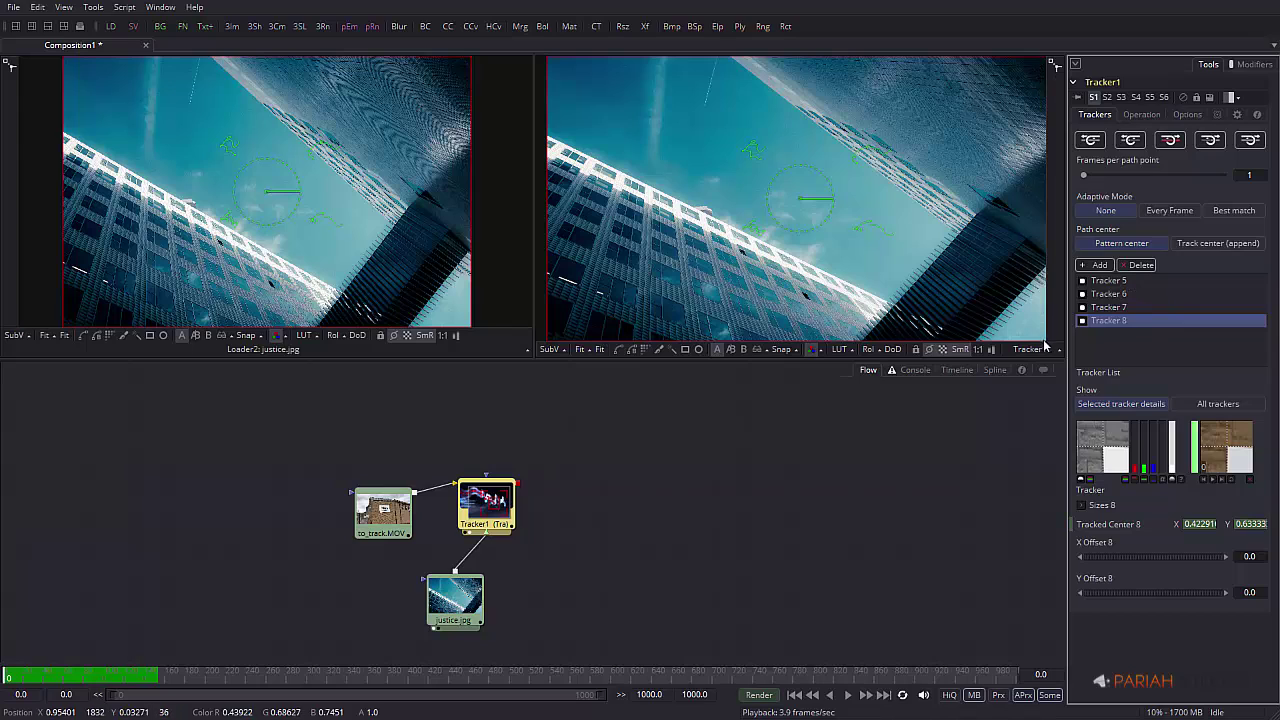
- Assign Tracker 8, 5, 6 and 7 to the top-left, top-right, bottom-left and bottom-right corners
left_click(1152, 116)
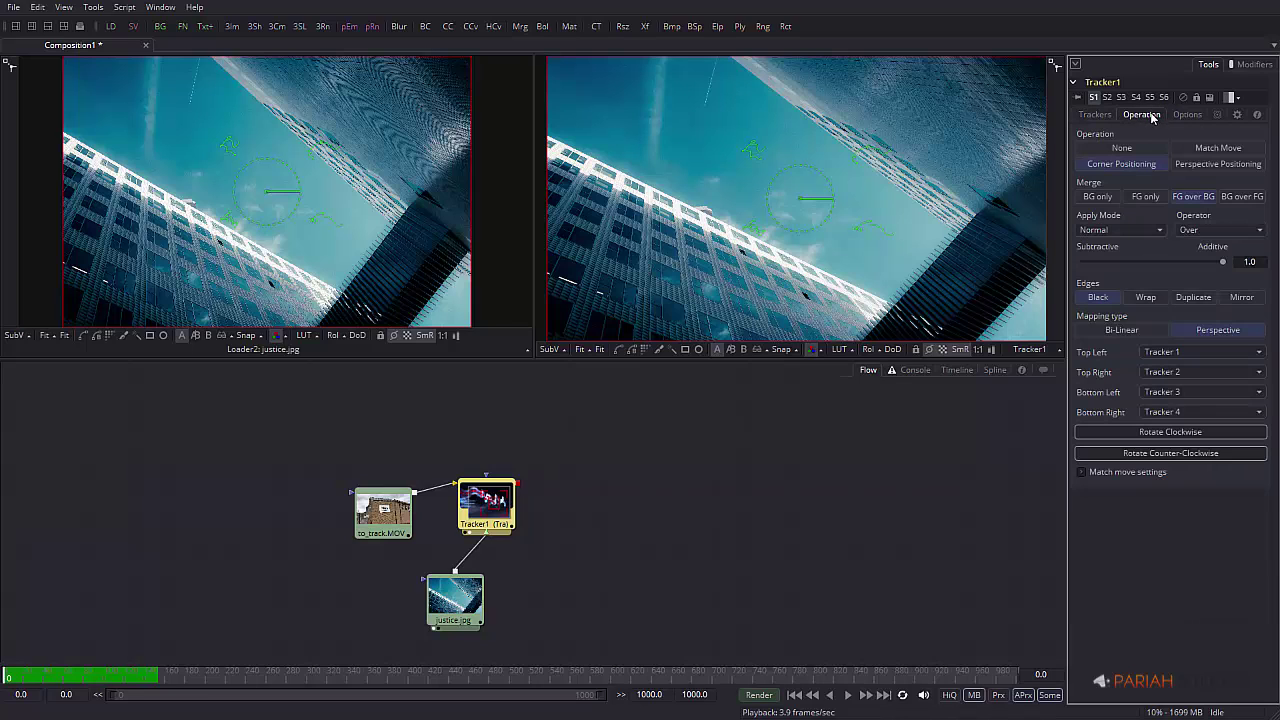
left_click(1188, 356)
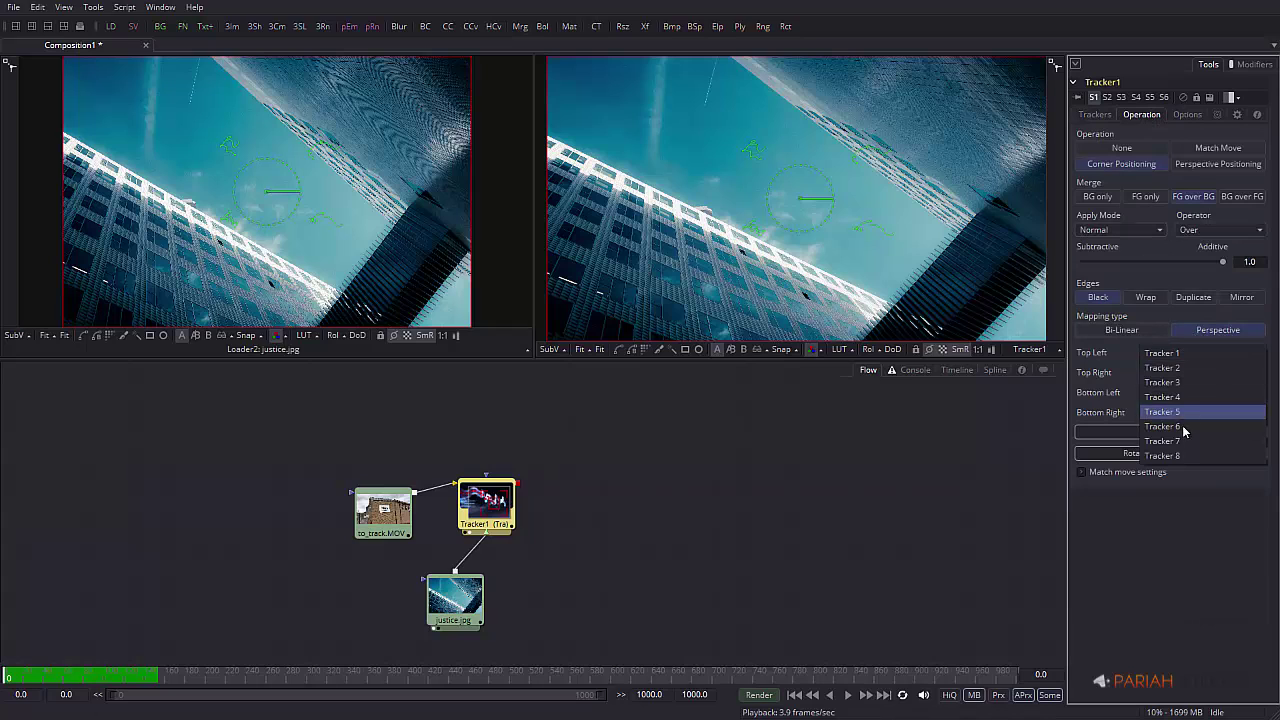
left_click(1183, 458)
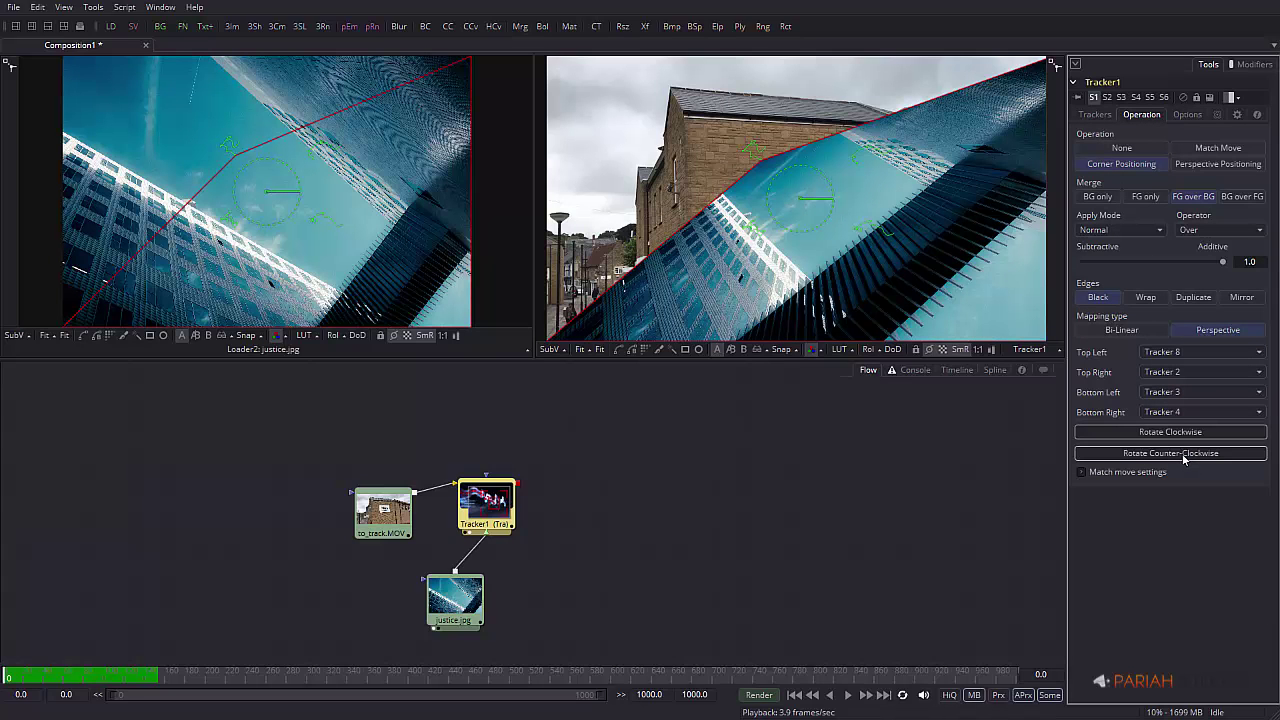
left_click(1188, 374)
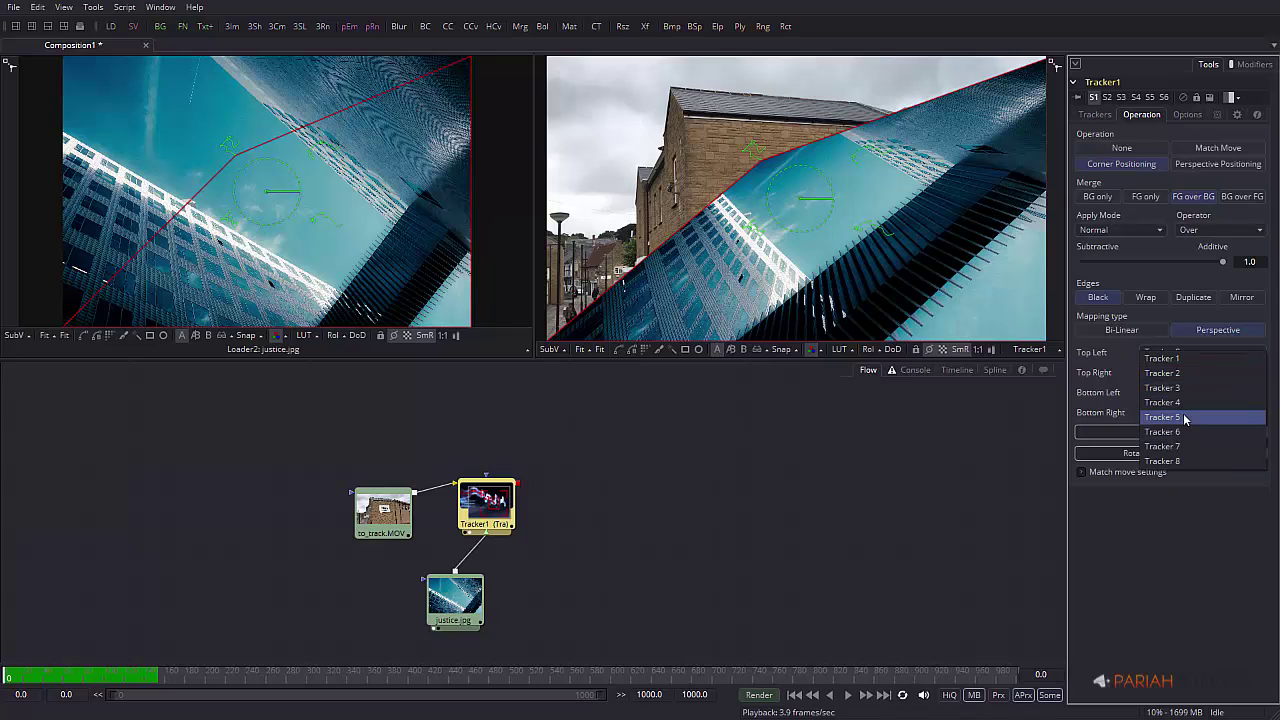
left_click(1184, 414)
left_click(1185, 391)
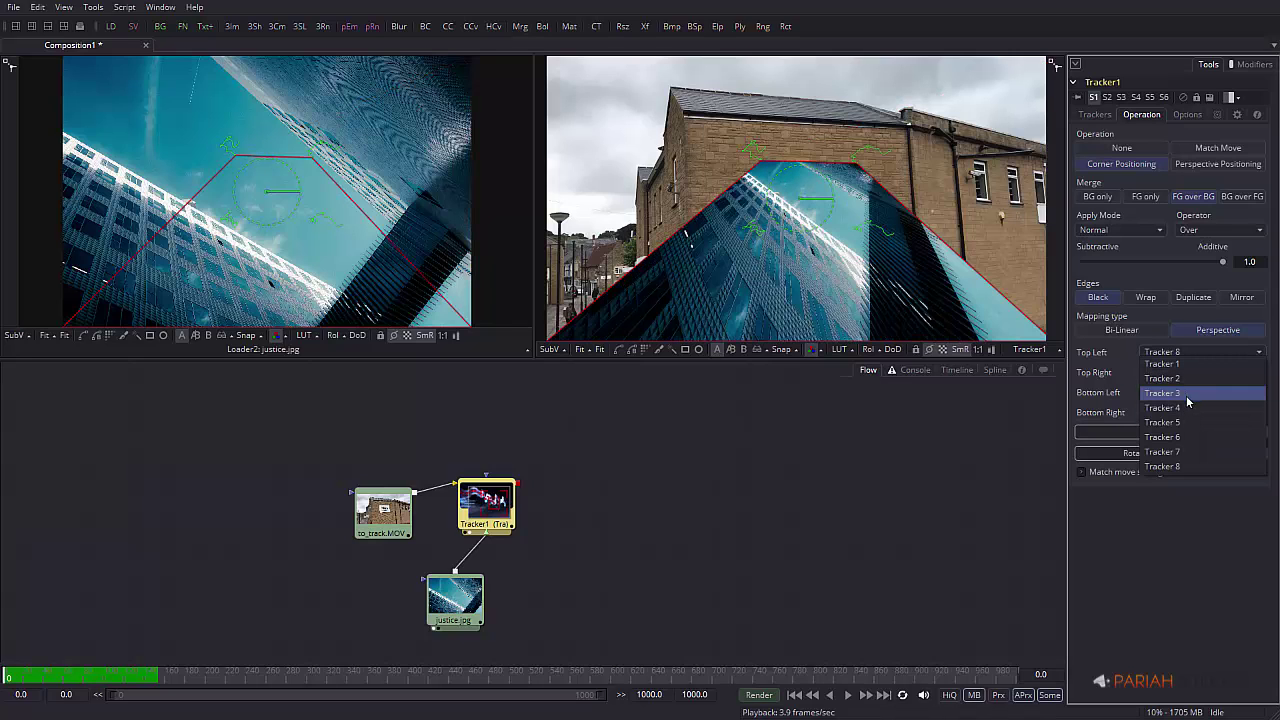
left_click(1184, 437)
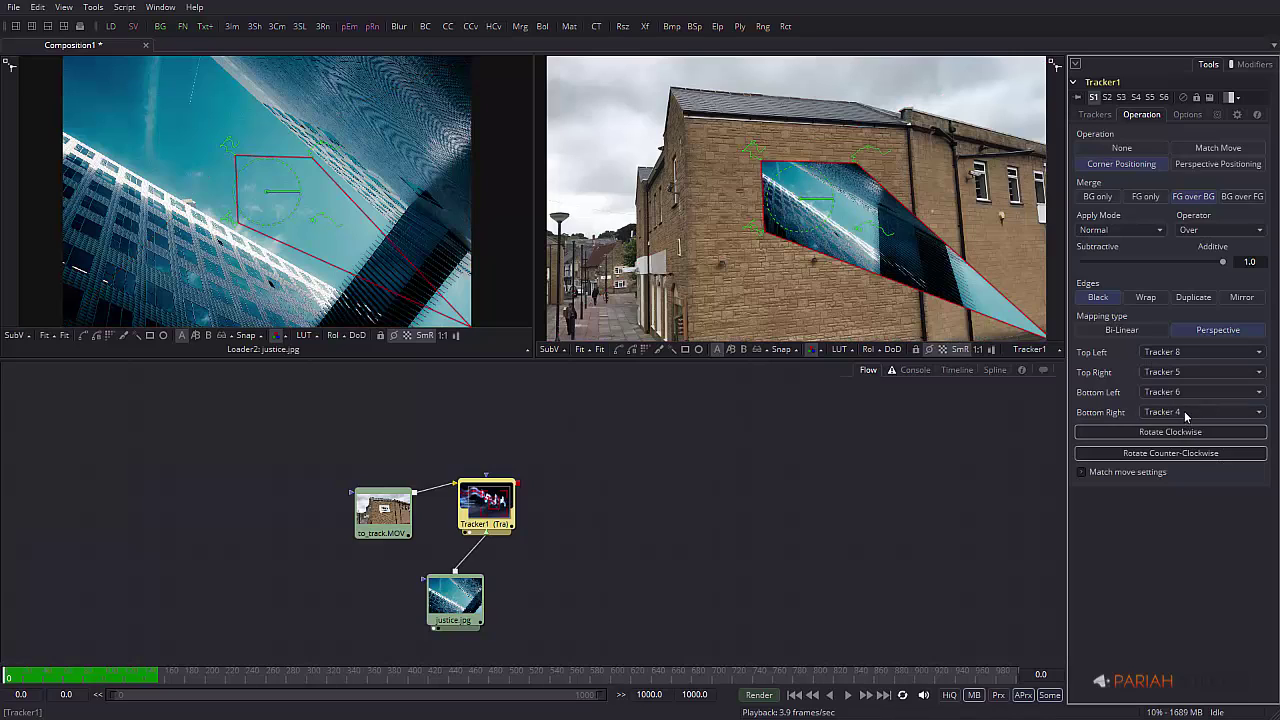
left_click(1184, 411)
left_click(1187, 457)
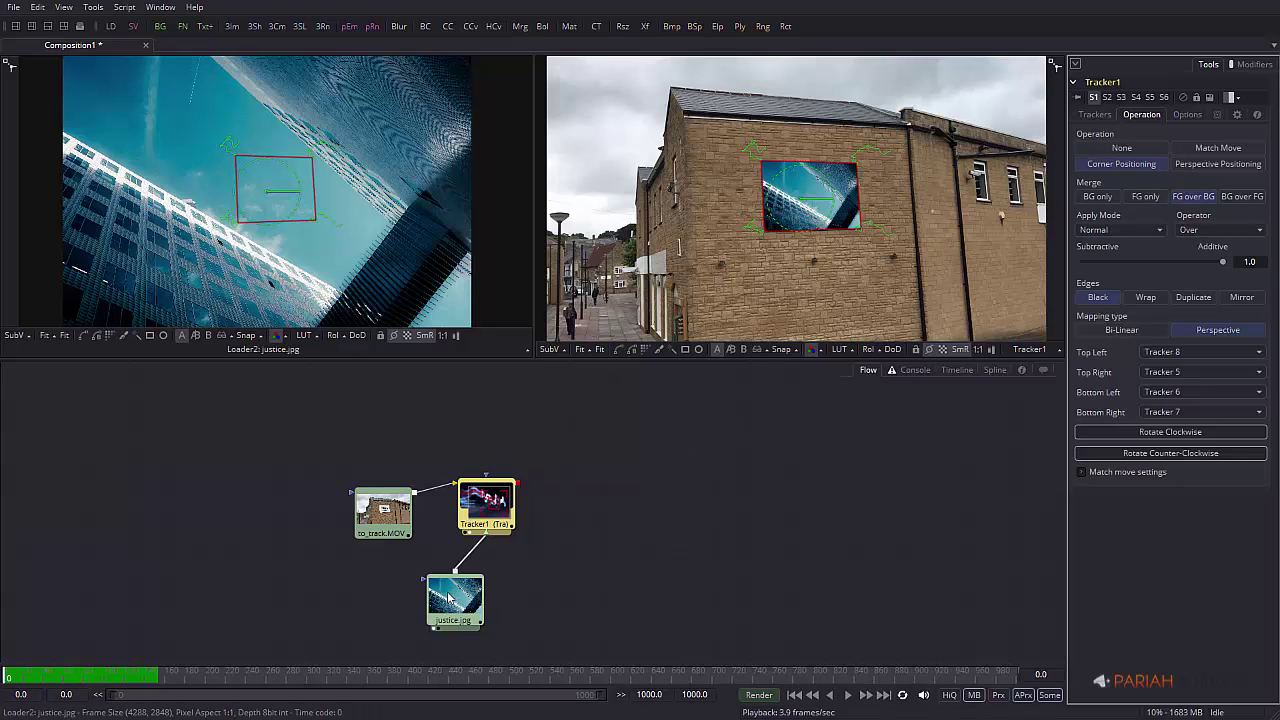
- Add a Rectangle mask node and connect it to justice.jpg's mask input
left_click(478, 601)
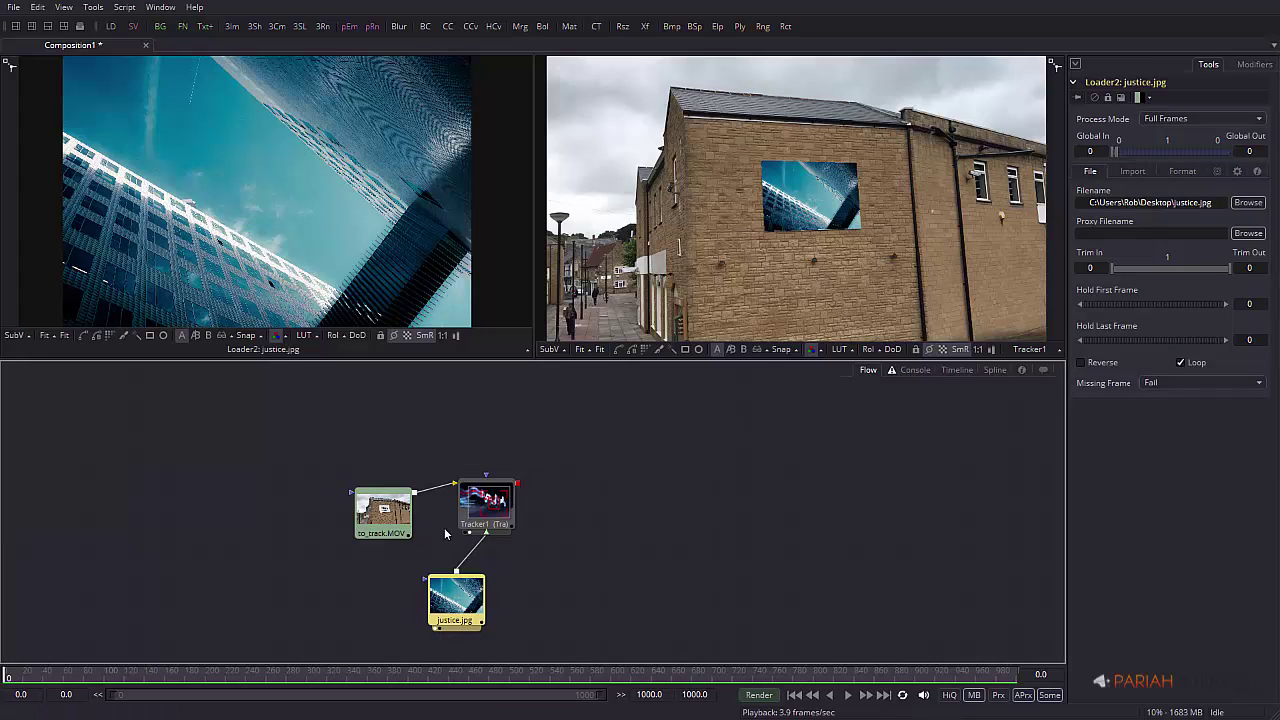
left_click_drag(455, 604, 489, 590)
left_click_drag(385, 511, 400, 503)
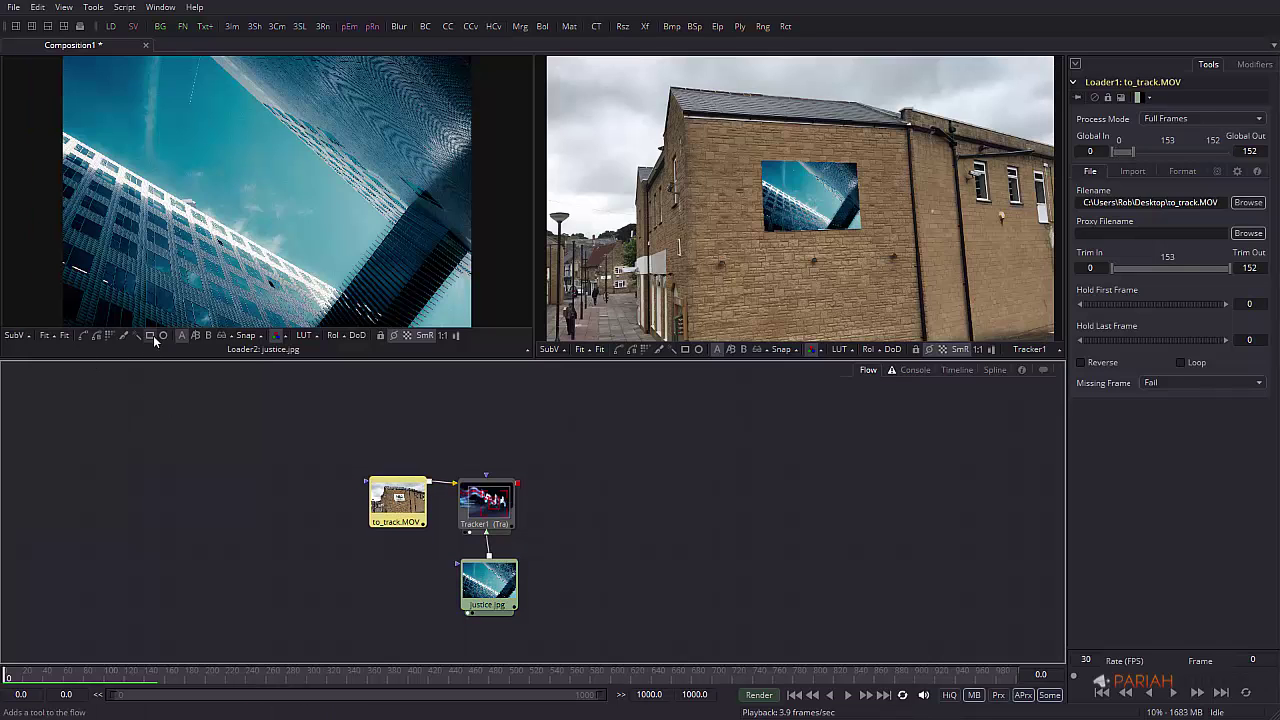
left_click(150, 335)
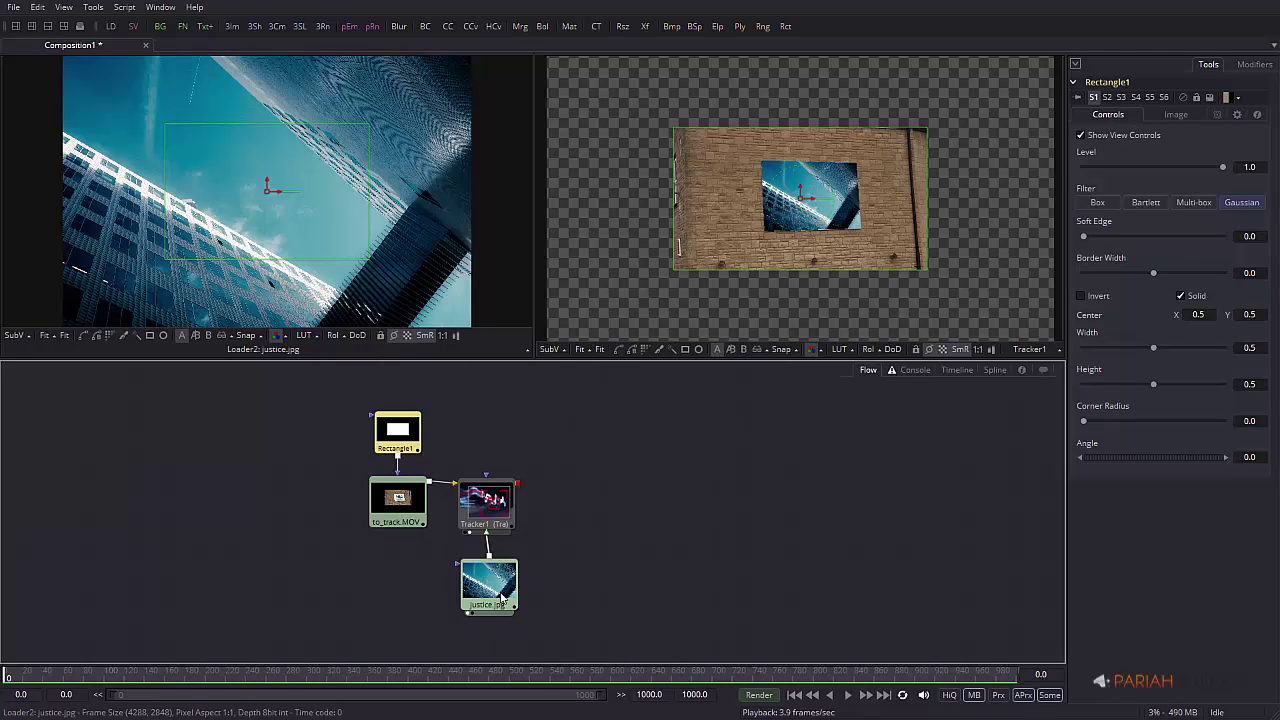
left_click_drag(400, 477, 481, 597)
left_click_drag(397, 432, 419, 578)
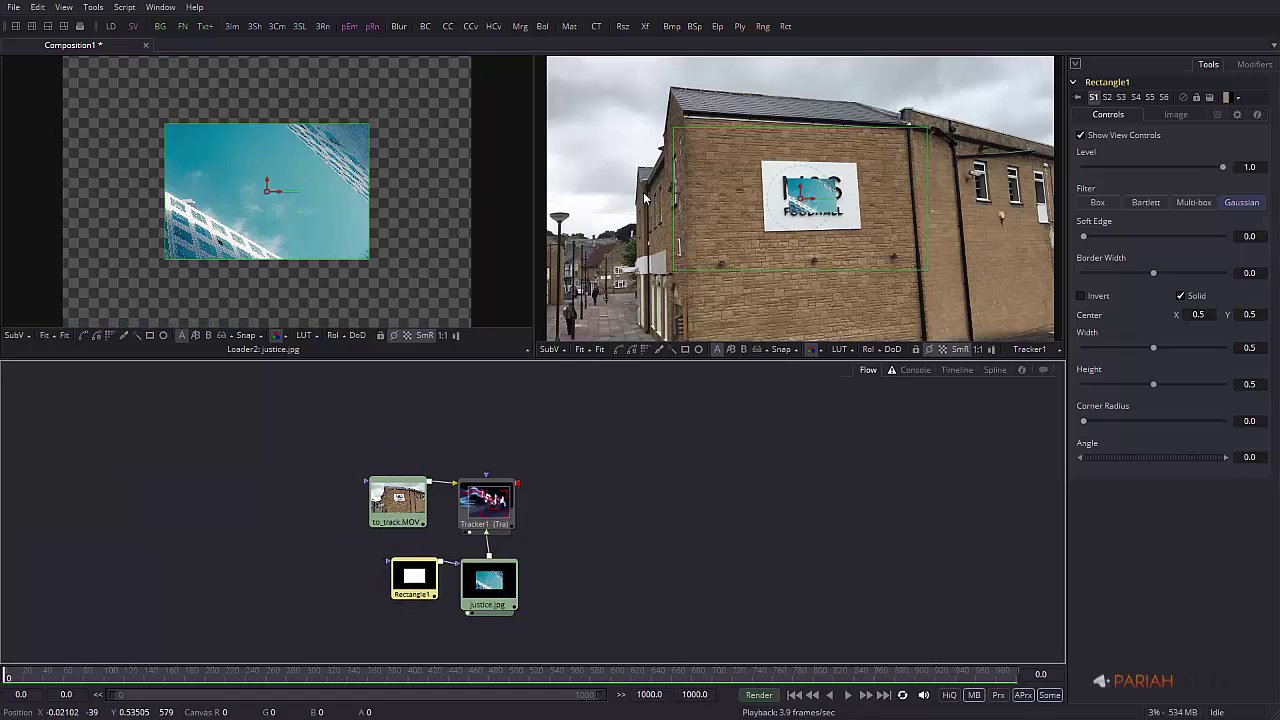
- Soften the mask edge slightly and size it to about 0.996 × 0.996
mouse_move(1085, 237)
left_mouse_down()
mouse_move(1120, 233)
mouse_move(1089, 241)
left_mouse_up()
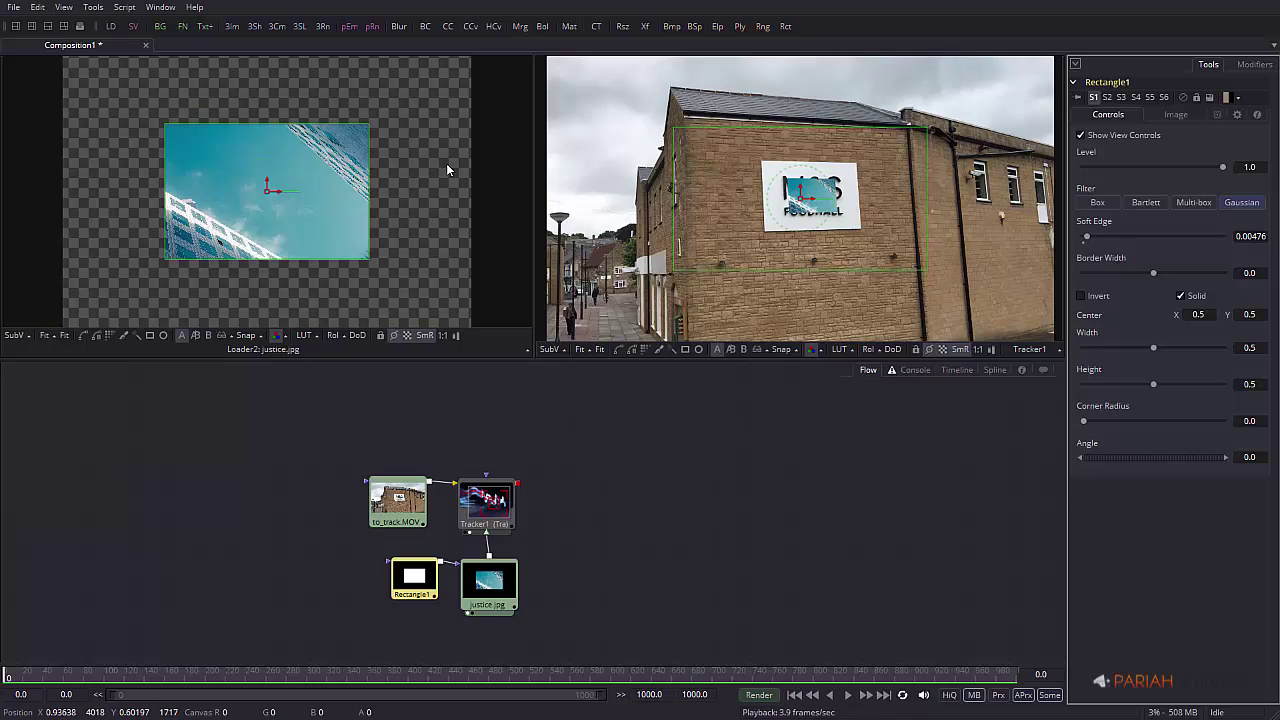
left_click_drag(370, 190, 469, 193)
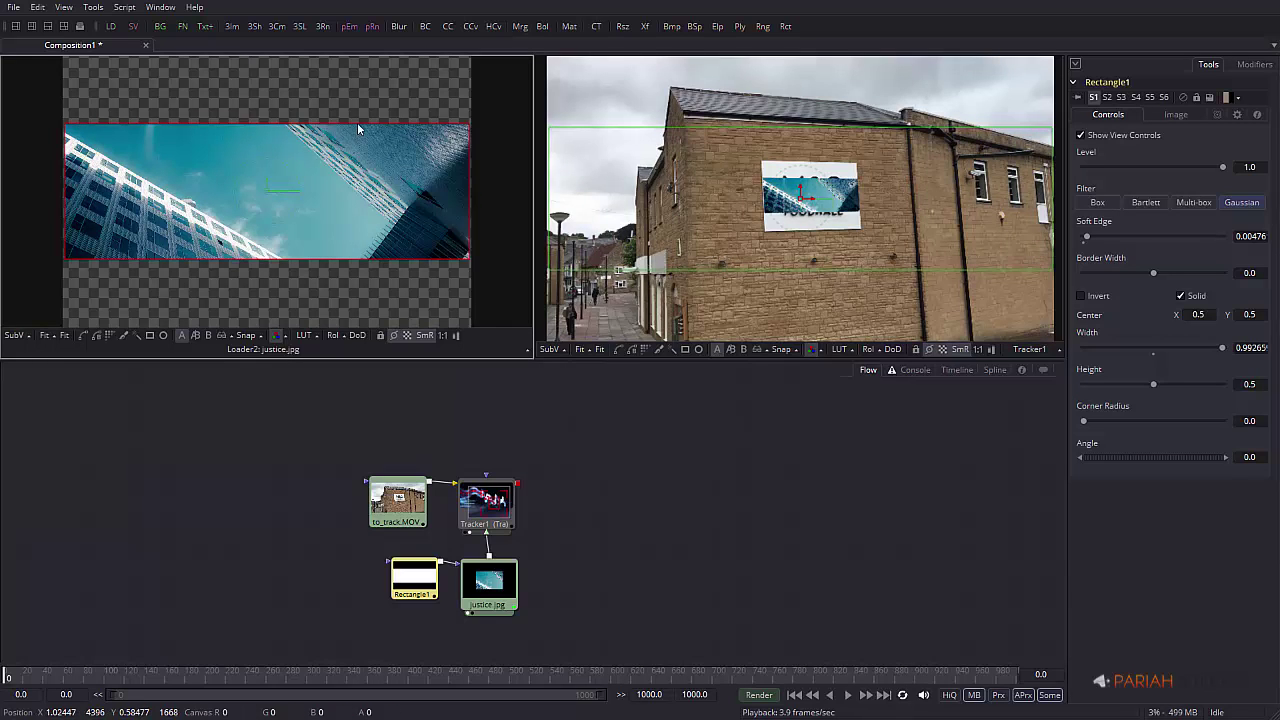
left_click_drag(335, 121, 294, 99)
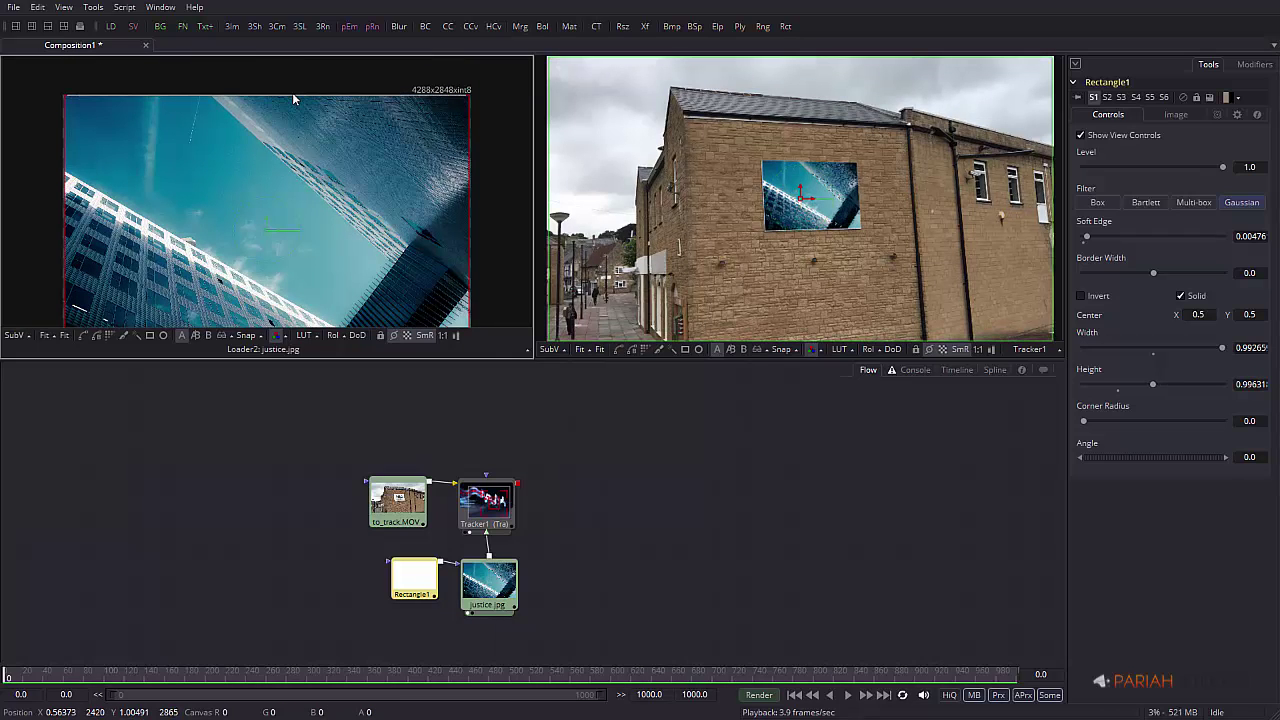
left_click_drag(471, 220, 473, 222)
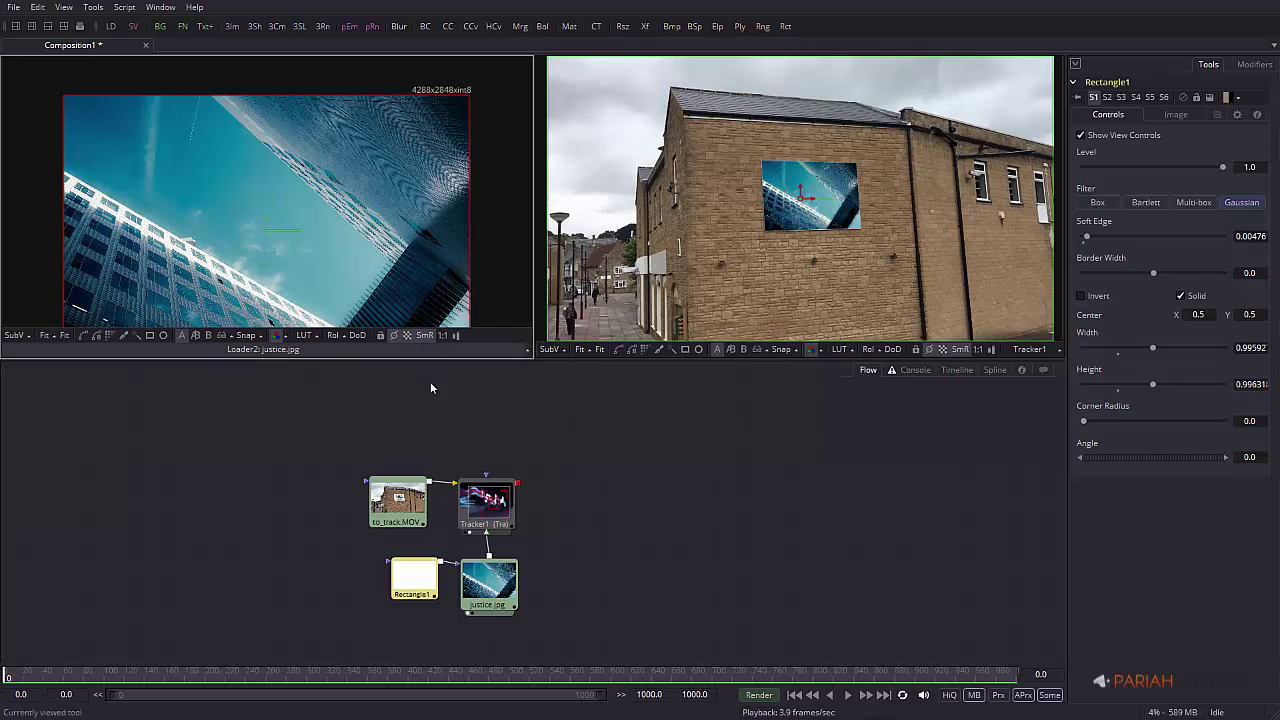
- View Tracker1's output at 200% zoom on the wall sign and play the clip to check the pin
left_click_drag(487, 500, 439, 249)
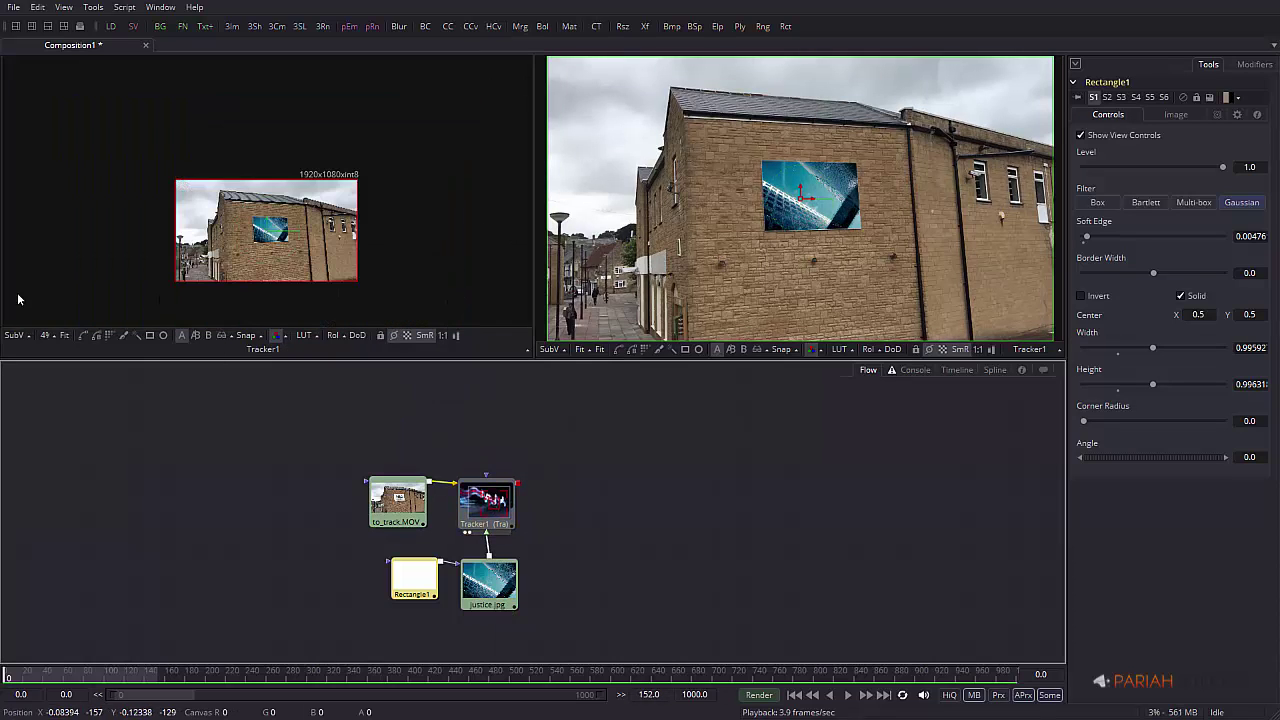
left_click(45, 335)
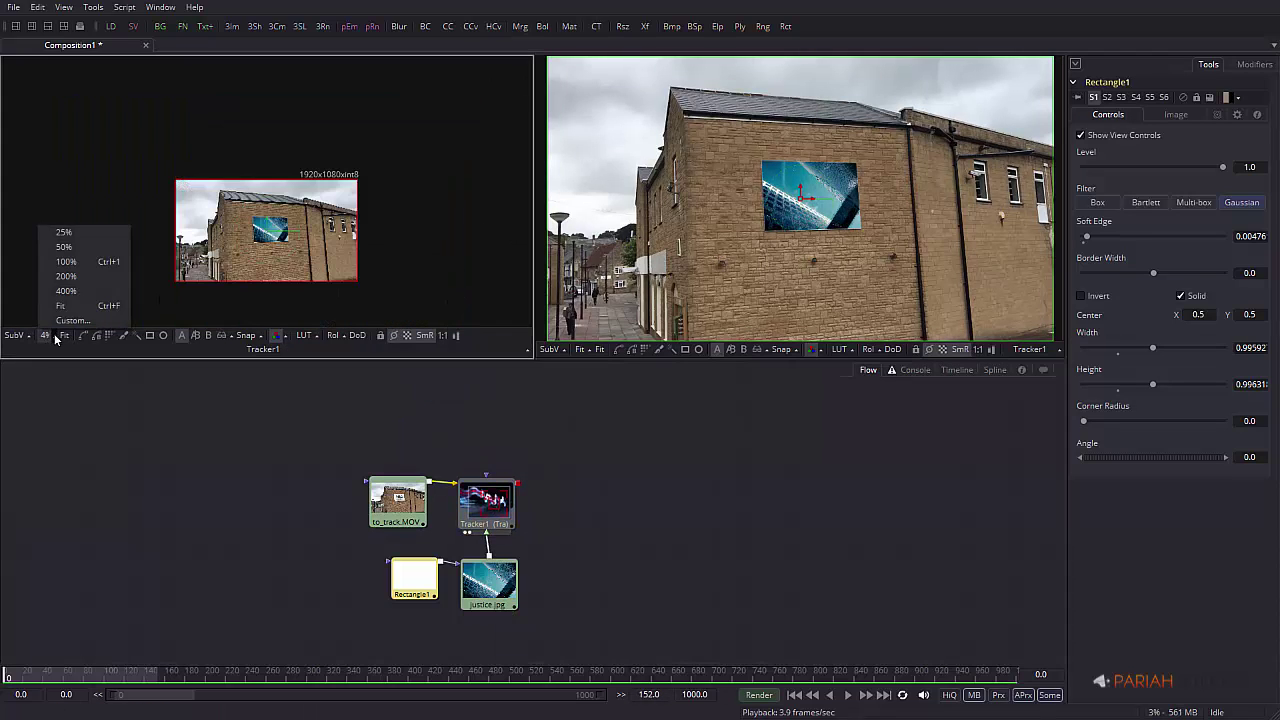
left_click(75, 276)
scroll(238, 235, "down", 10)
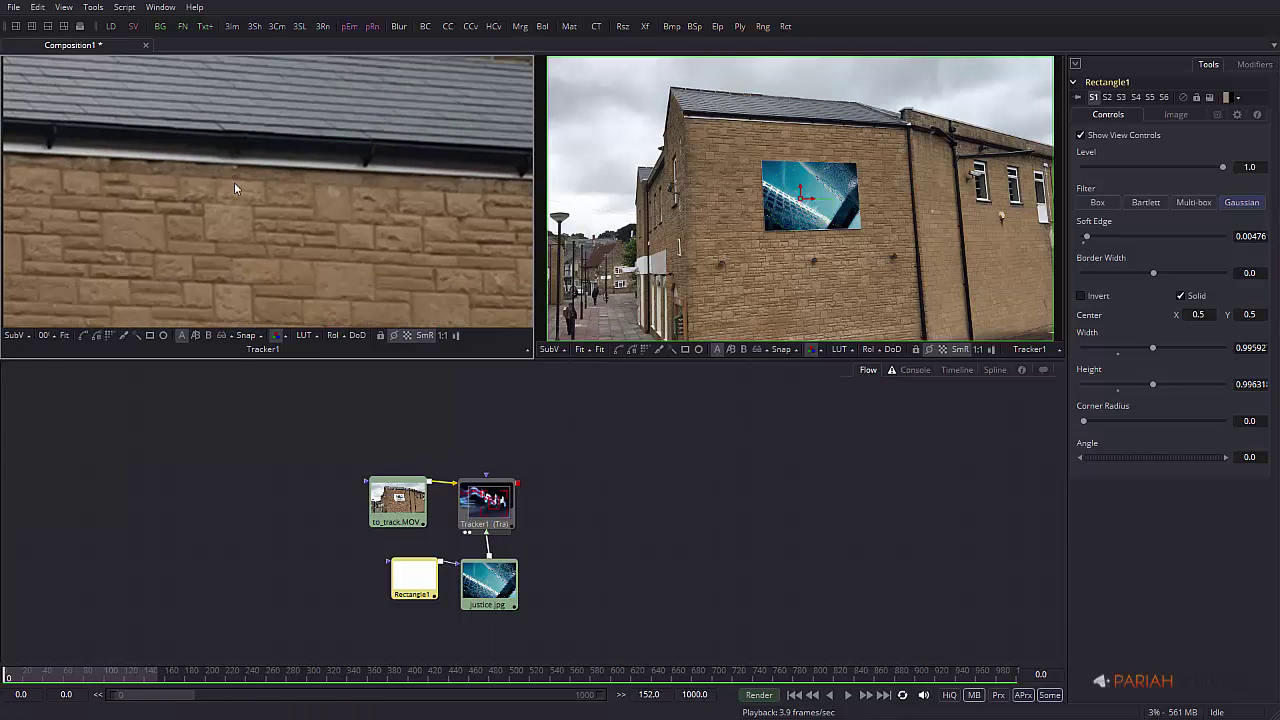
scroll(251, 202, "down", 4)
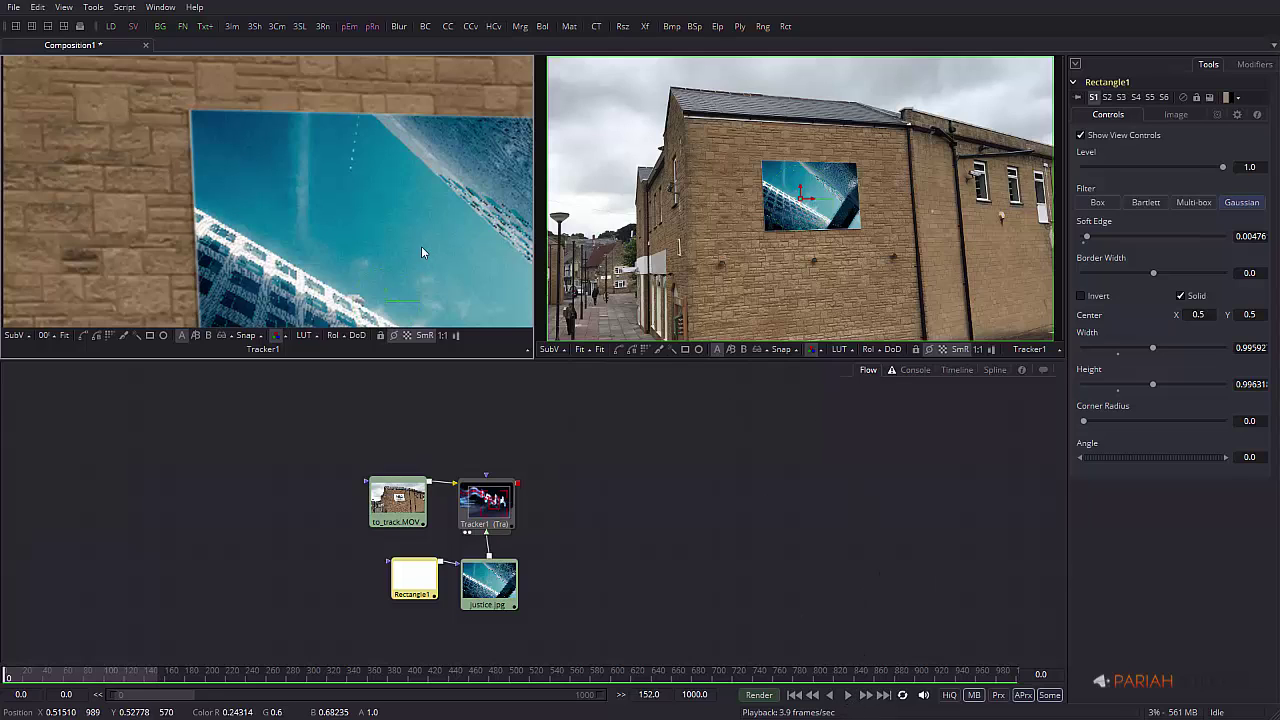
left_click(848, 696)
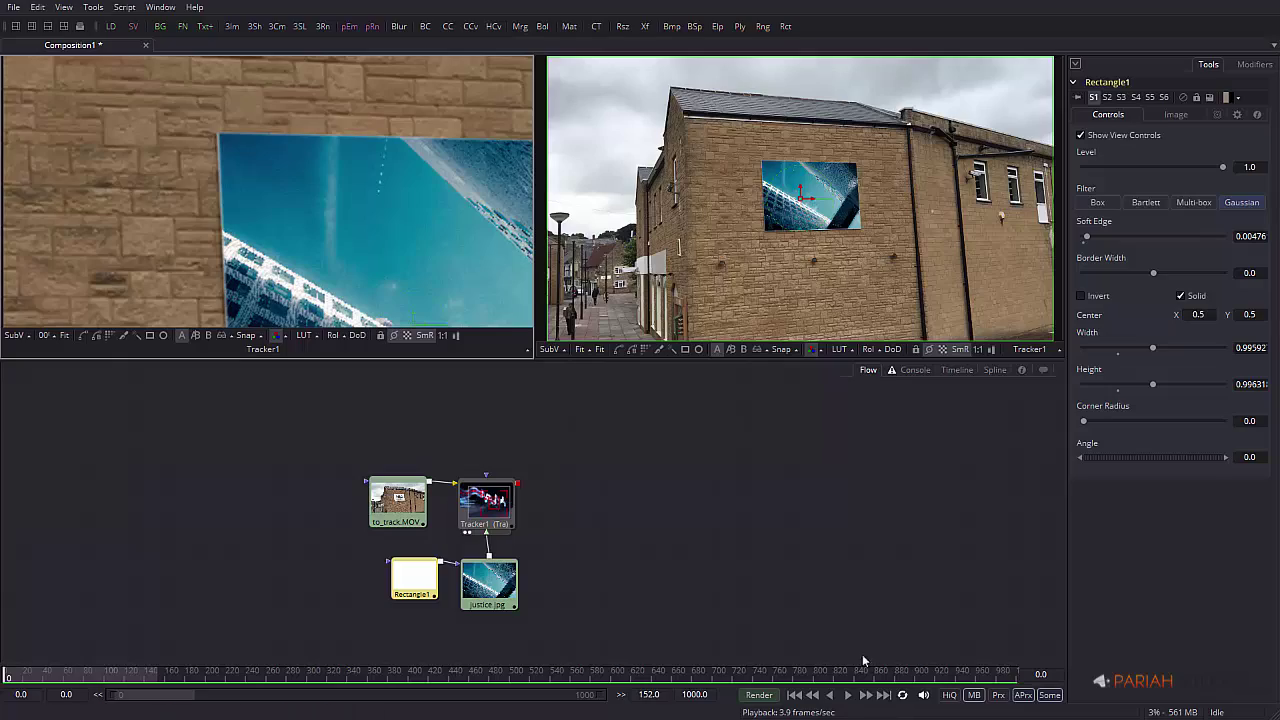
left_click(848, 696)
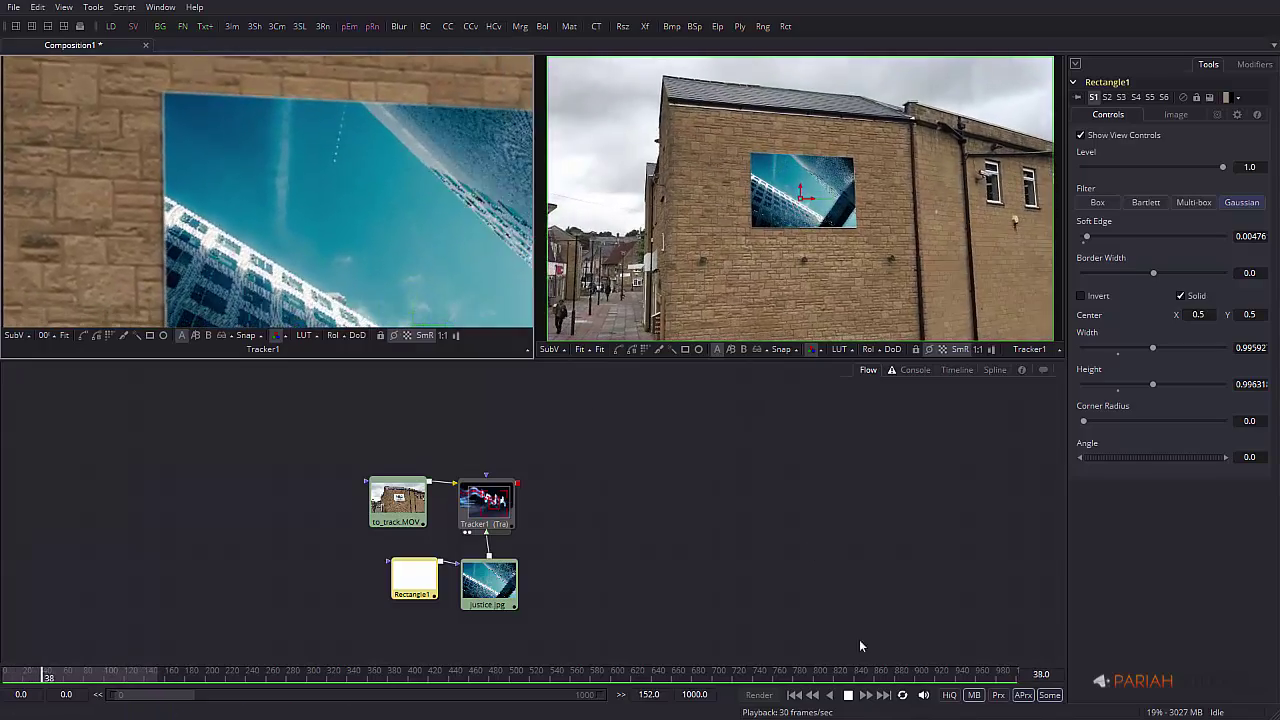
- Stop at frame 80 and add a Color Corrector fed by Tracker1's output
left_click(849, 694)
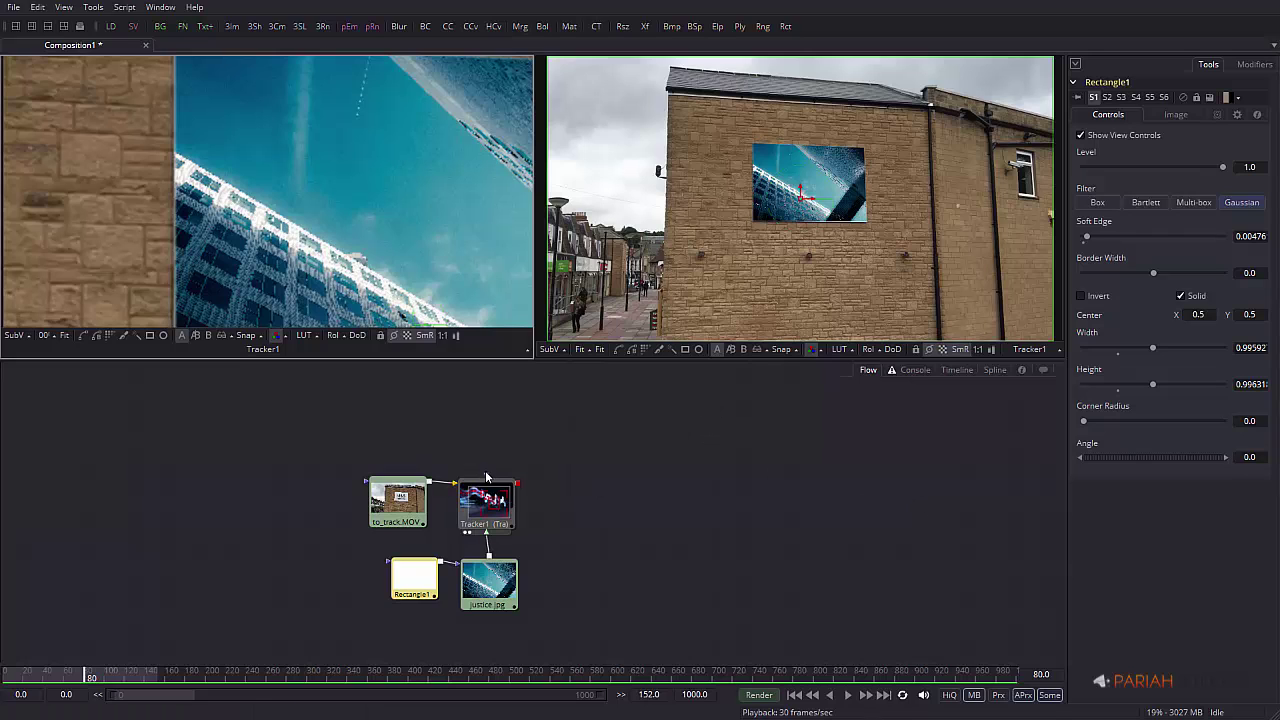
left_click(502, 500)
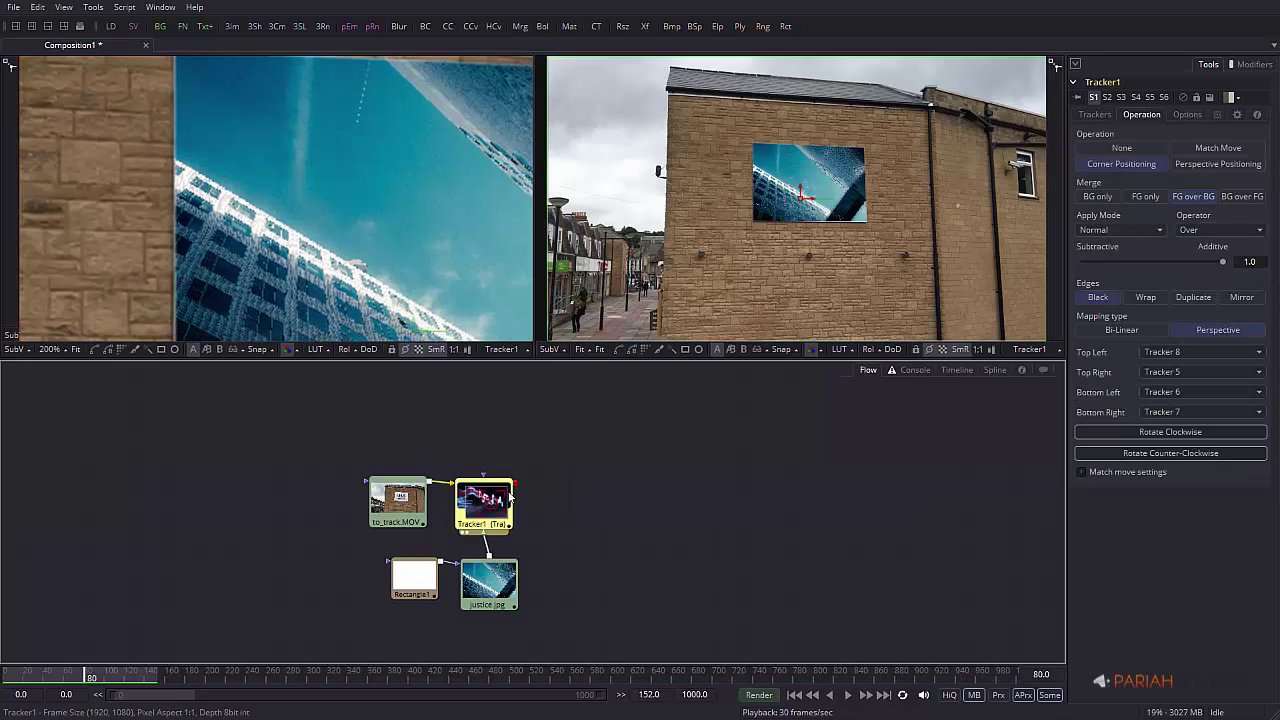
left_click_drag(502, 500, 509, 500)
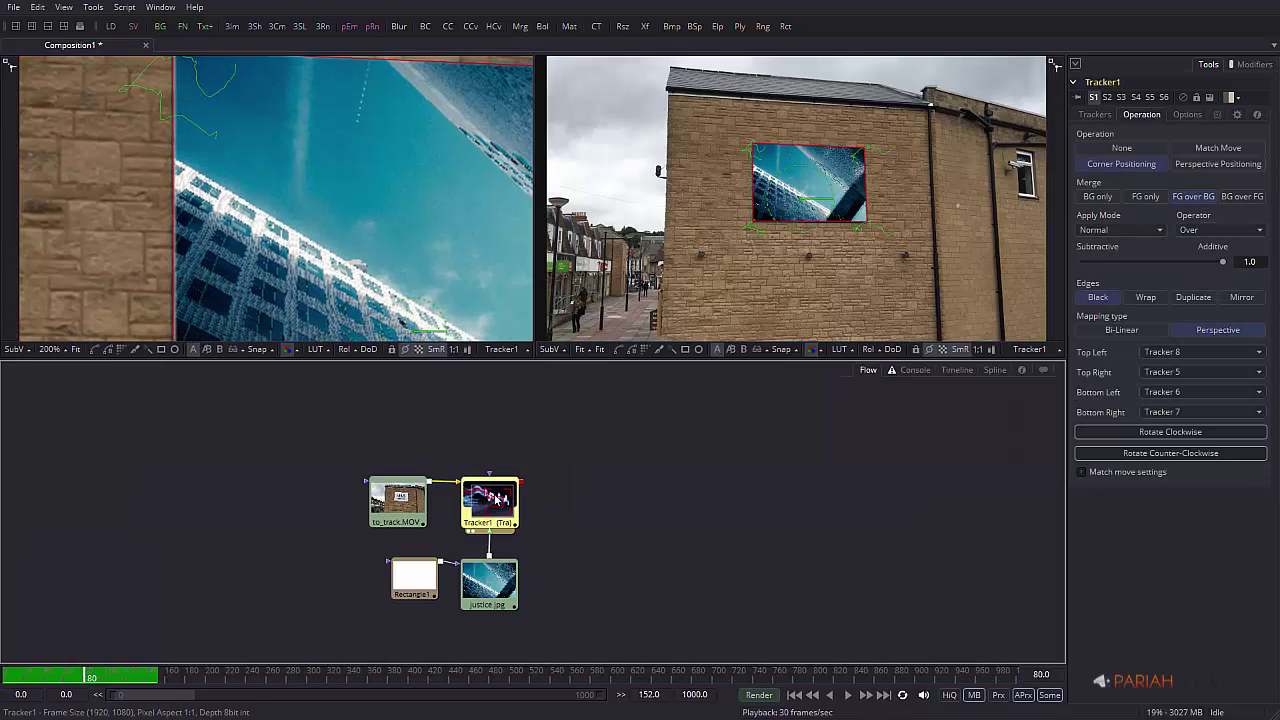
right_click(645, 431)
mouse_move(735, 440)
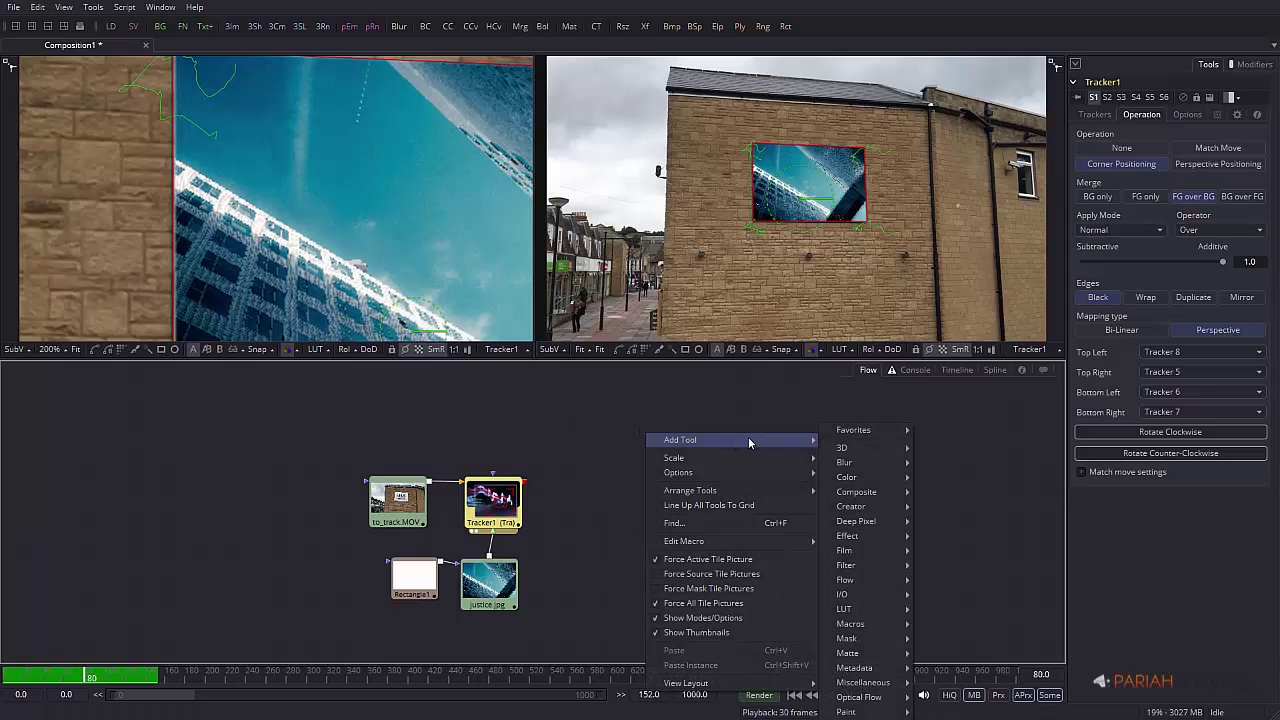
mouse_move(888, 485)
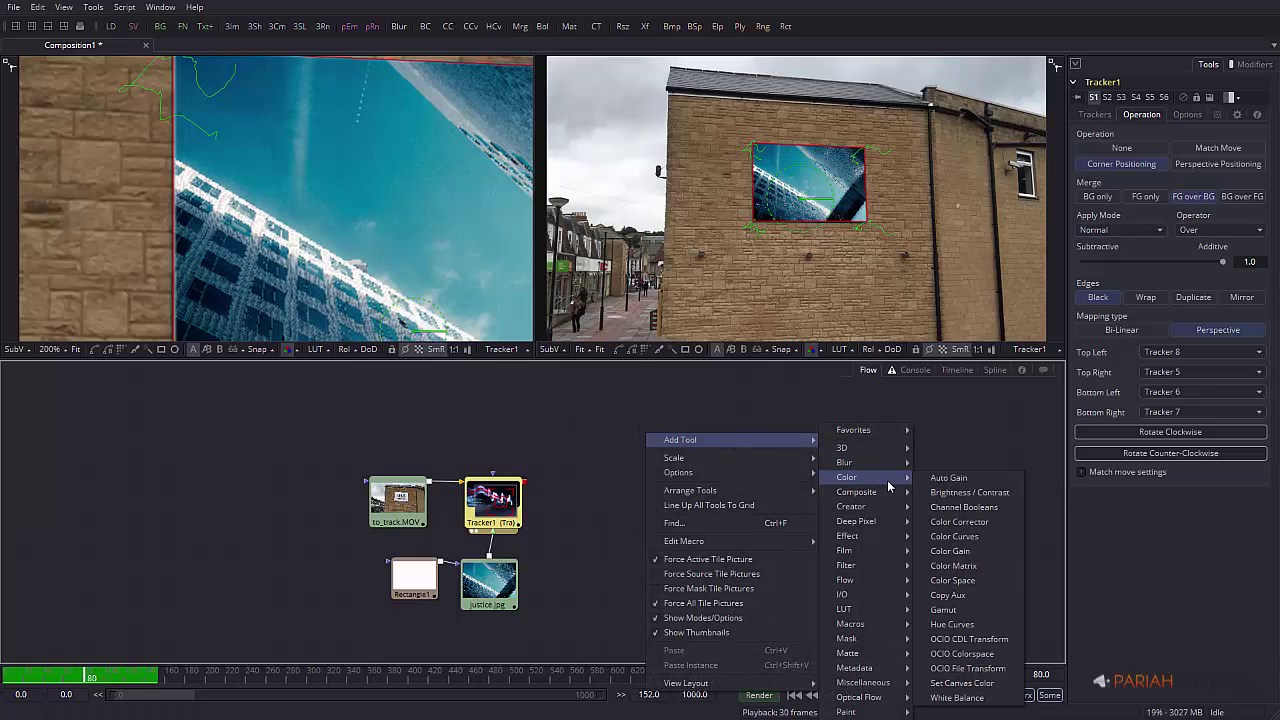
left_click(979, 522)
left_click_drag(525, 485, 625, 455)
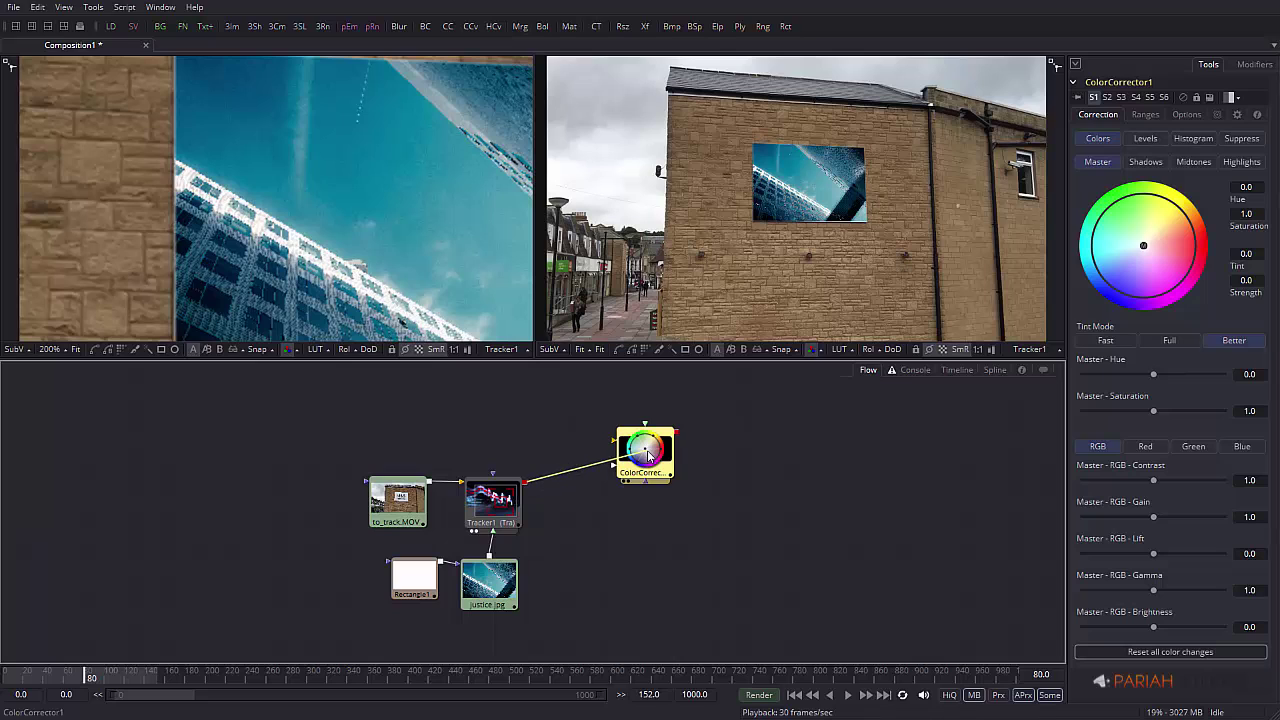
- Tint the shadows slightly green, warm the highlights and nudge the midtones, viewing the graded result
left_click(1146, 162)
left_click_drag(1142, 252, 1097, 250)
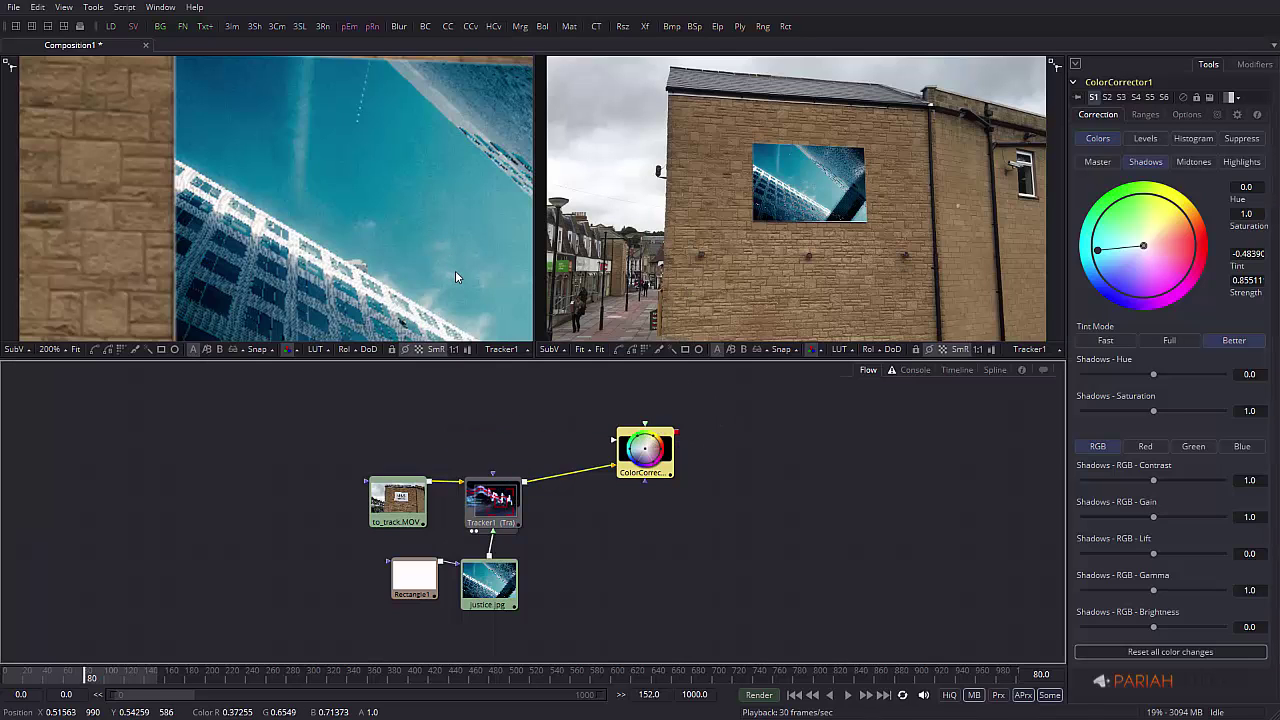
left_click(79, 349)
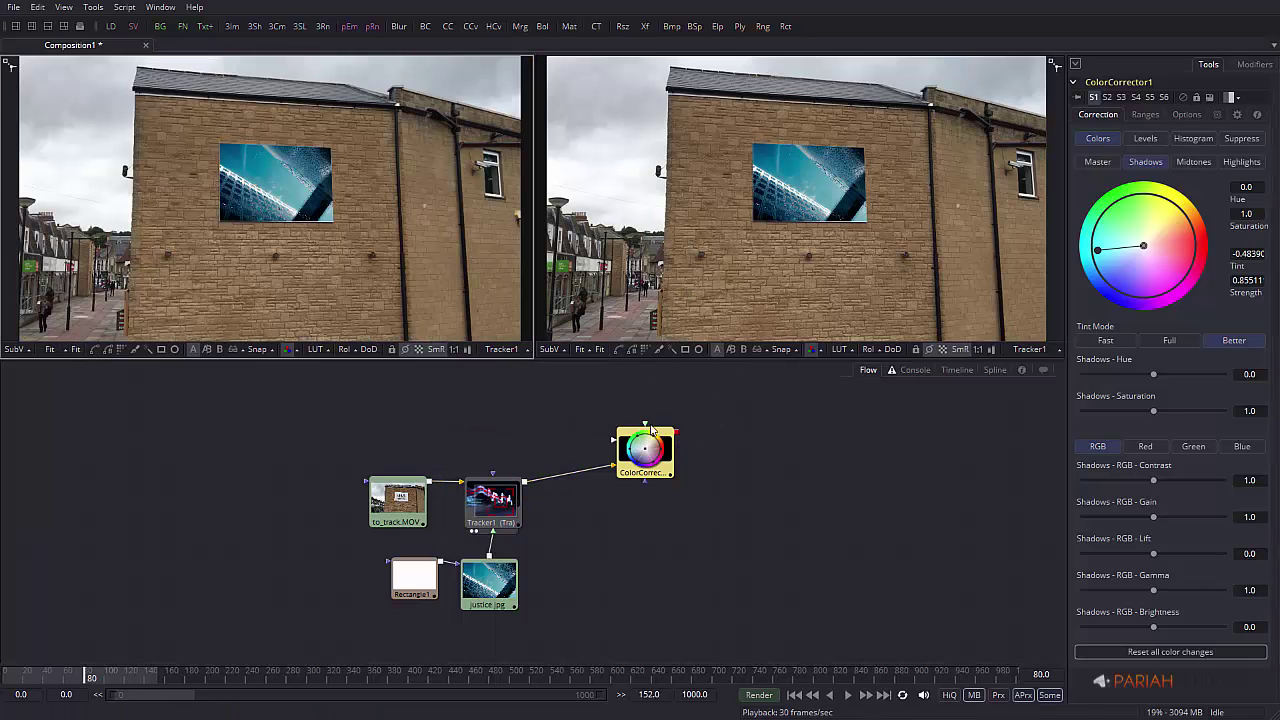
key("2")
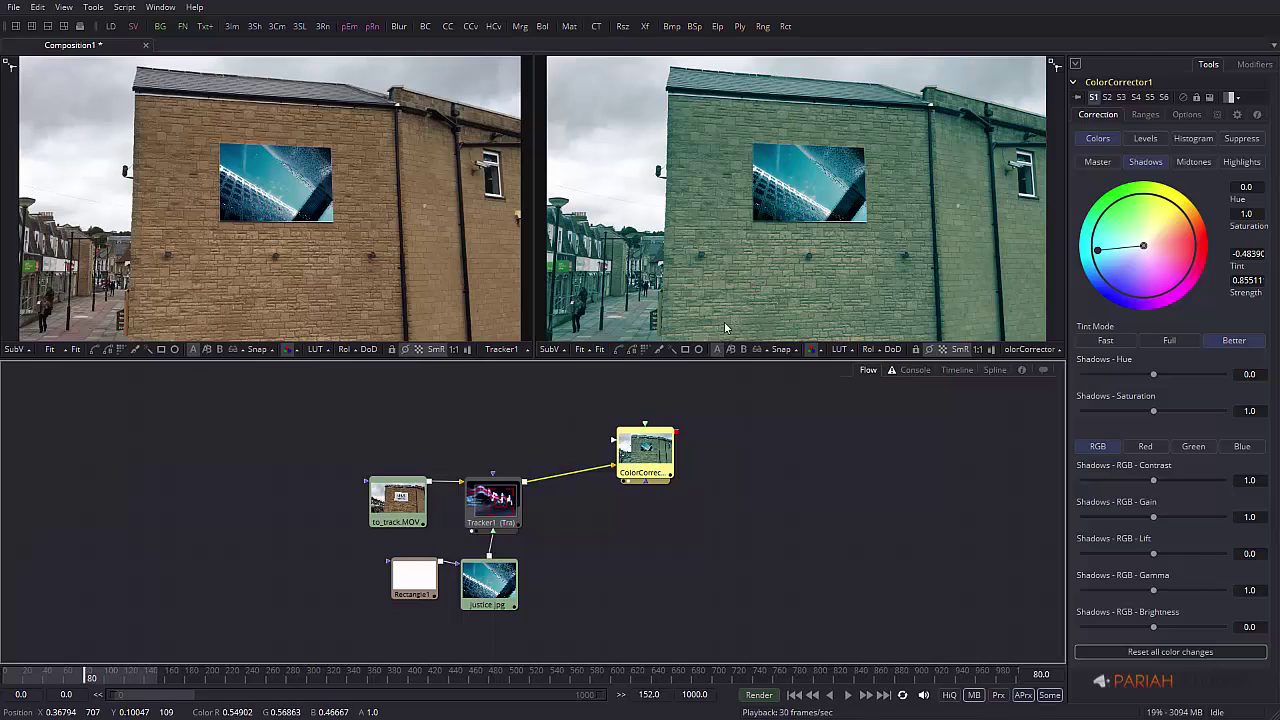
left_click(599, 349)
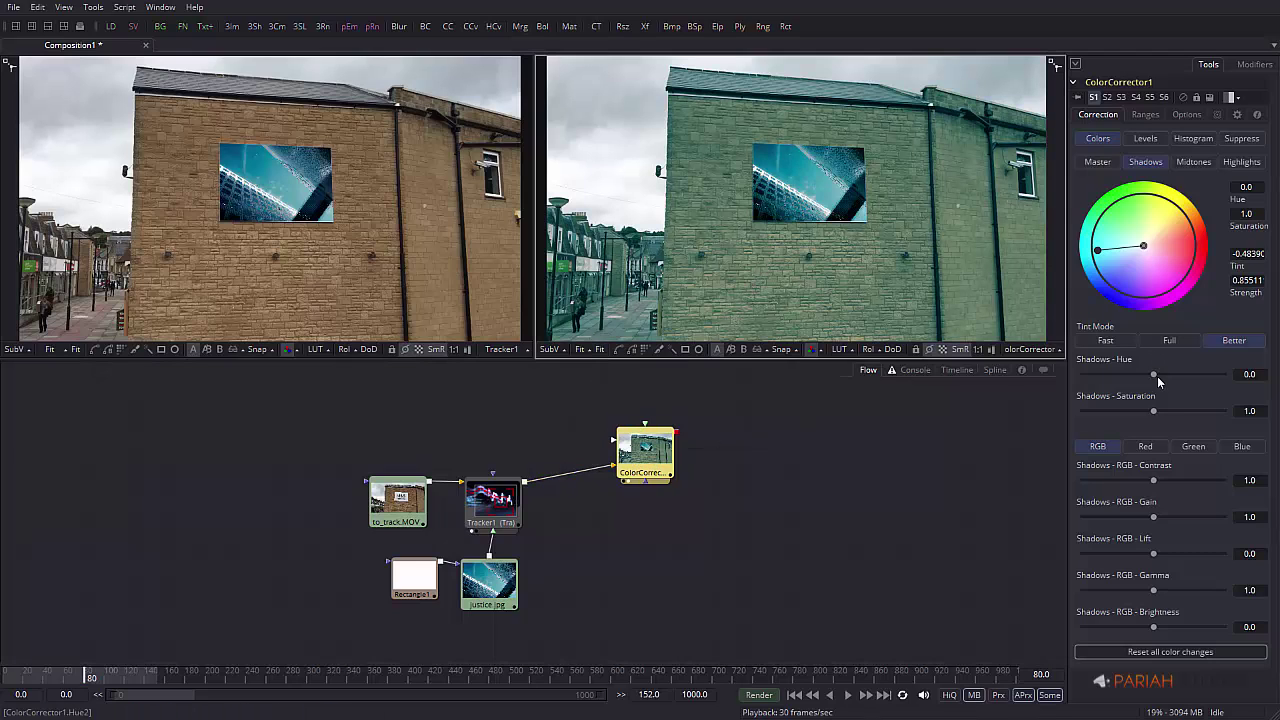
left_click_drag(1097, 250, 1157, 242)
left_click(1243, 162)
left_click(1193, 162)
left_click(1147, 245)
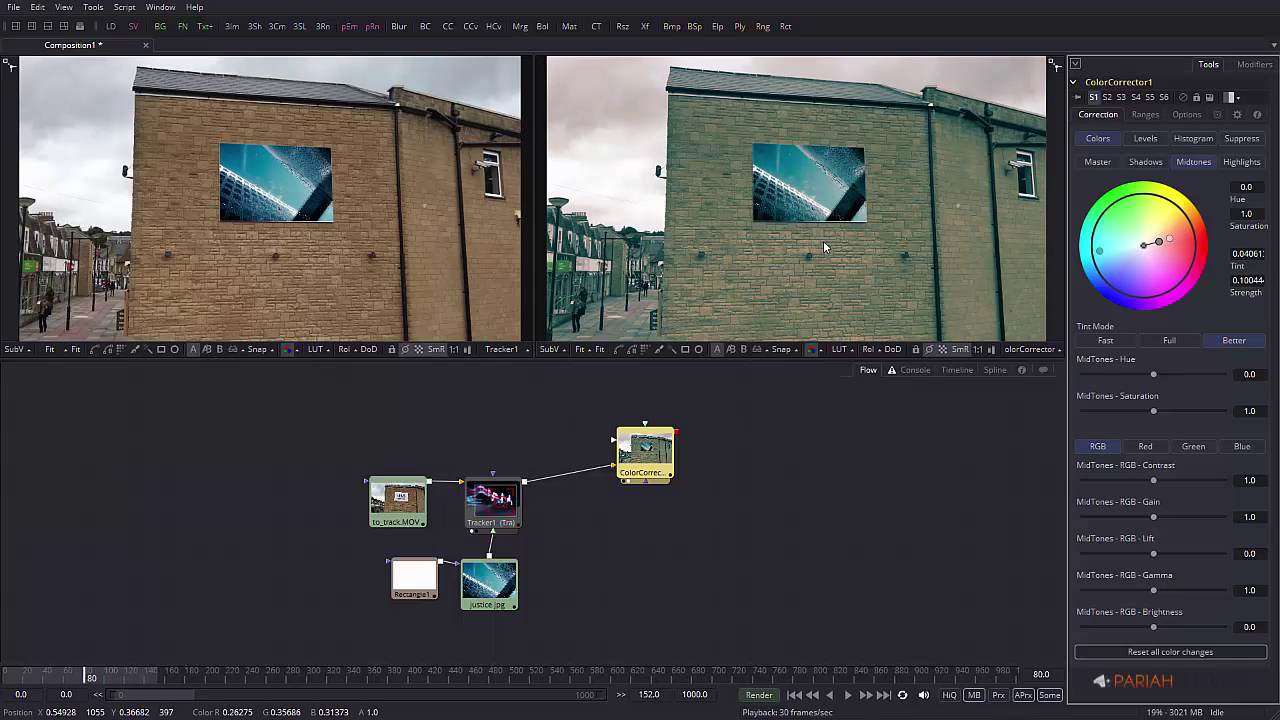
- Select the Tracker1 node to load its Operation tab in the Inspector
left_click(506, 503)
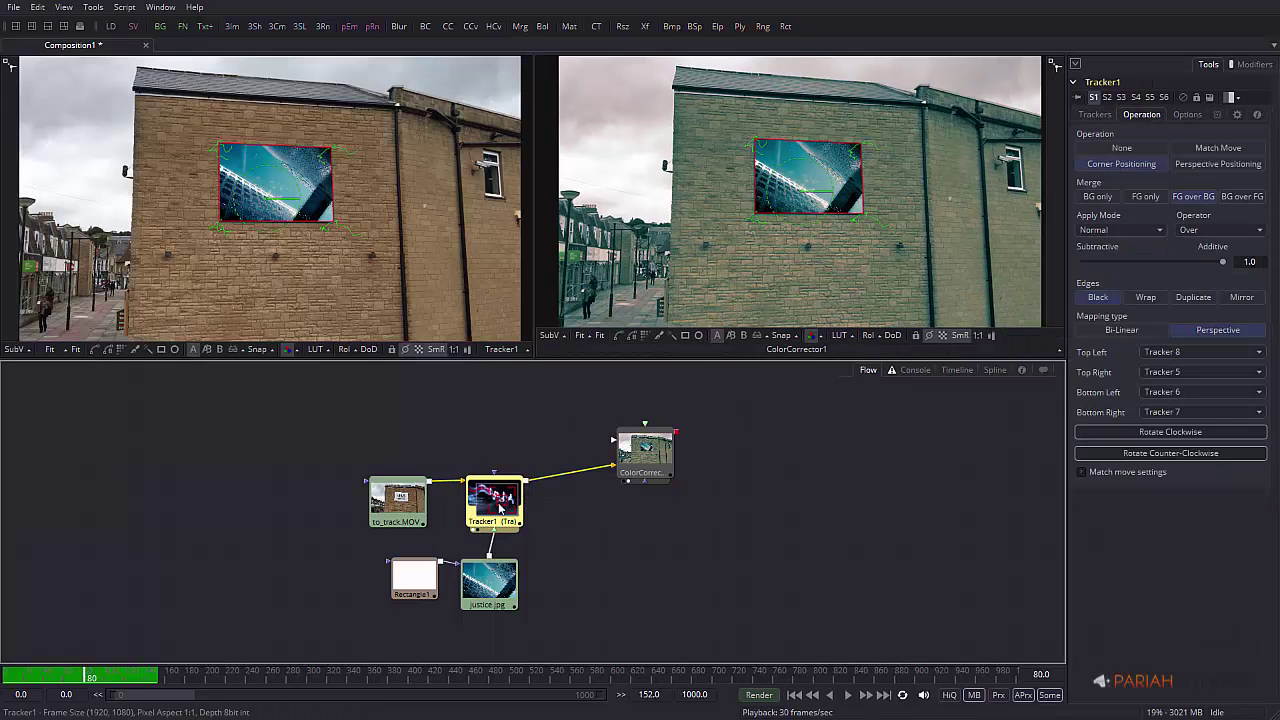